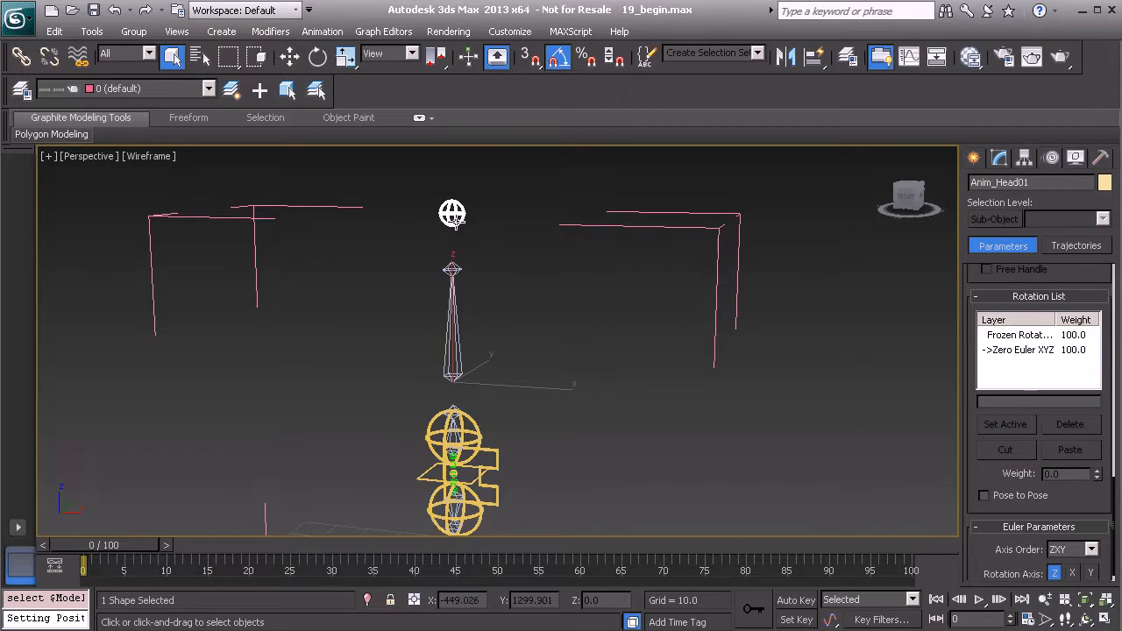
- Try rotating the head control about its pivot, and undo the rotation
key("e")
left_click_drag(473, 335, 513, 392)
key("ctrl+z")
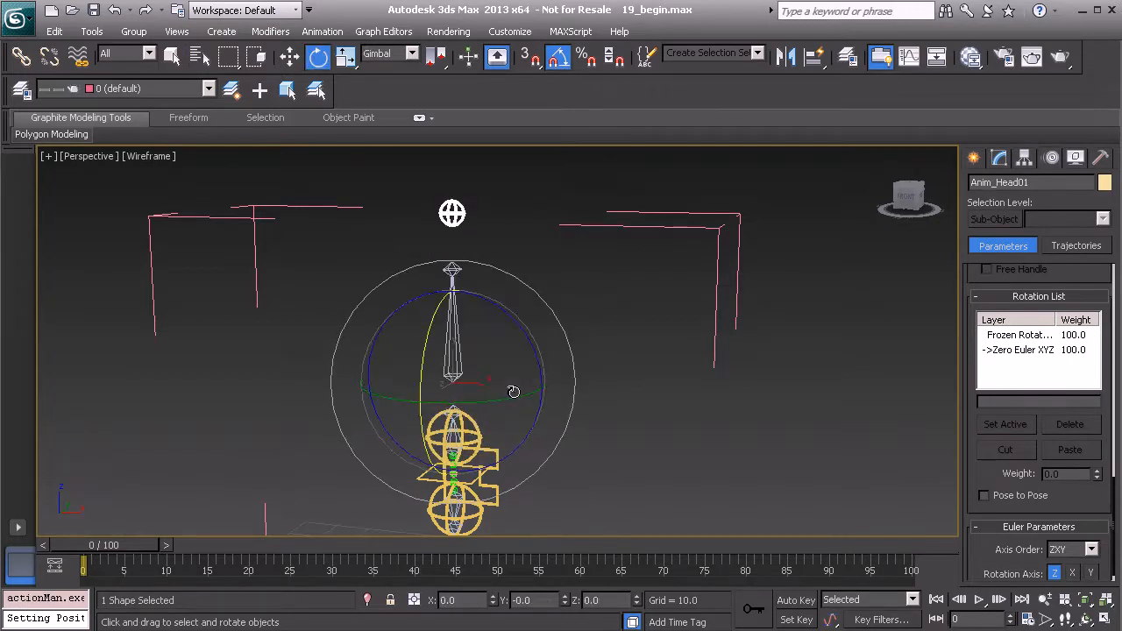
- Group the head control under the name HeadControl_GRP01 and open the group
right_click(520, 179)
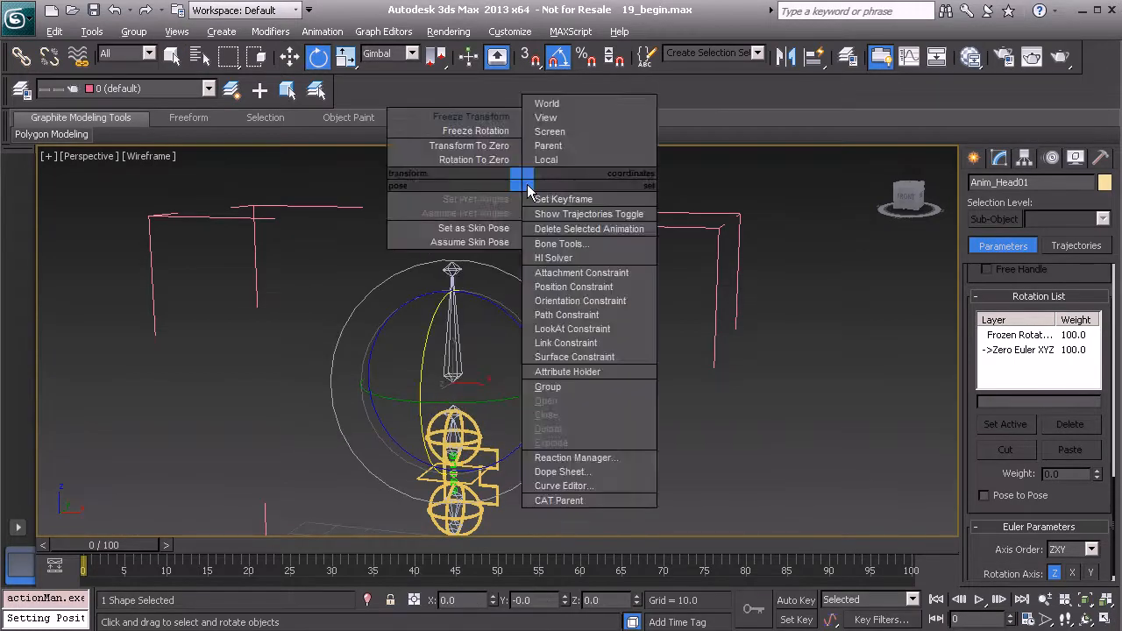
left_click(590, 388)
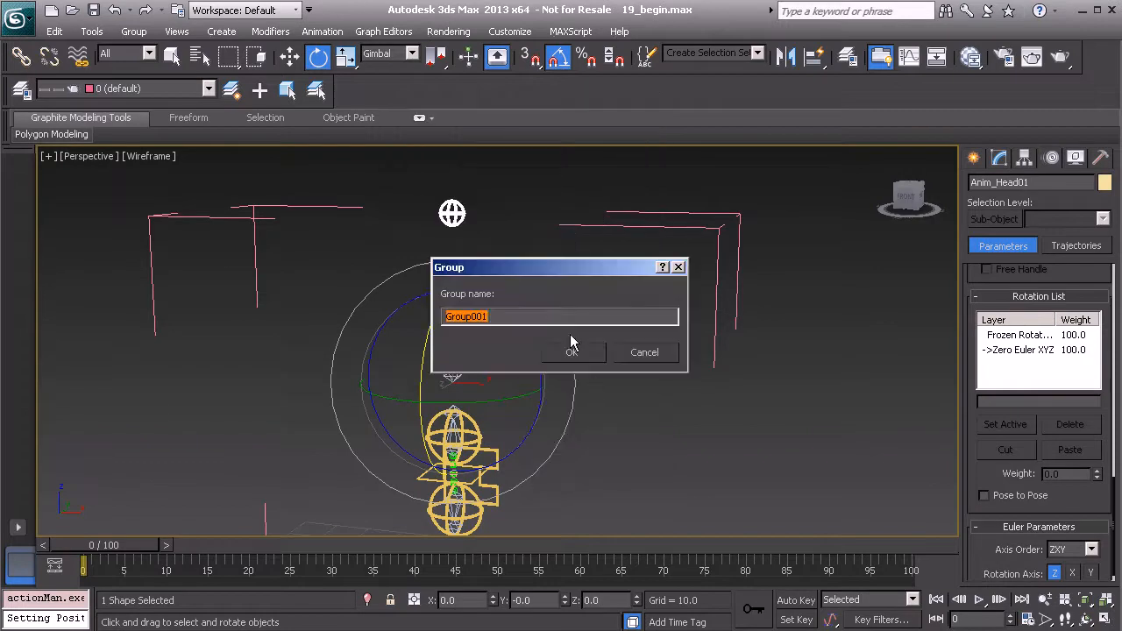
type("HeadControl_GRP0")
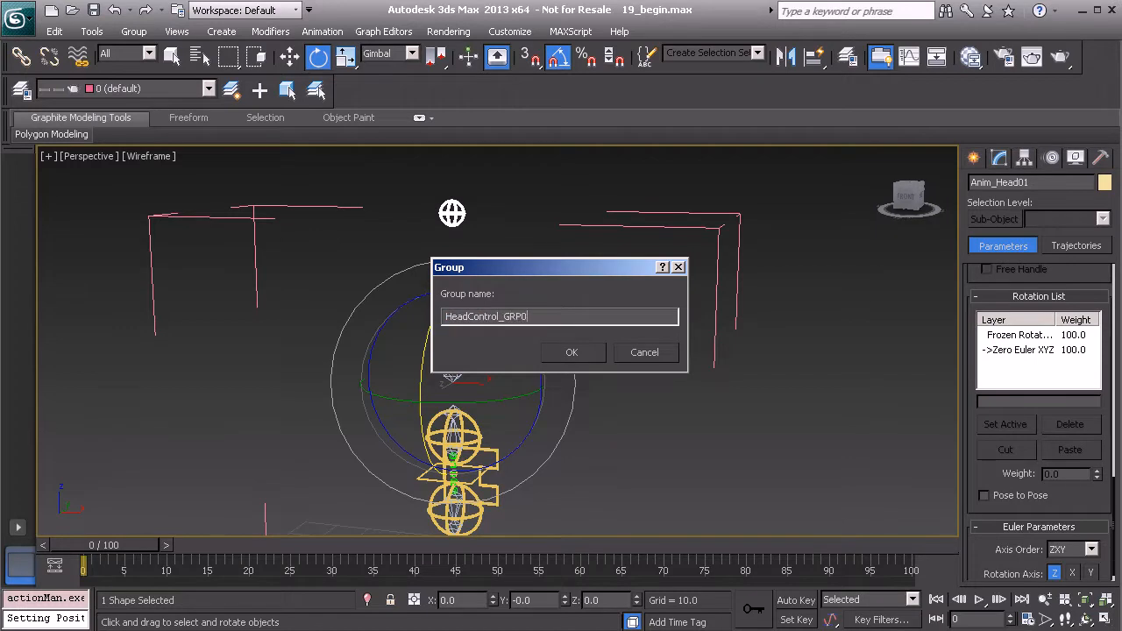
left_click(565, 353)
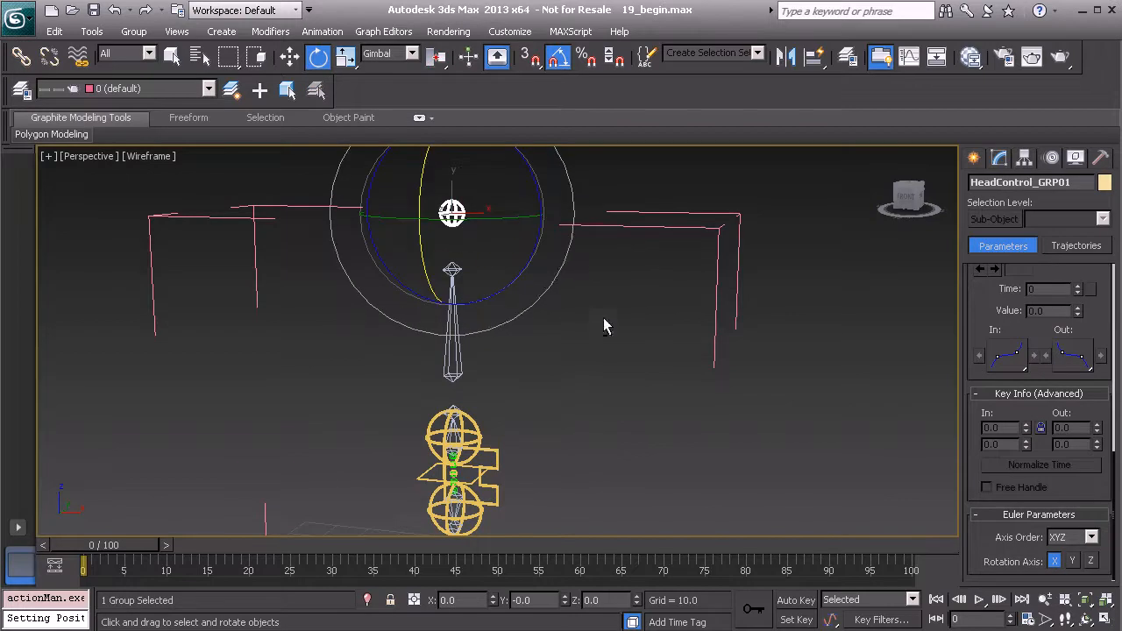
right_click(603, 342)
left_click(662, 518)
- Add the HeadControl_GRP01 group helper to the Hidden layer
middle_click_drag(537, 289, 560, 384)
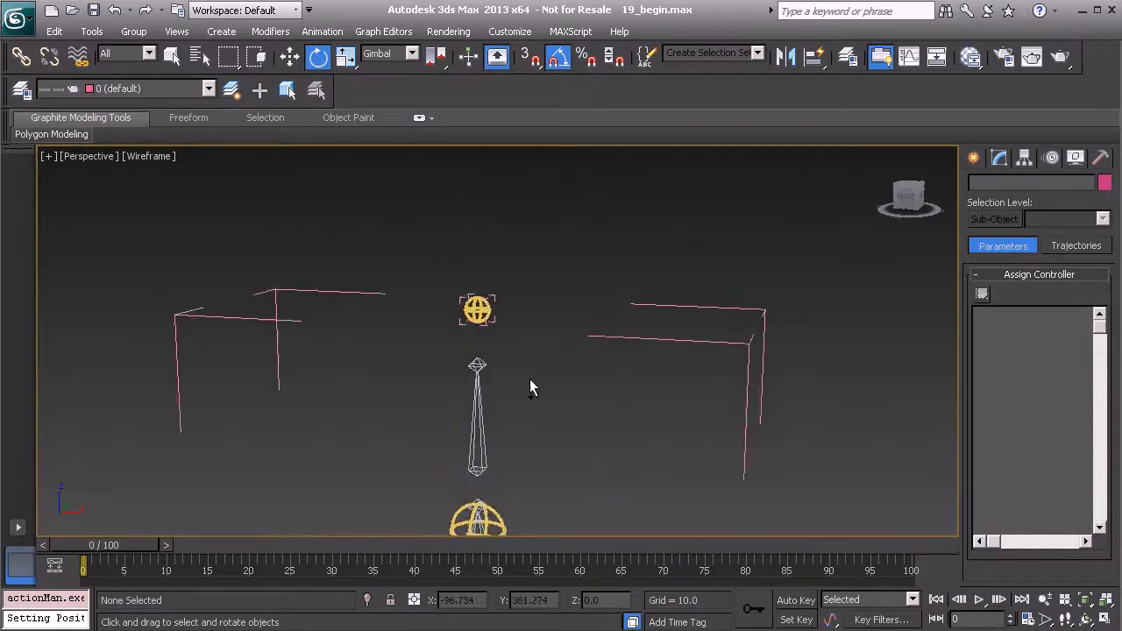
scroll(517, 288, "up", 3)
left_click(494, 280)
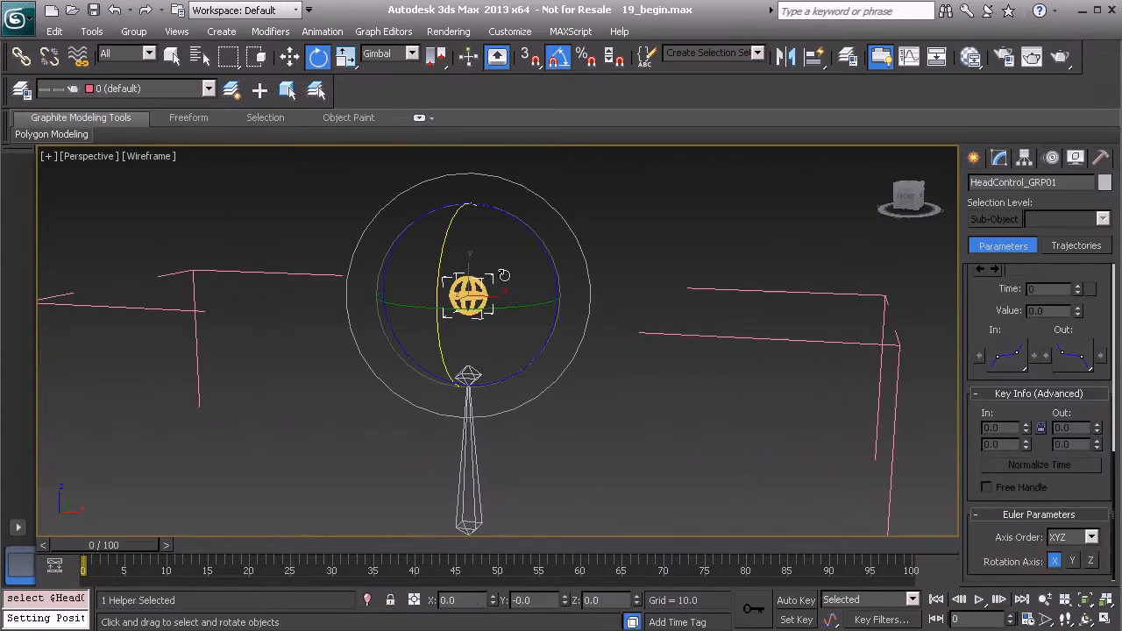
left_click(22, 91)
left_click(99, 250)
left_click(109, 170)
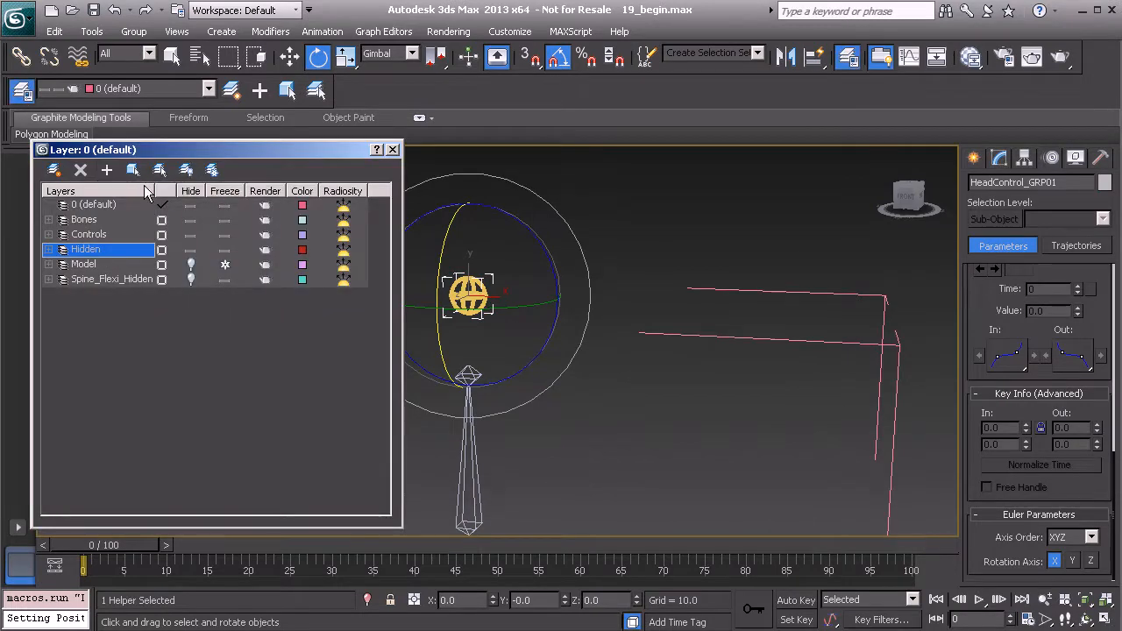
left_click(393, 151)
- Align only the pivot of HeadControl_GRP01 to the topmost green spine box at the base of the upper spherical control
scroll(517, 305, "down", 2)
middle_click_drag(506, 419, 500, 361)
middle_click_drag(500, 361, 490, 364, "alt")
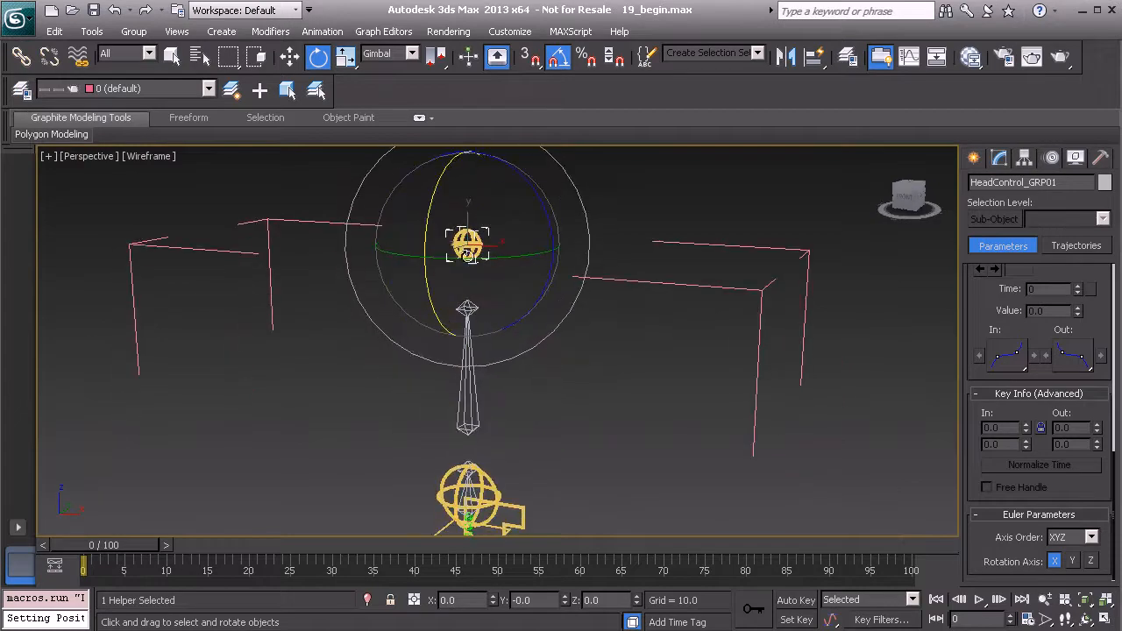
left_click_drag(536, 341, 526, 325)
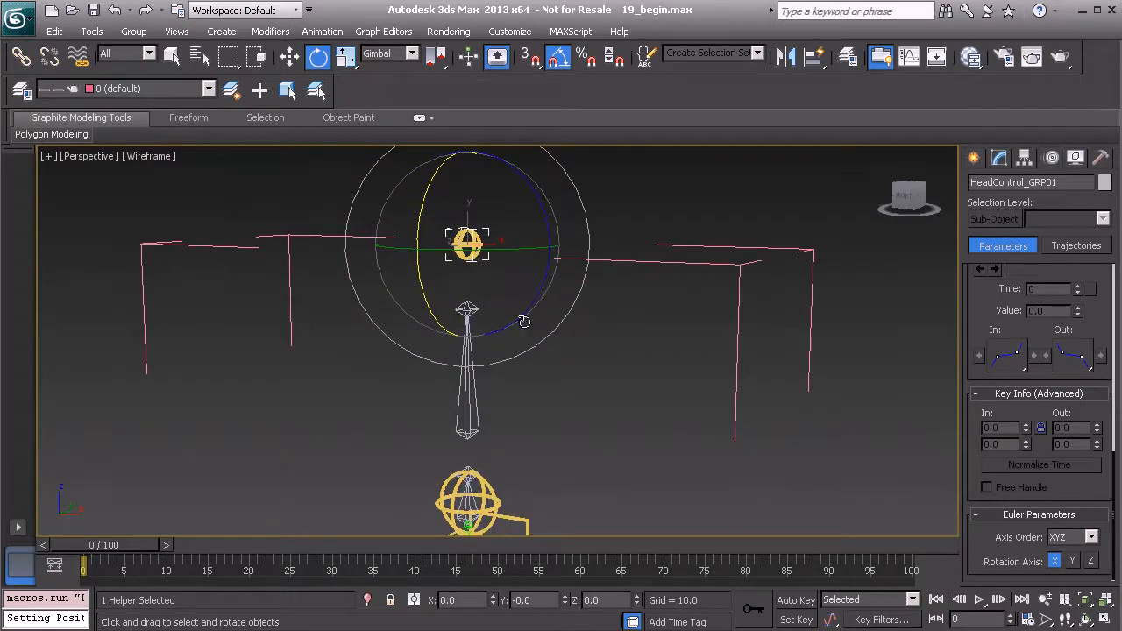
left_click(1025, 158)
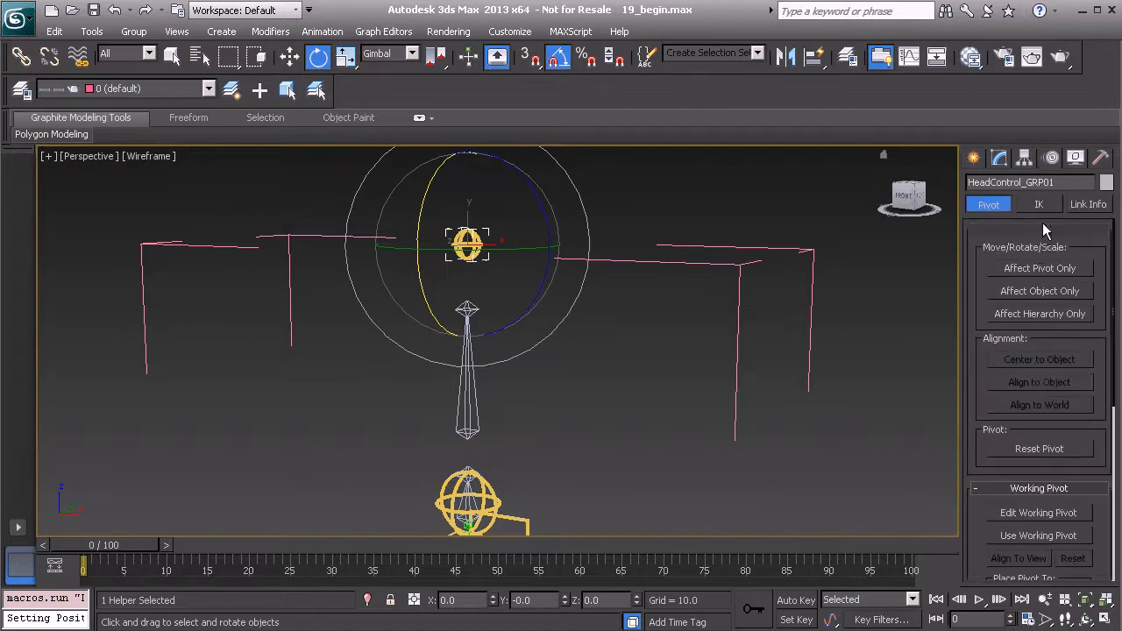
left_click(1043, 267)
middle_click_drag(547, 405, 540, 368)
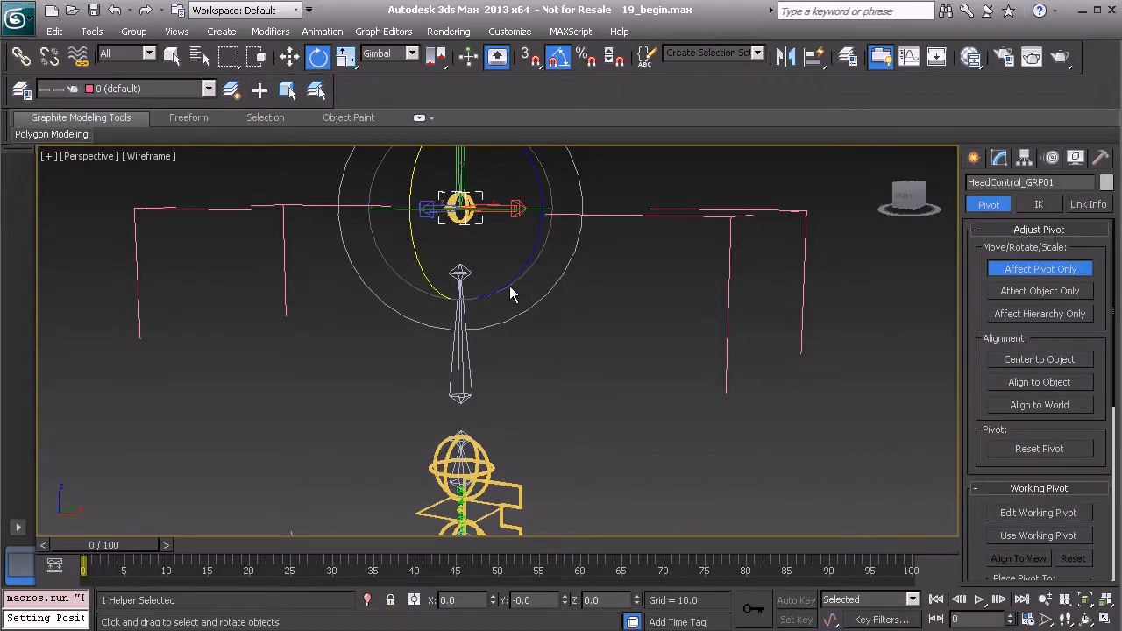
middle_click_drag(481, 389, 467, 377)
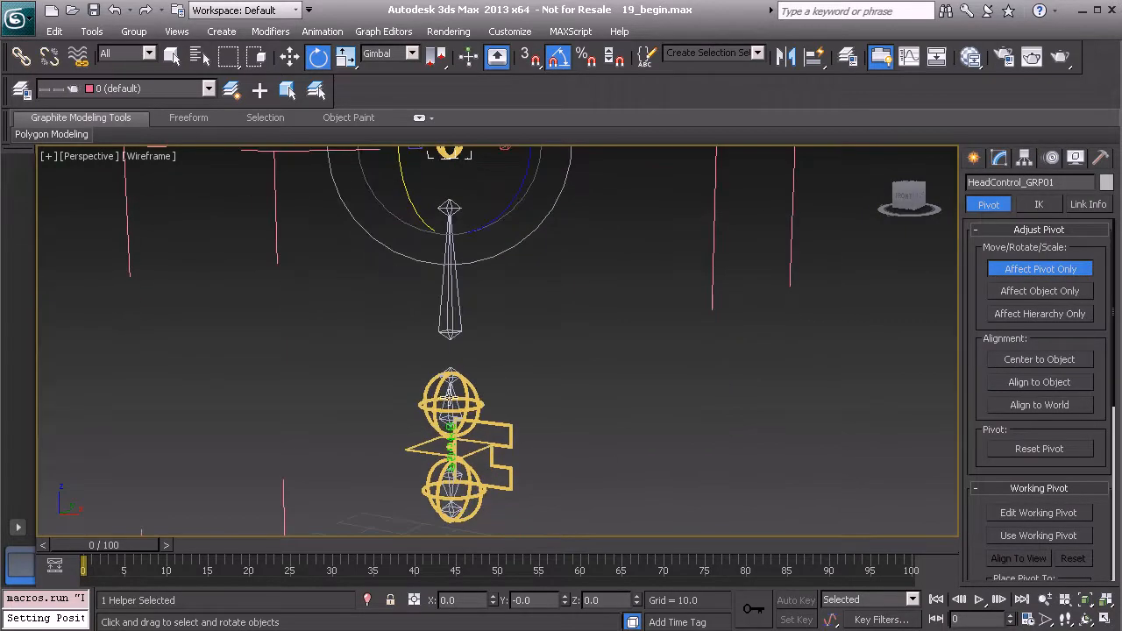
scroll(449, 389, "up", 5)
key("alt+a")
scroll(459, 366, "up", 2)
key("w")
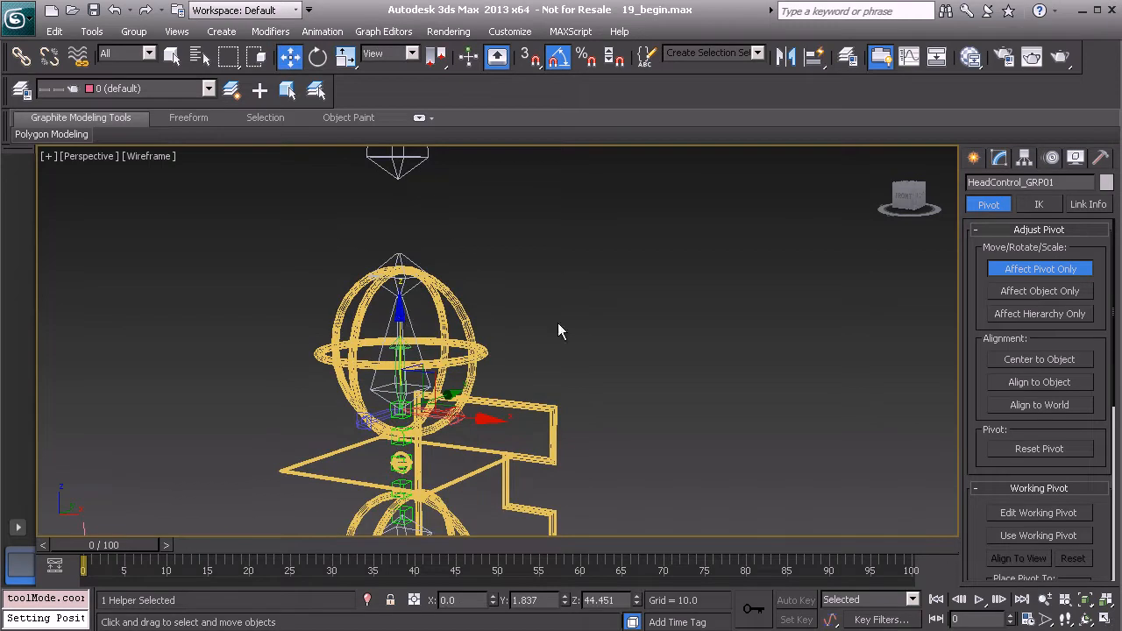
left_click(1034, 270)
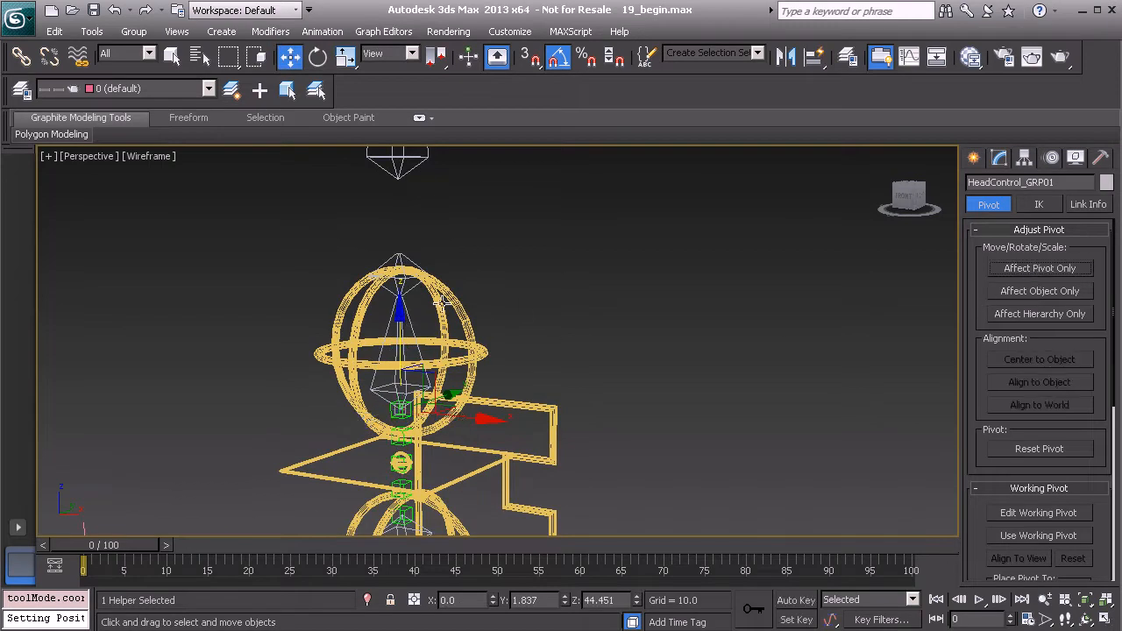
- Freeze the transform of the HeadControl_GRP01 helper and accept the new controller layer
scroll(524, 305, "down", 5)
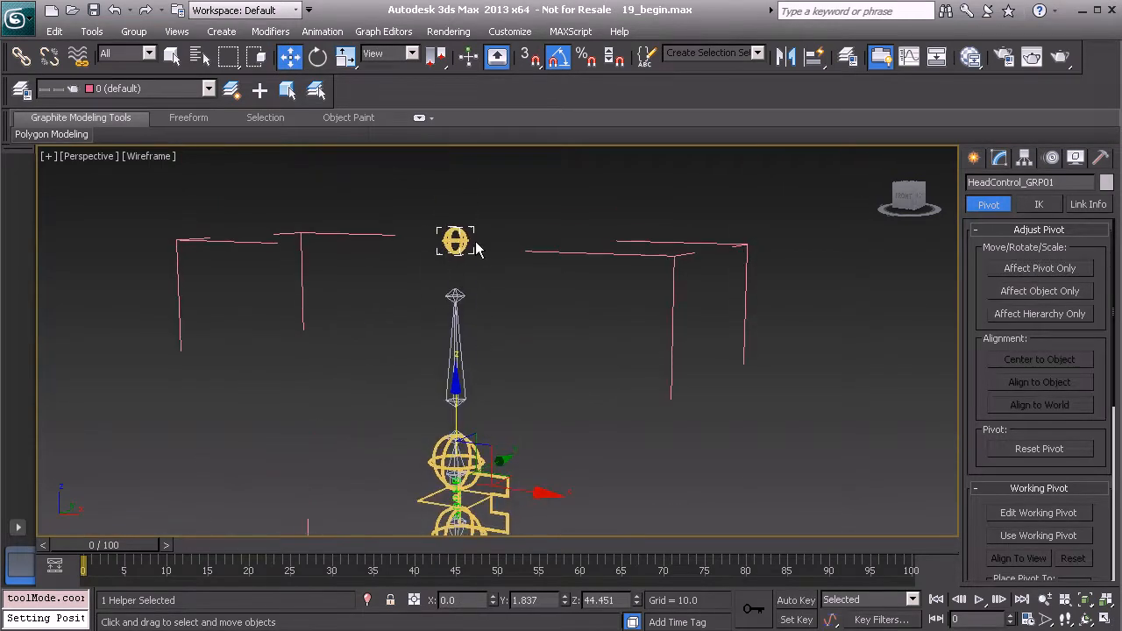
middle_click_drag(445, 280, 417, 328, "alt")
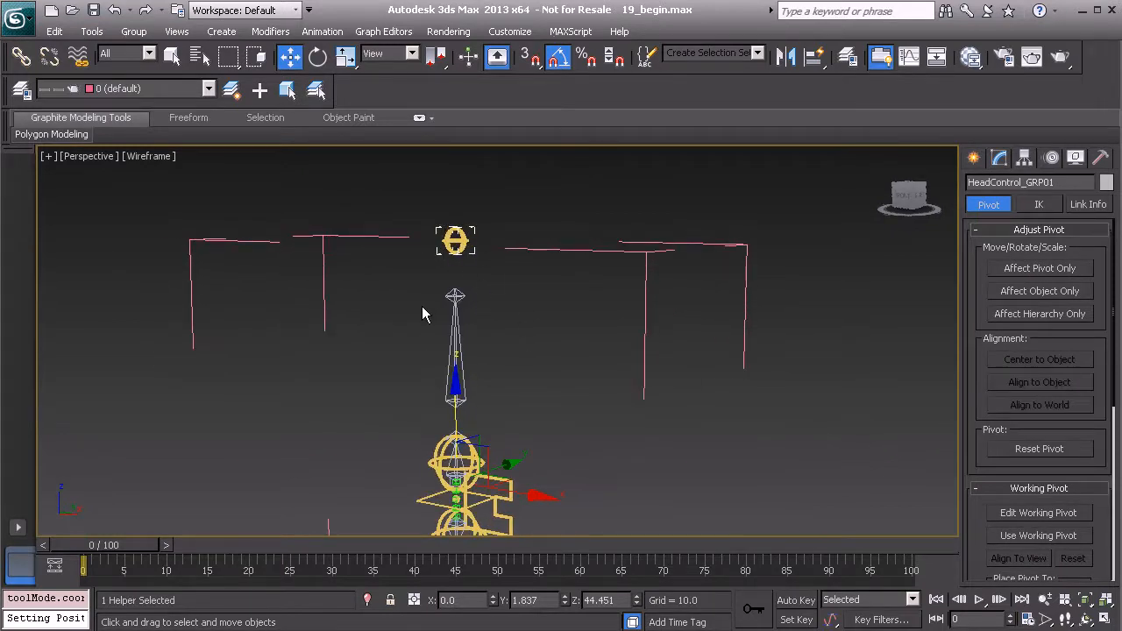
middle_click_drag(421, 306, 522, 304, "alt")
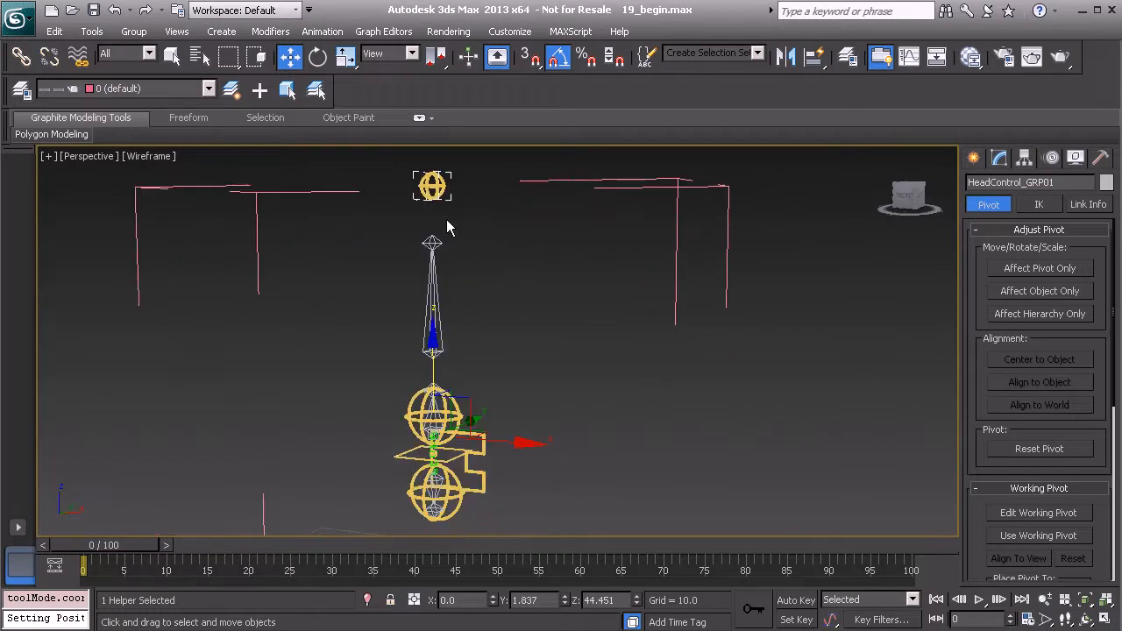
right_click(541, 282)
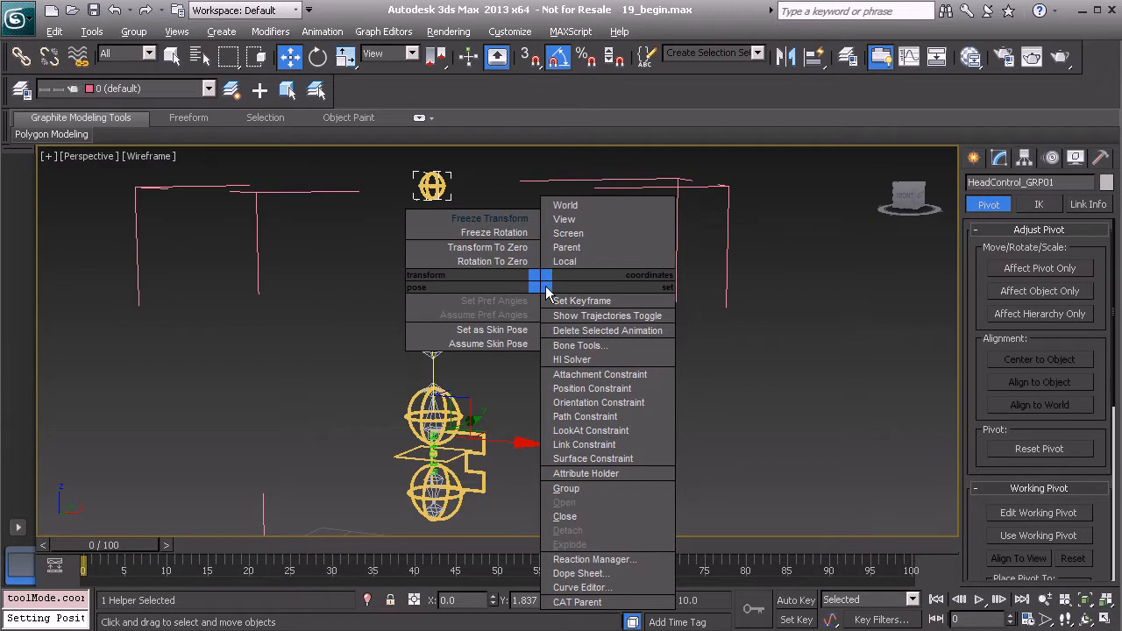
left_click(484, 218)
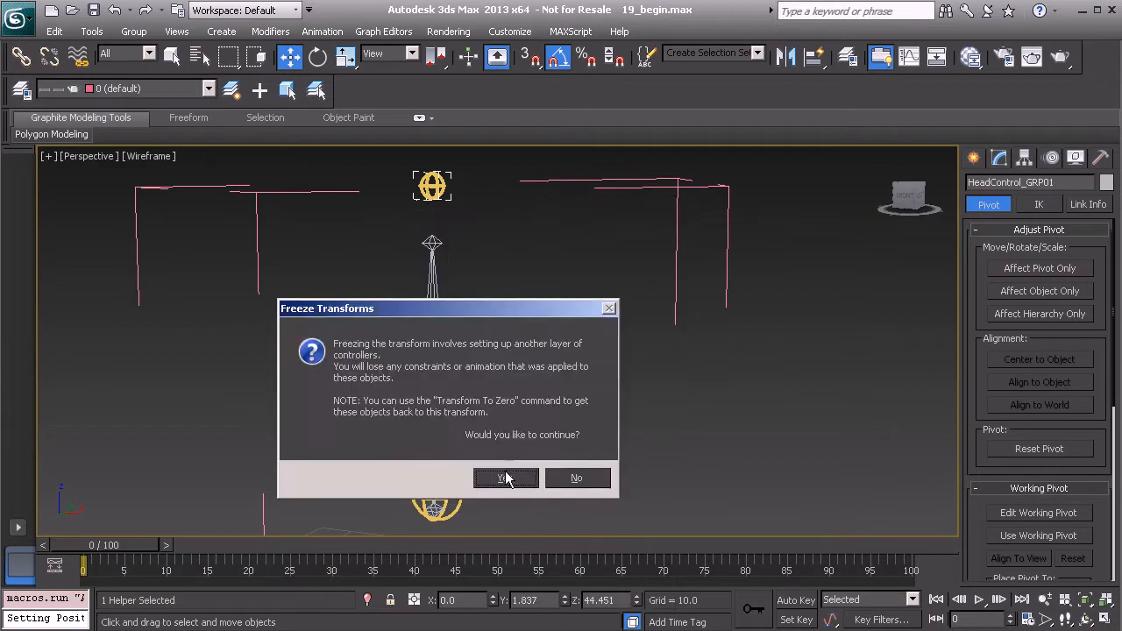
left_click(506, 478)
- Try Transform To Zero on the head control Anim_Head01, and return the control to its previous position
middle_click_drag(483, 286, 483, 406)
scroll(429, 297, "up", 2)
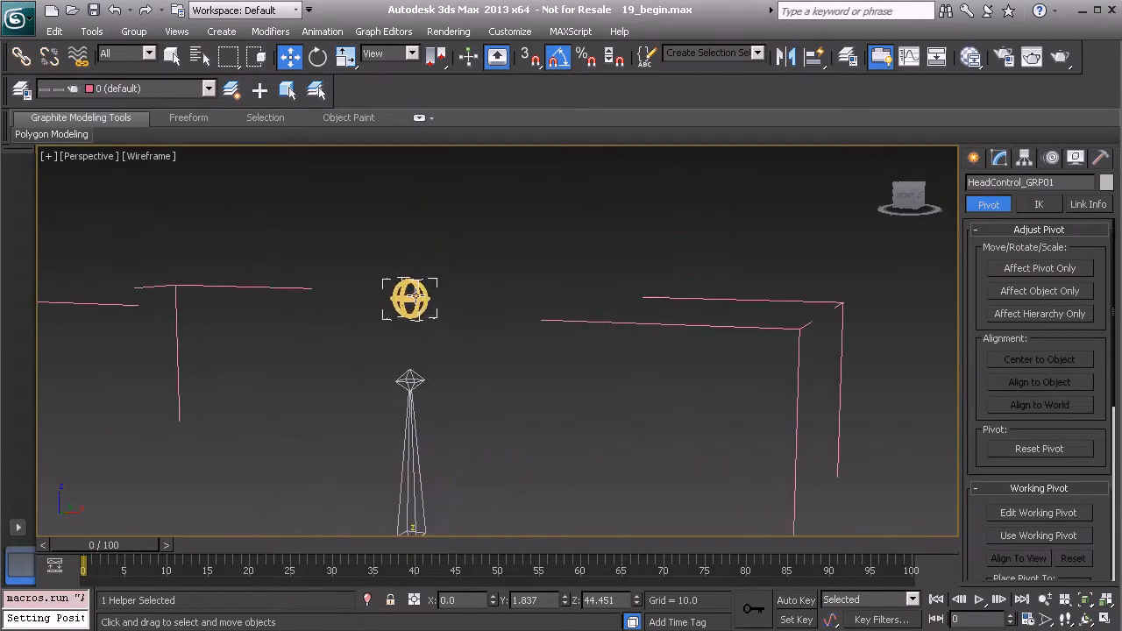
left_click(399, 299)
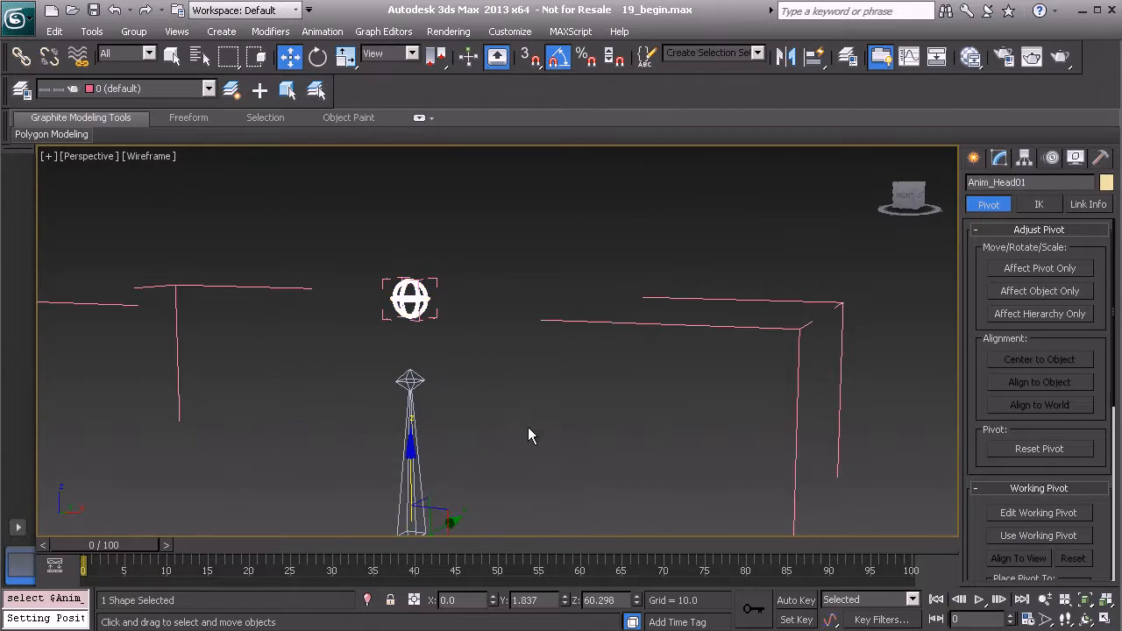
scroll(491, 388, "down", 2)
right_click(488, 368)
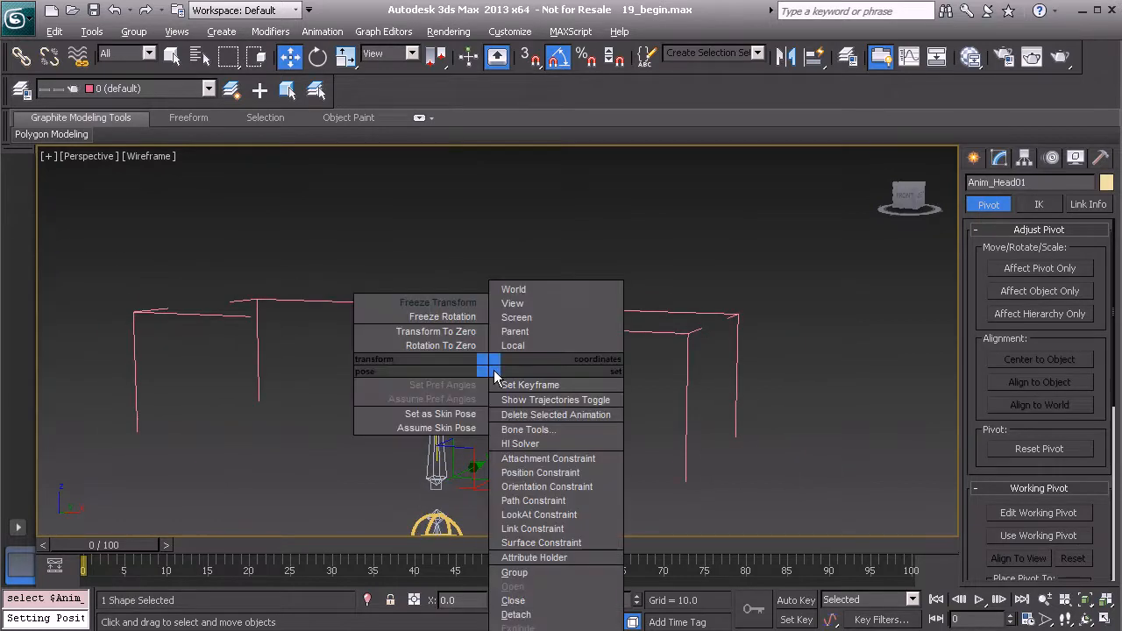
left_click(445, 332)
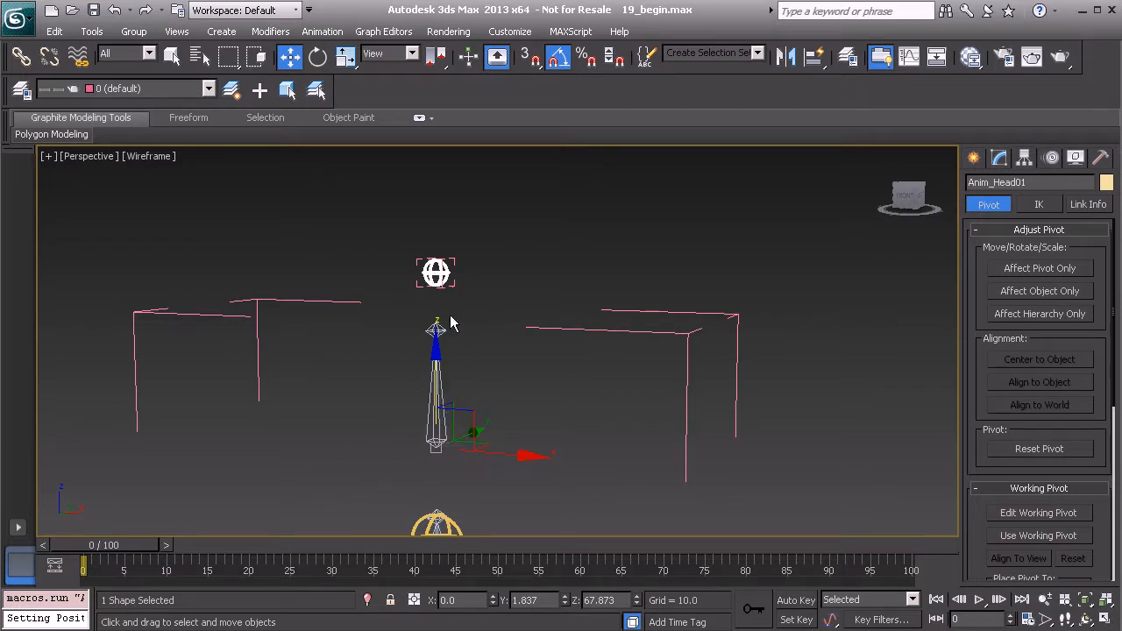
left_click_drag(435, 324, 437, 362)
middle_click_drag(434, 405, 428, 369)
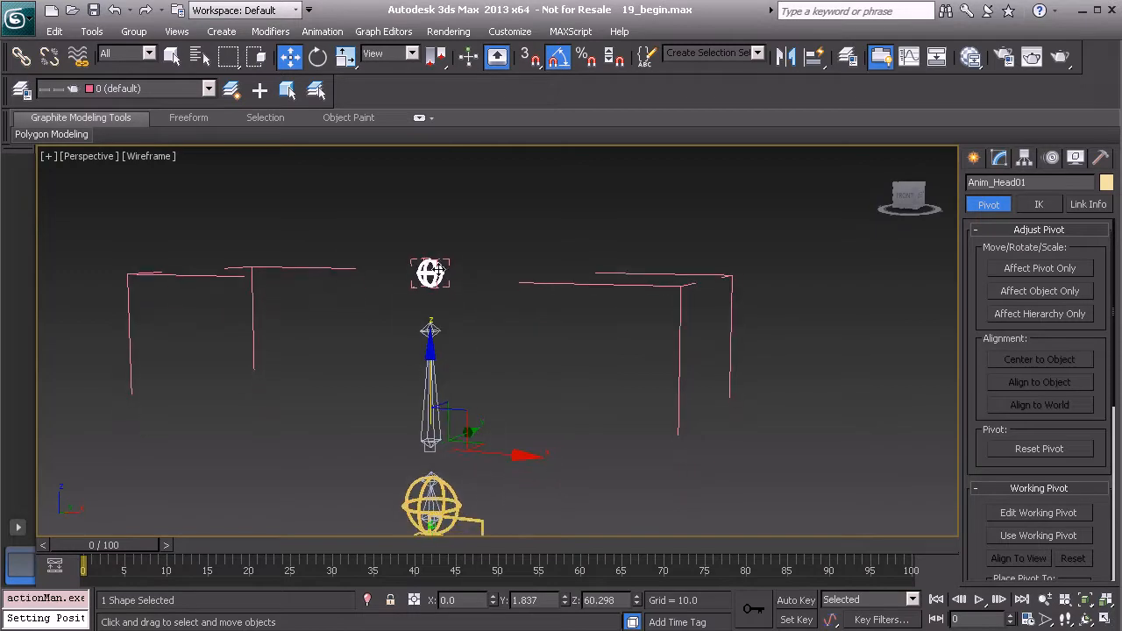
- Freeze the transform of the head control Anim_Head01 again
right_click(493, 322)
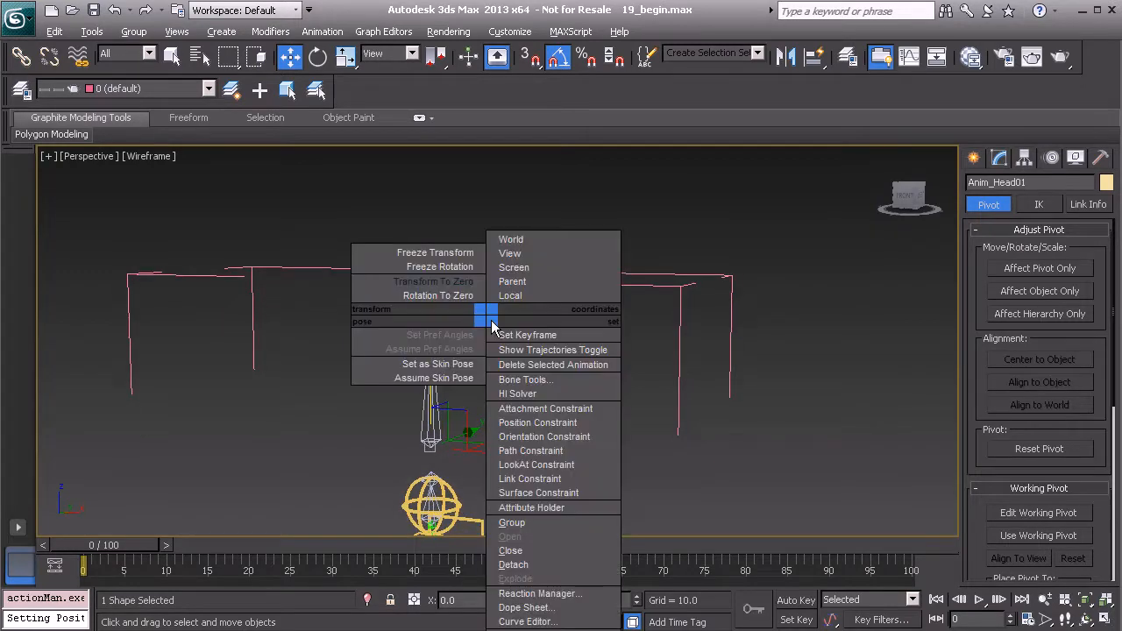
left_click(438, 256)
left_click(505, 478)
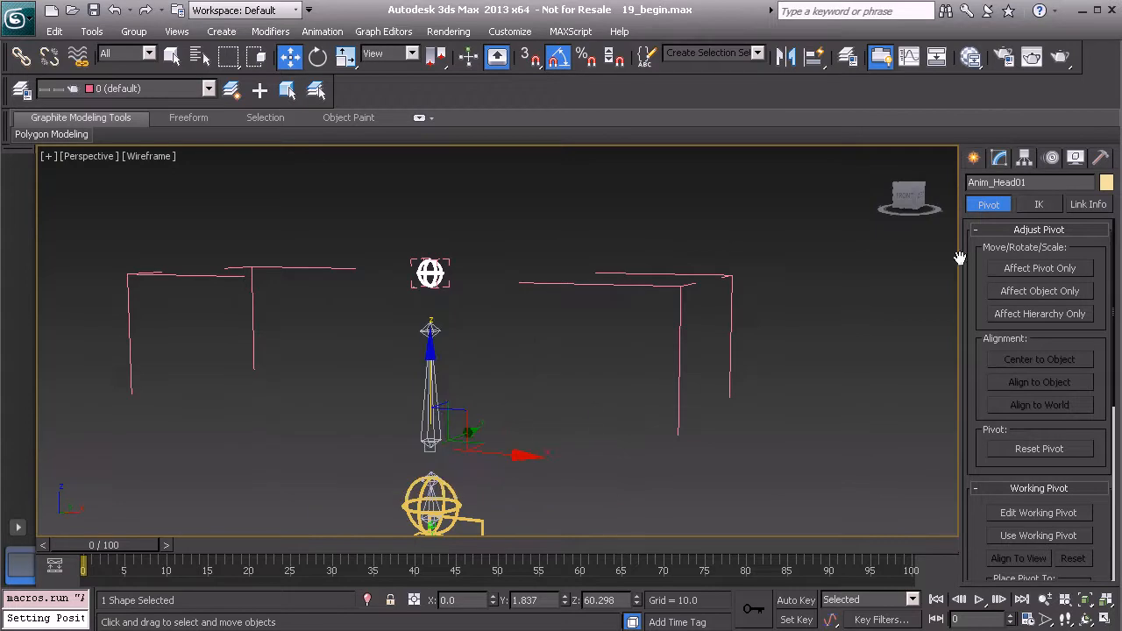
- Set the Euler rotation axis order of Anim_Head01 to ZXY
left_click(1053, 157)
left_click_drag(971, 303, 977, 373)
left_click(1040, 442)
left_click_drag(971, 459, 957, 156)
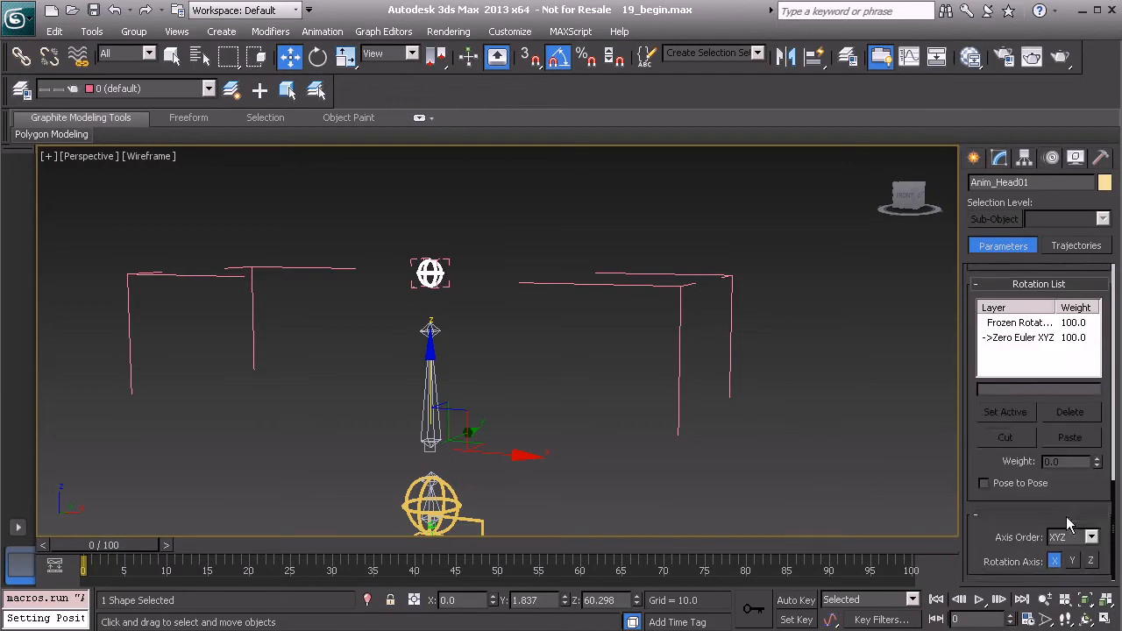
left_click(1077, 541)
left_click(1058, 553)
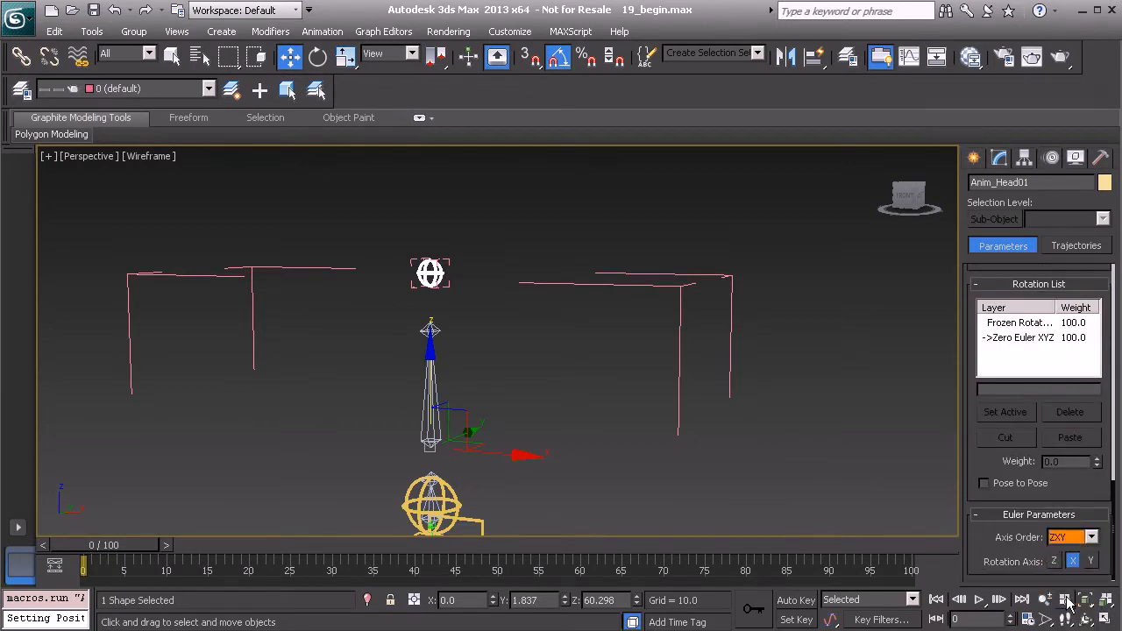
- Examine the HeadControl_GRP01 helper and its pivot relative to the spine controls, and select the Anim_COG01 control
left_click(499, 236)
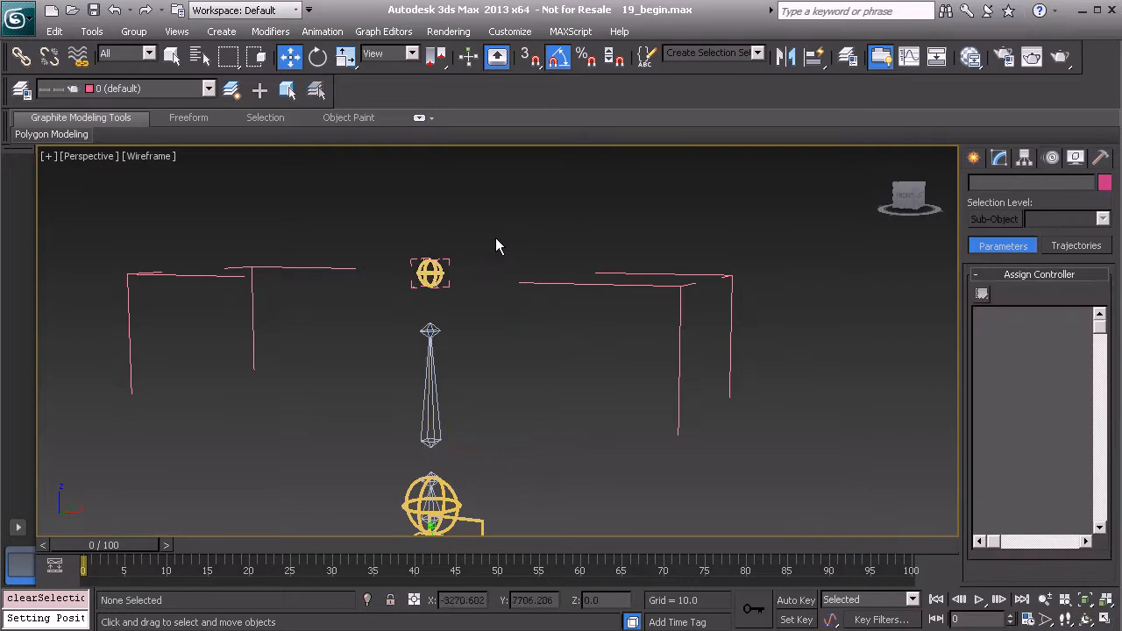
left_click(449, 265)
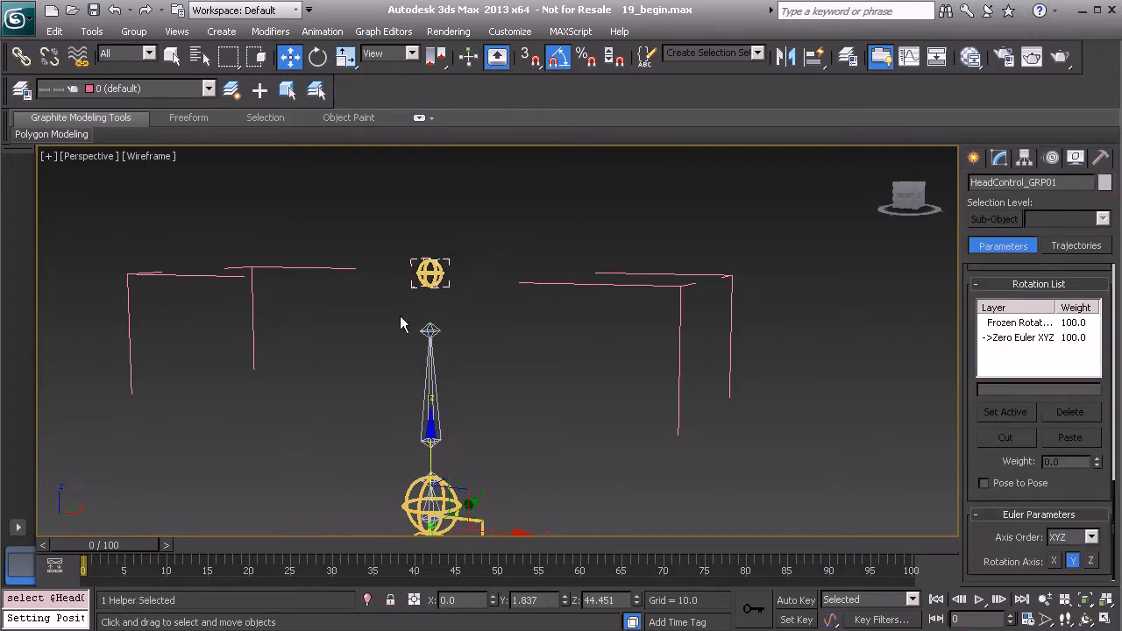
middle_click_drag(470, 346, 442, 350, "alt")
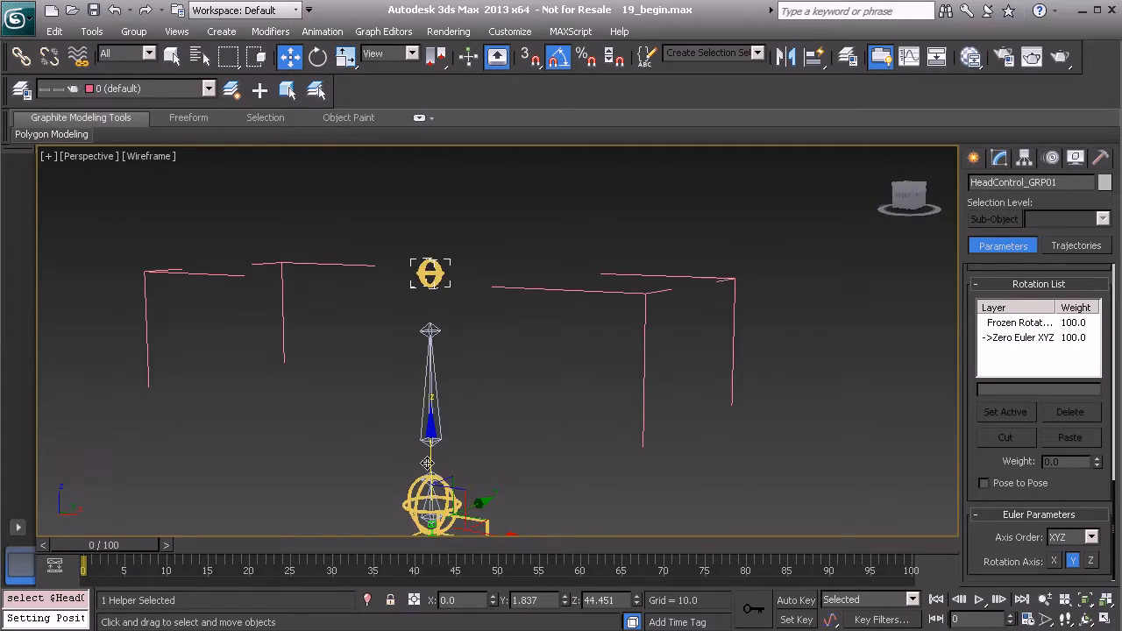
middle_click_drag(434, 396, 422, 352)
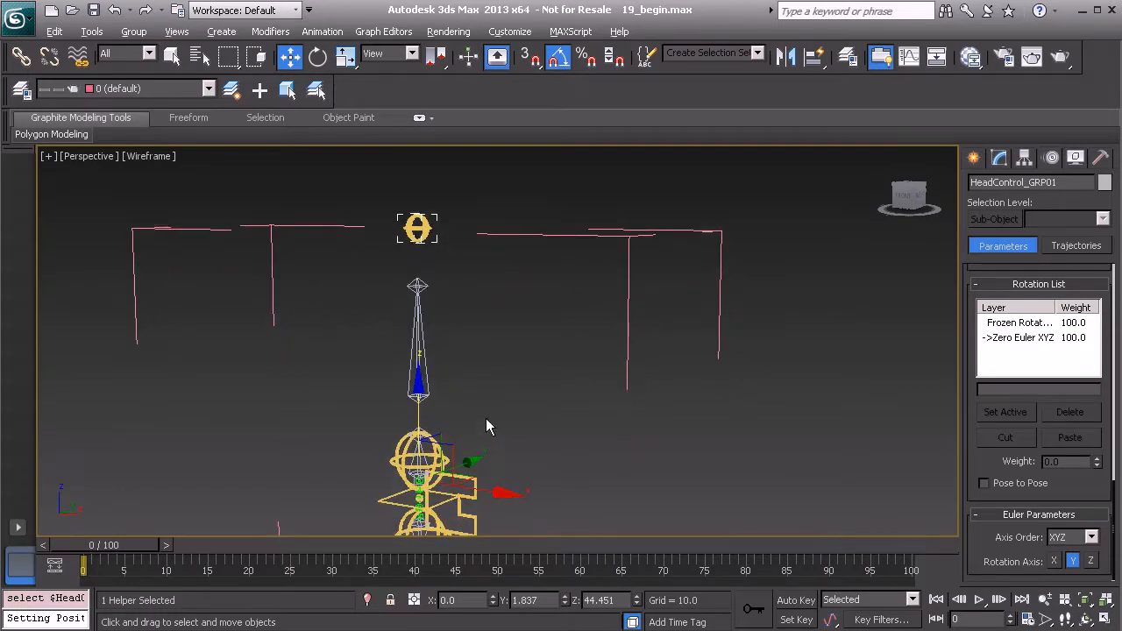
middle_click_drag(488, 427, 464, 415, "alt")
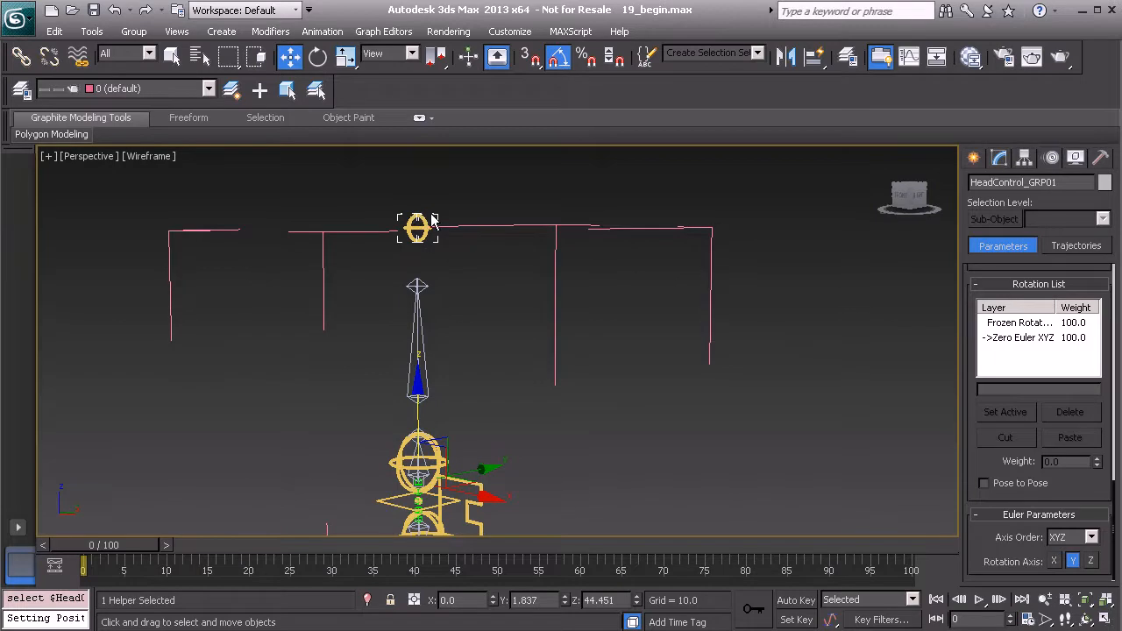
middle_click_drag(478, 525, 460, 460, "alt")
left_click(461, 460)
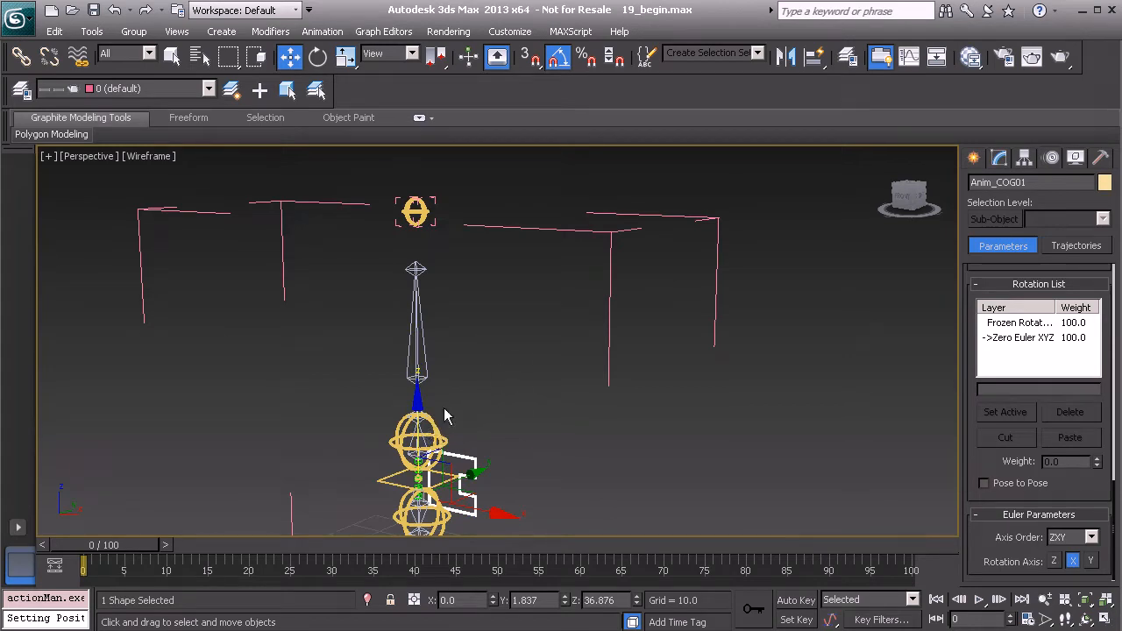
middle_click_drag(435, 429, 395, 405, "alt")
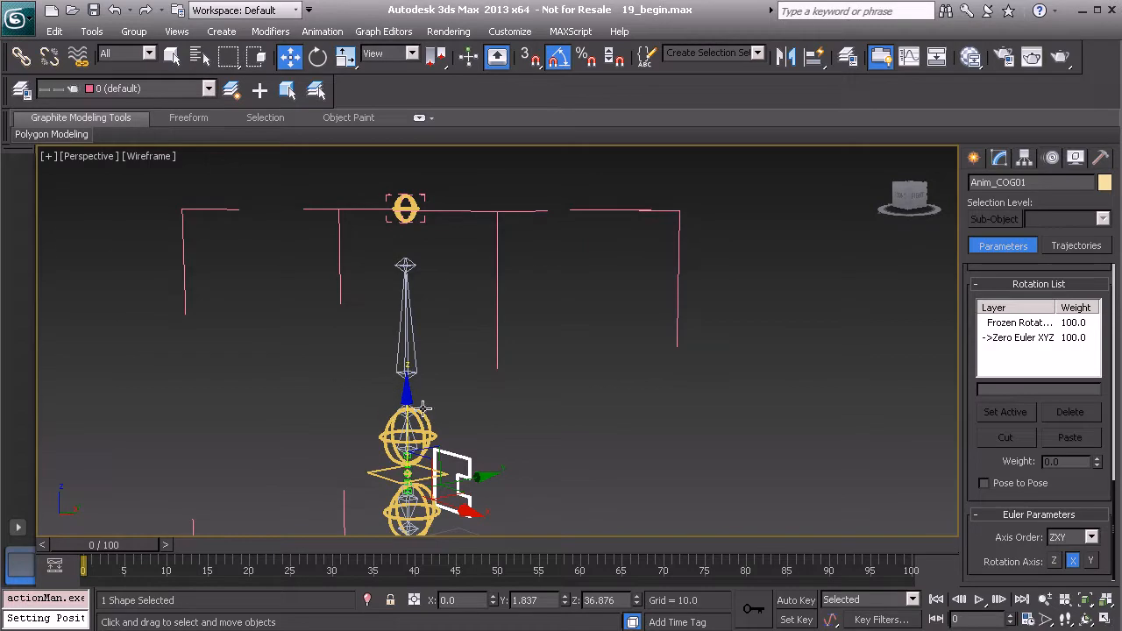
middle_click_drag(377, 415, 425, 412, "alt")
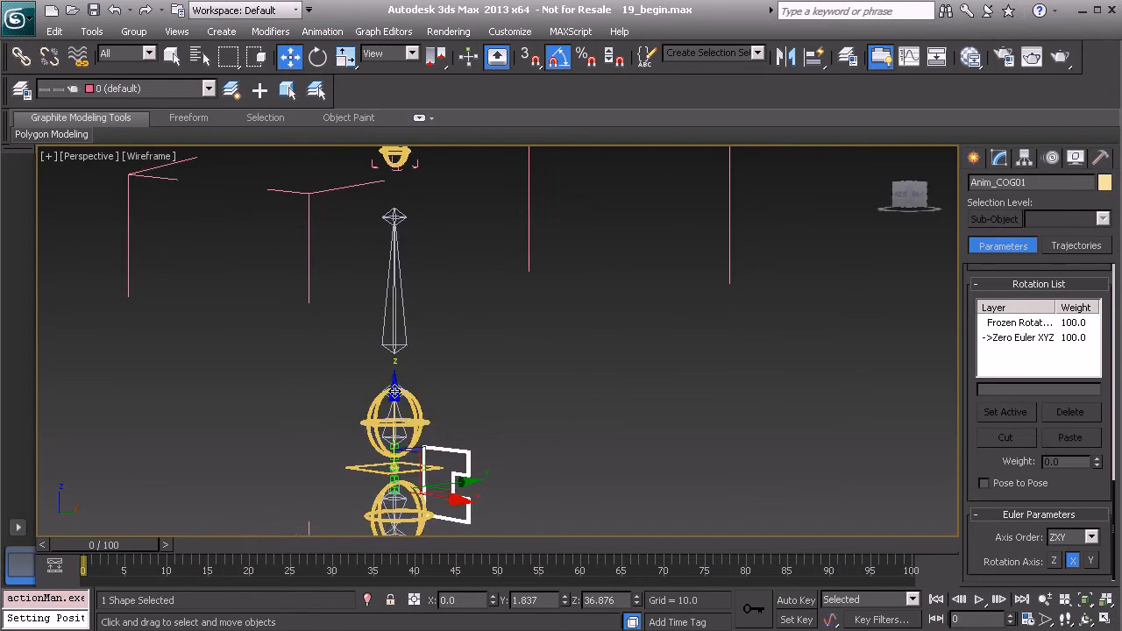
middle_click_drag(371, 383, 359, 386, "alt")
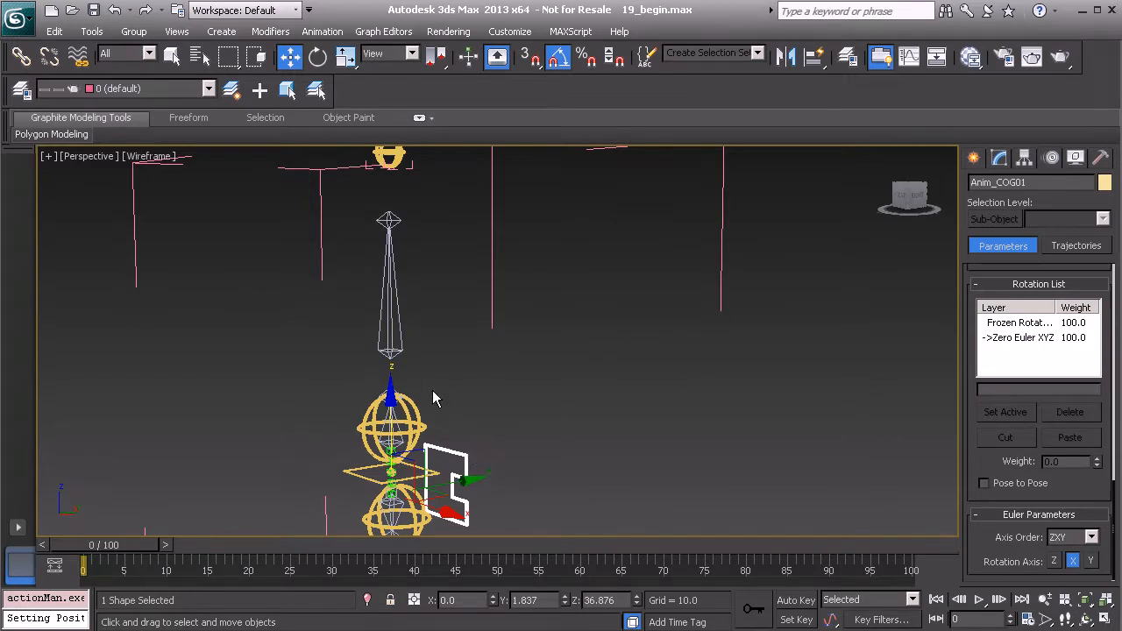
- Clear the selection and create a Point helper displayed only as a cross on the ground grid beside the spine controls
left_click(464, 401)
middle_click_drag(464, 401, 497, 417, "alt")
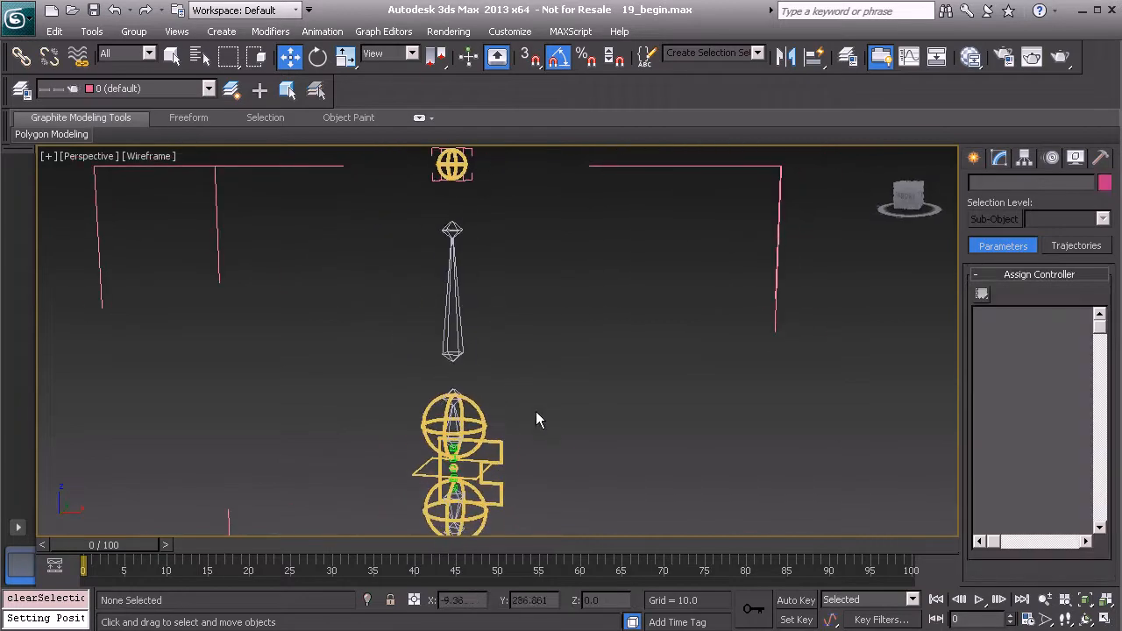
left_click(973, 157)
left_click(1063, 186)
left_click(1005, 325)
middle_click_drag(702, 390, 707, 306, "alt")
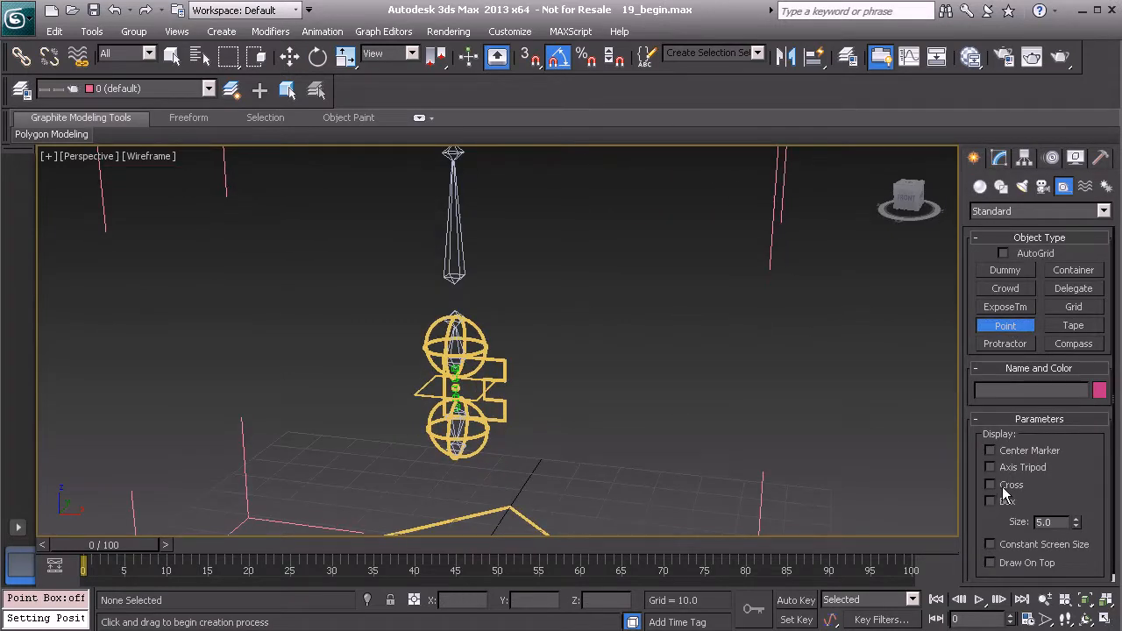
left_click(579, 481)
key("w")
- Align the new Point helper to Anim_COG01 in X, Y and Z position, pivot to pivot, and in orientation
middle_click_drag(627, 442, 572, 407, "alt")
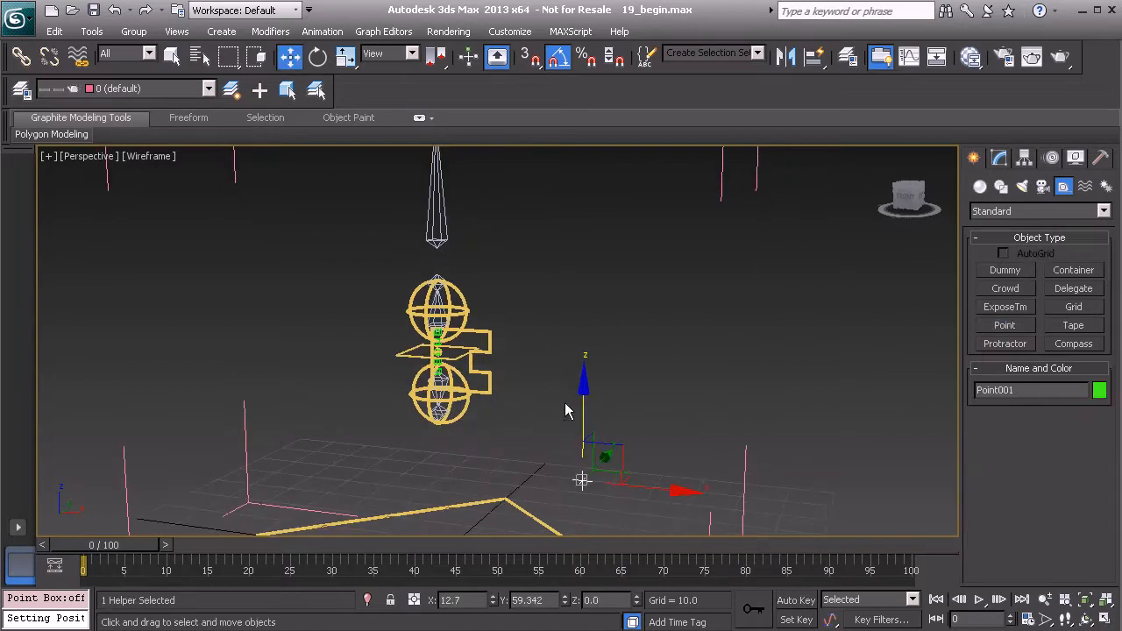
mouse_move(489, 371)
middle_mouse_down("alt")
mouse_move(508, 425)
mouse_move(509, 403)
mouse_move(526, 388)
mouse_move(532, 419)
mouse_move(499, 366)
middle_mouse_up("alt")
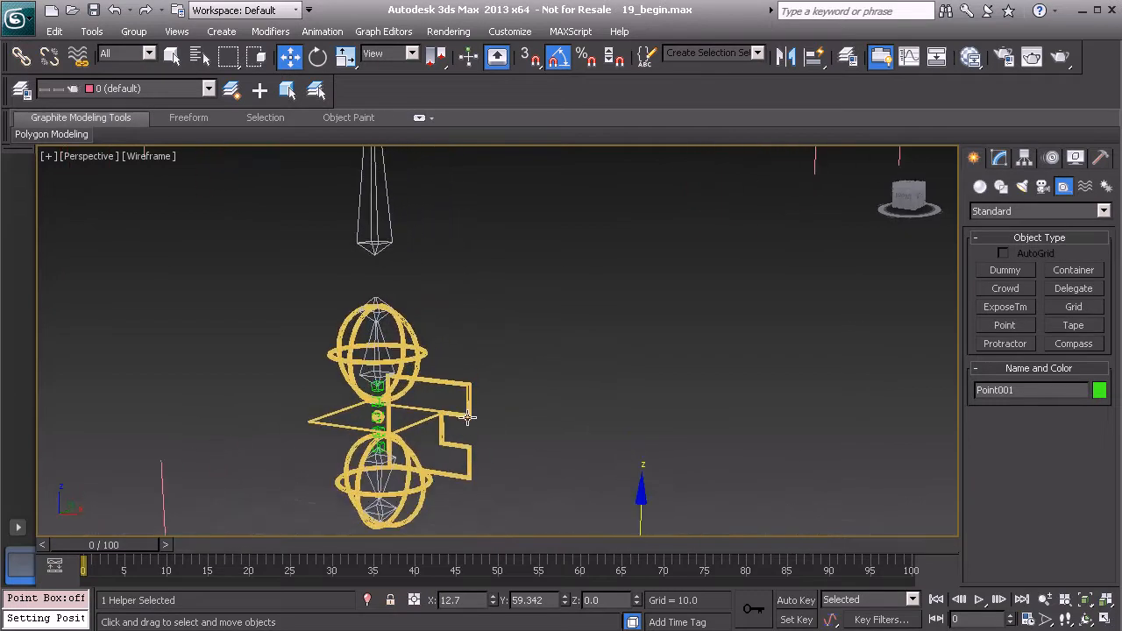
middle_click_drag(476, 432, 495, 303, "alt")
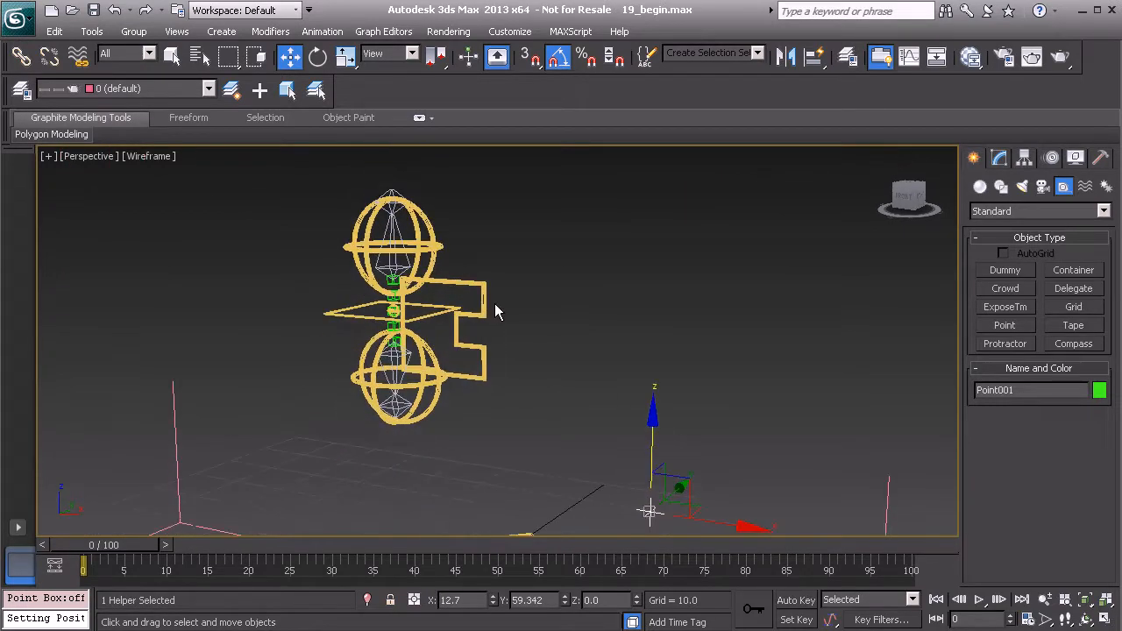
key("alt+a")
left_click(485, 307)
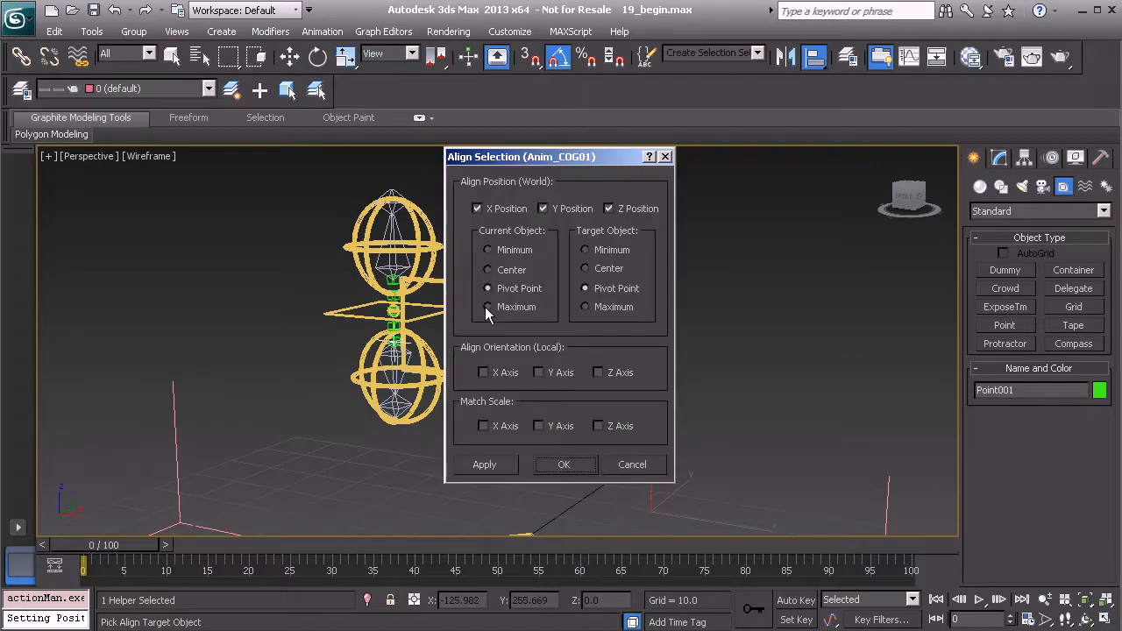
left_click(544, 209)
left_click(543, 208)
left_click(483, 372)
left_click(538, 373)
left_click(564, 464)
- Align the Point helper to the spine bone inside the upper spherical spine control
scroll(465, 420, "up", 2)
scroll(450, 431, "up", 5)
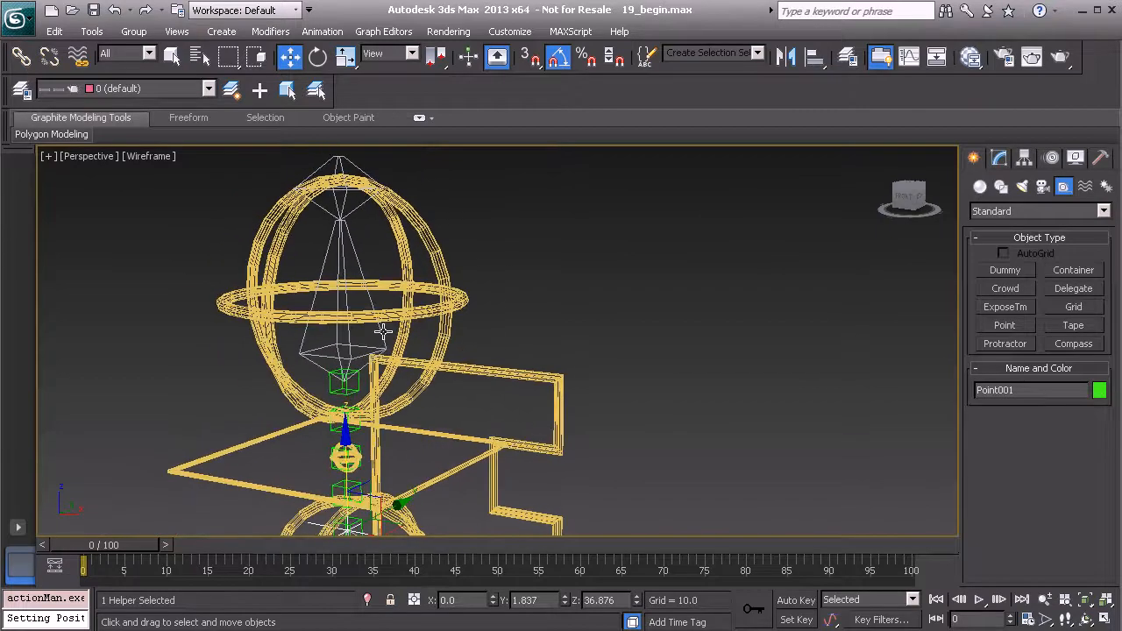
key("alt+a")
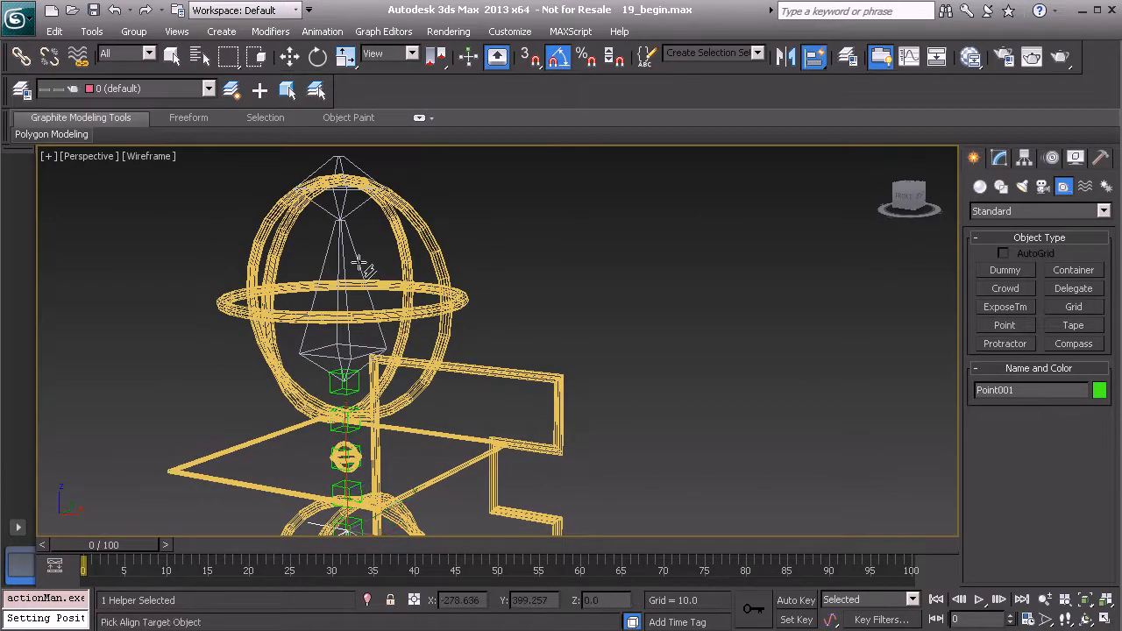
left_click(358, 263)
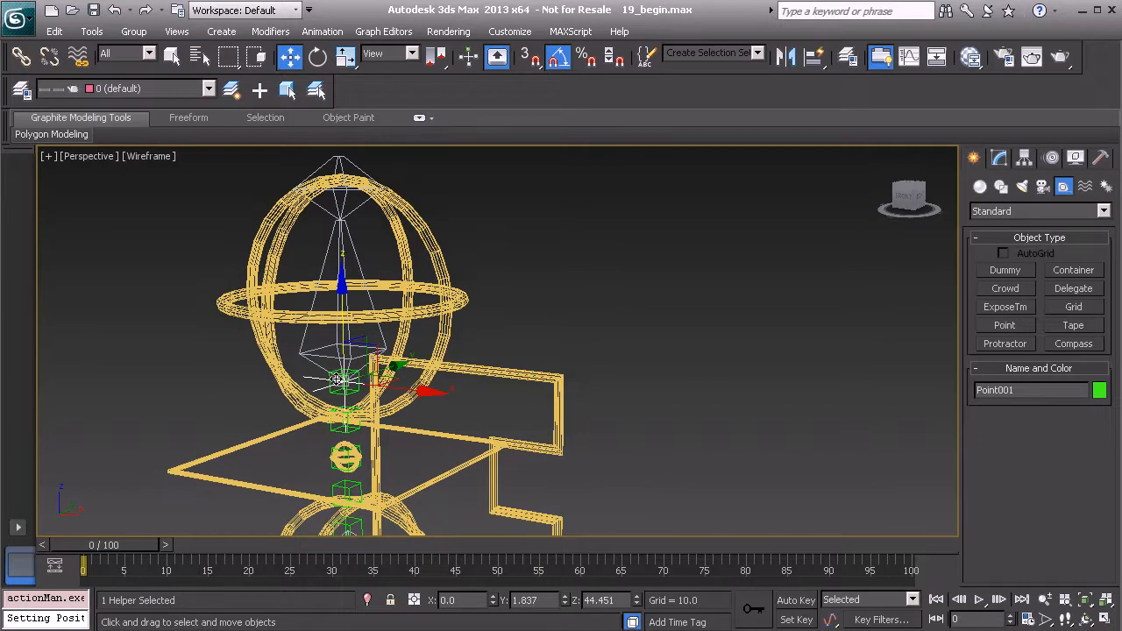
- Set the Point helper's size to 20
middle_click_drag(382, 332, 420, 430, "ctrl+alt")
middle_click_drag(476, 277, 464, 362)
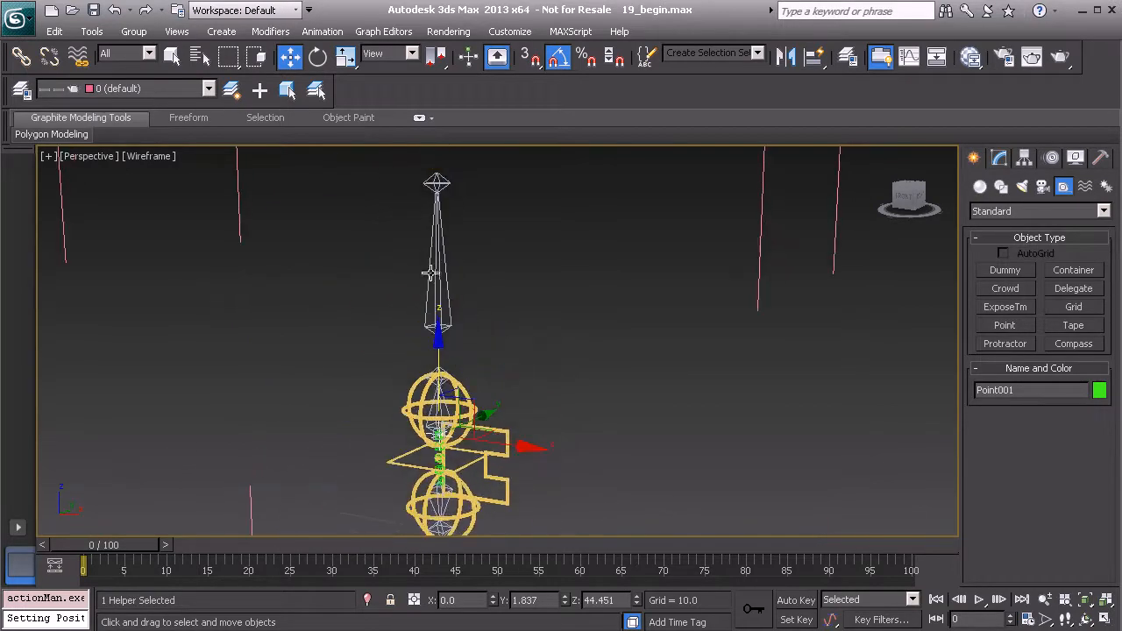
middle_click_drag(468, 403, 468, 365)
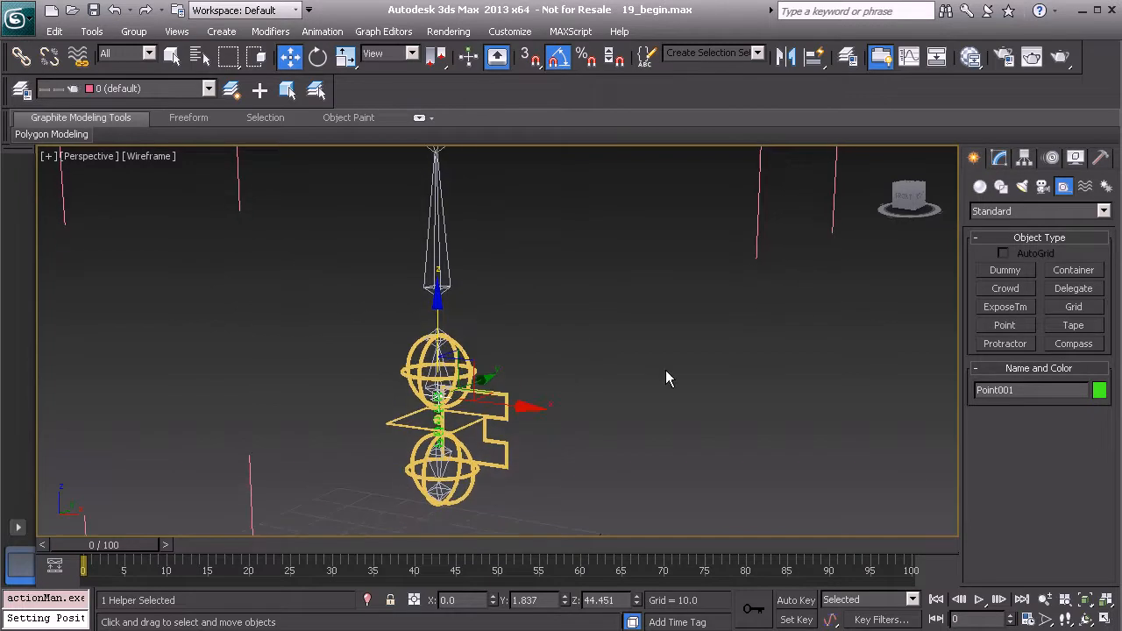
left_click(1000, 157)
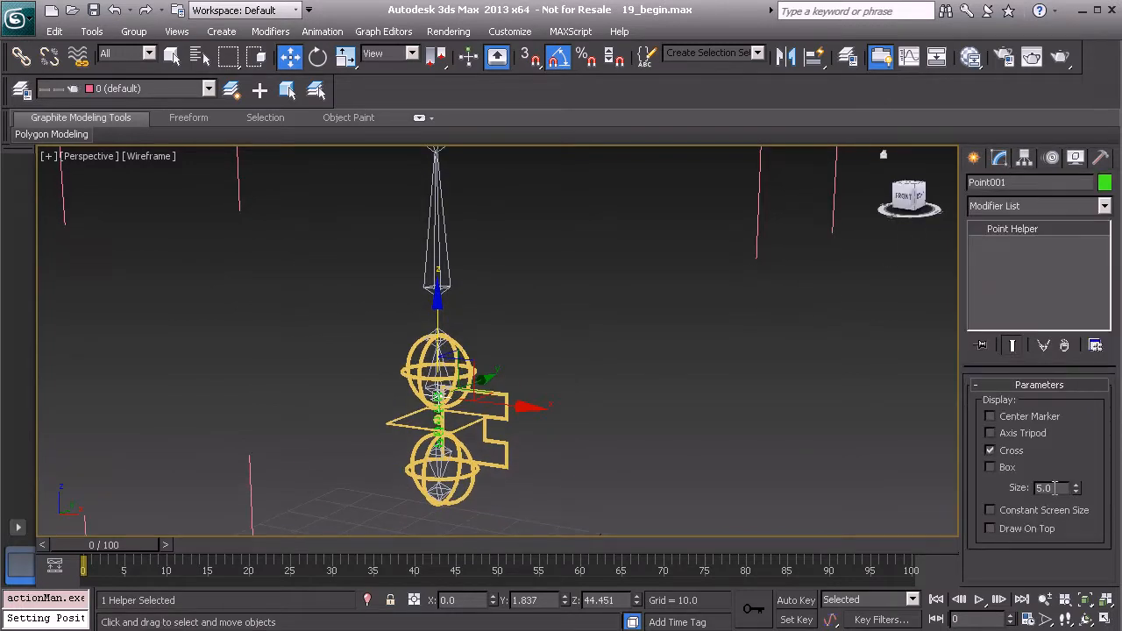
type("20")
key("Return")
- Rename the Point helper as PtDrv_HeadControl_COG01
mouse_move(536, 357)
middle_mouse_down("alt")
mouse_move(561, 351)
mouse_move(525, 360)
middle_mouse_up("alt")
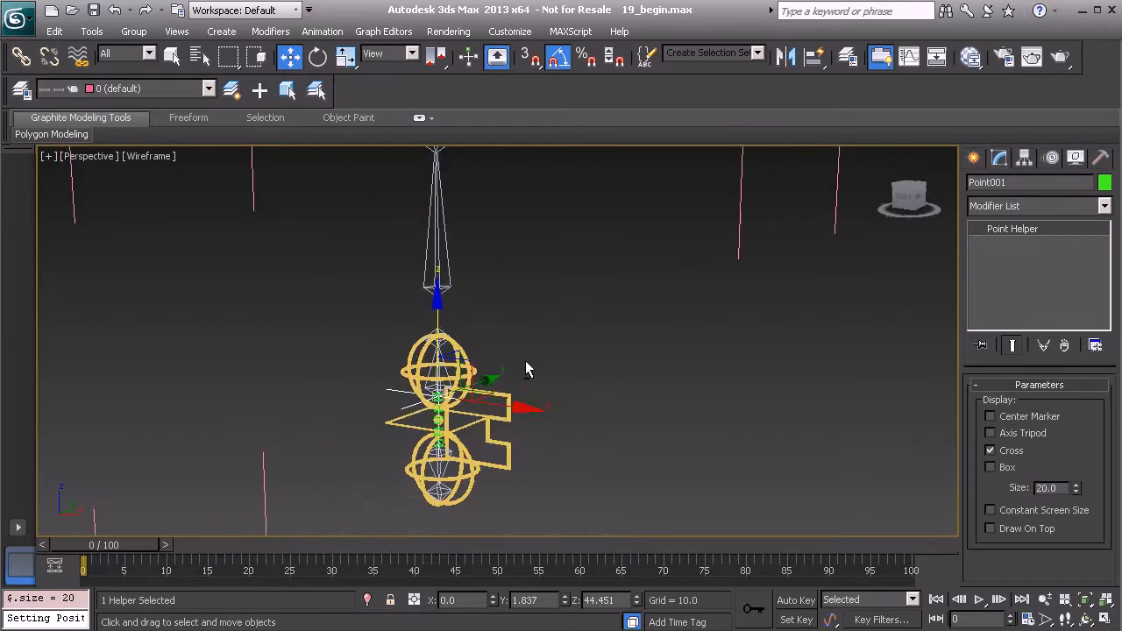
middle_click_drag(540, 421, 605, 394, "alt")
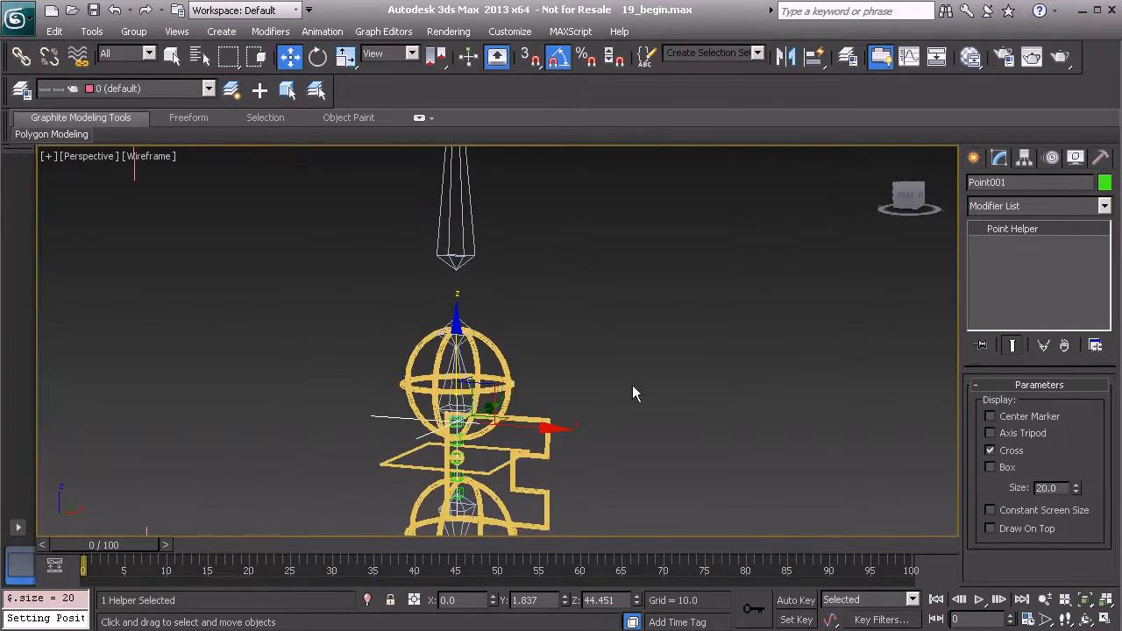
double_click(1011, 184)
type("P")
key("Return")
- Add the PtDrv_HeadControl_COG01 helper to the Hidden layer
middle_click_drag(703, 319, 589, 361, "alt")
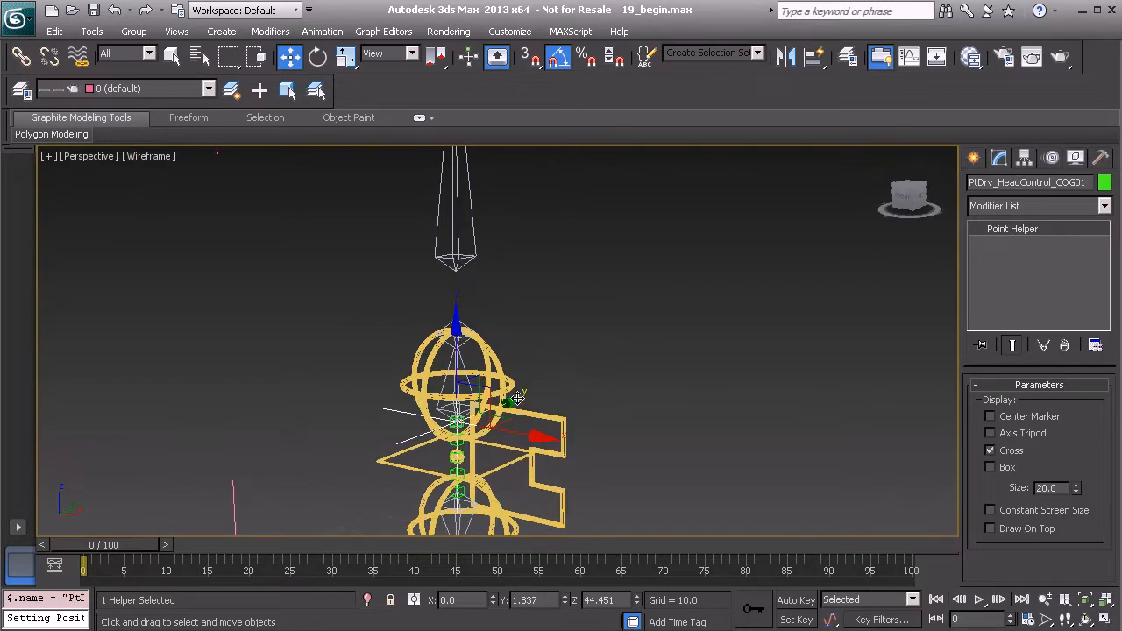
middle_click_drag(519, 382, 502, 369)
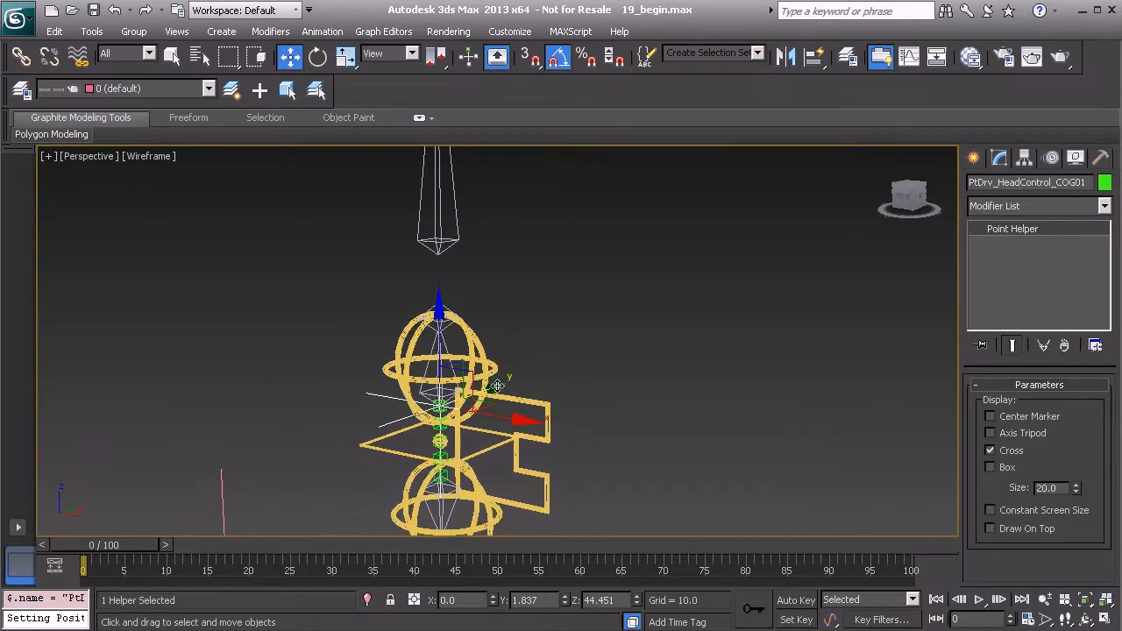
left_click(22, 89)
left_click(100, 250)
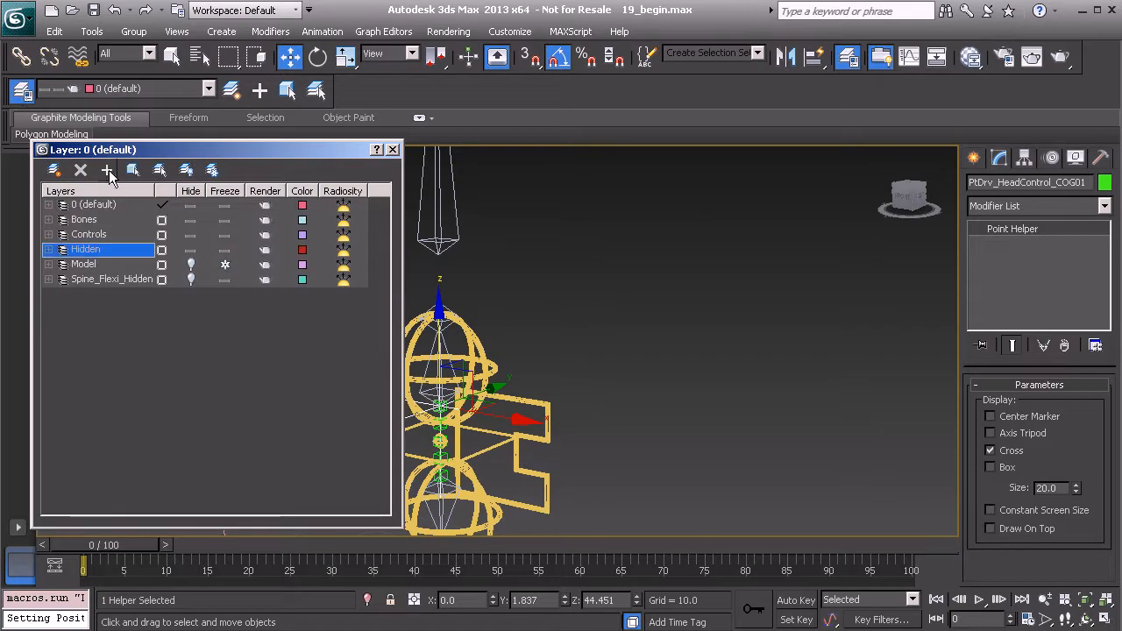
left_click(393, 151)
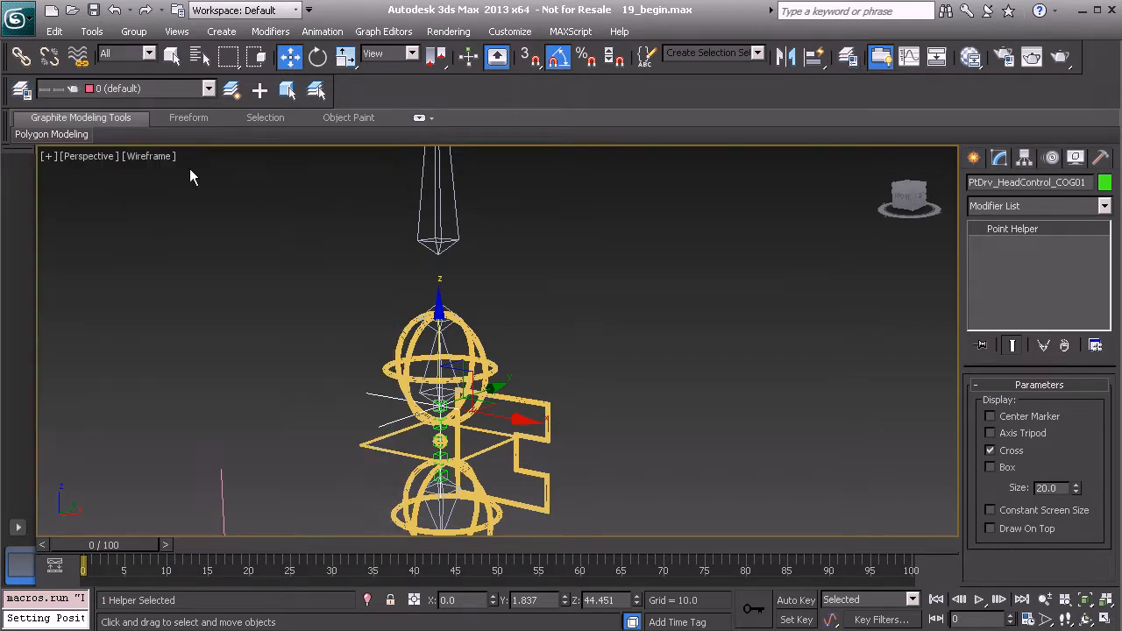
- Link the PtDrv_HeadControl_COG01 helper to the COG control Anim_COG01 as its parent
left_click(23, 59)
middle_click_drag(603, 383, 471, 357)
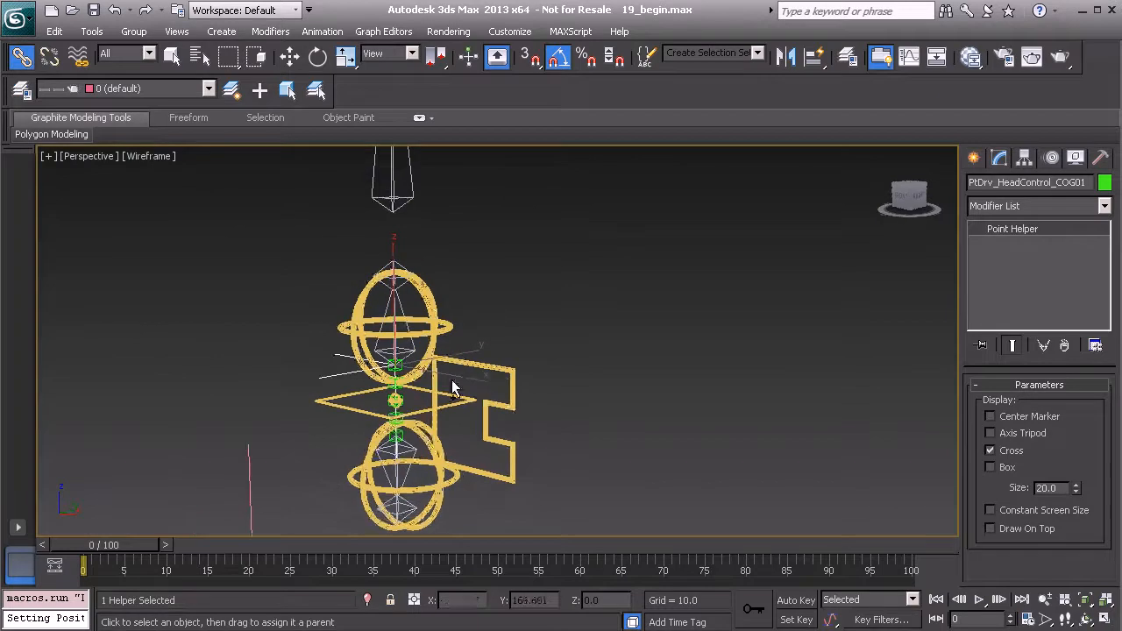
scroll(438, 372, "up", 1)
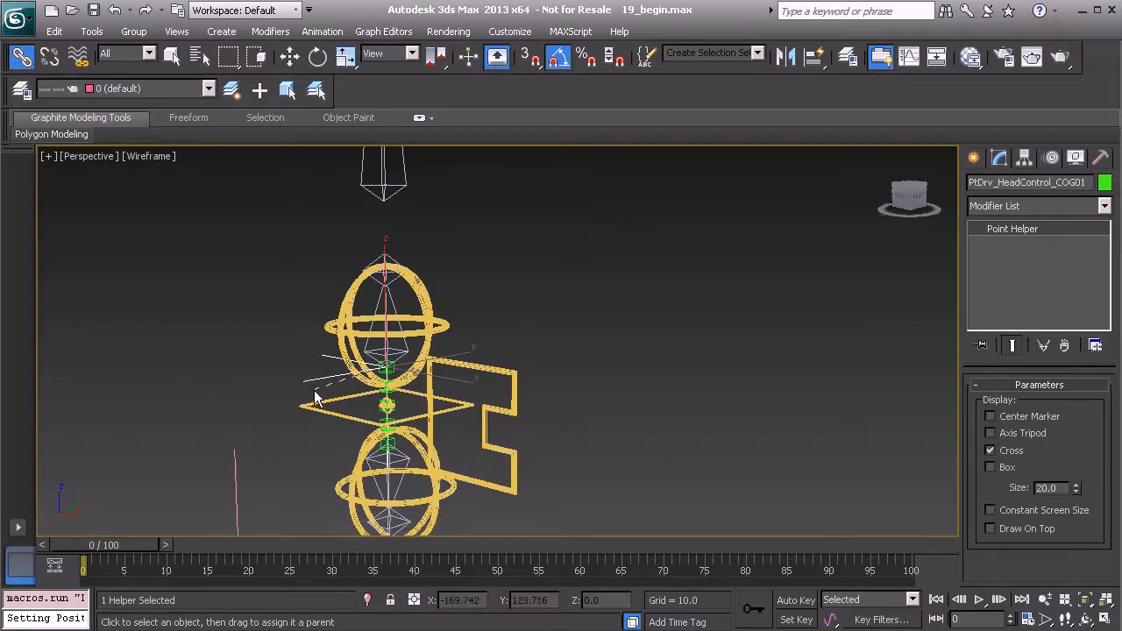
left_click_drag(449, 409, 516, 399)
- Examine the head control, the head bone and the linked point helper in relation to the spine controls
middle_click_drag(474, 369, 523, 454)
scroll(491, 366, "down", 2)
middle_click_drag(489, 378, 459, 431)
middle_click_drag(462, 372, 464, 401)
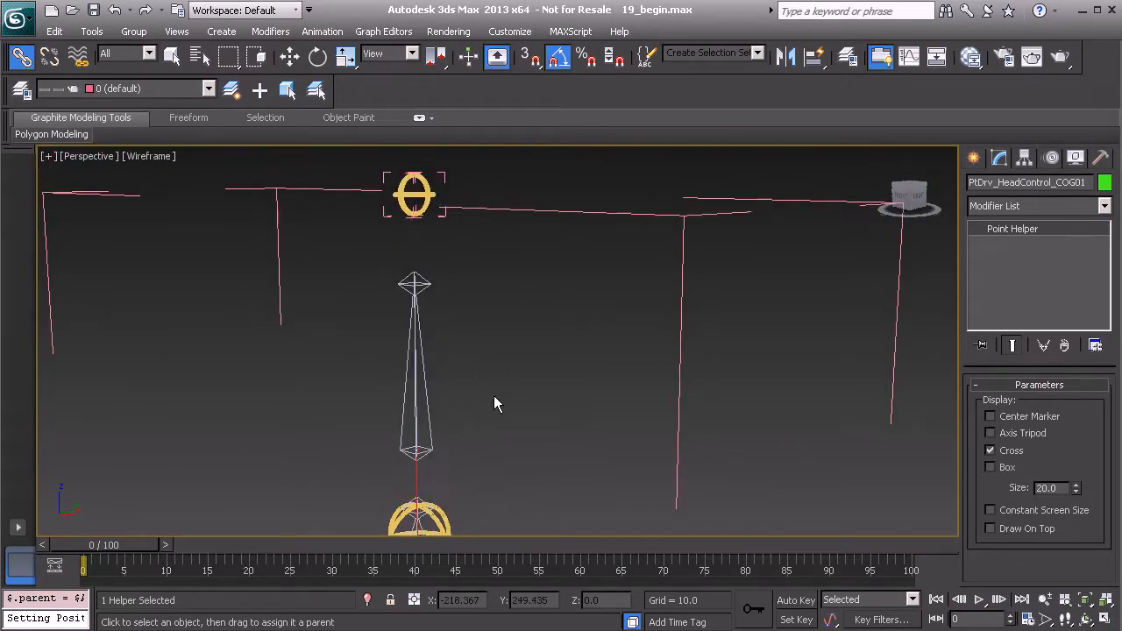
middle_click_drag(432, 400, 437, 320)
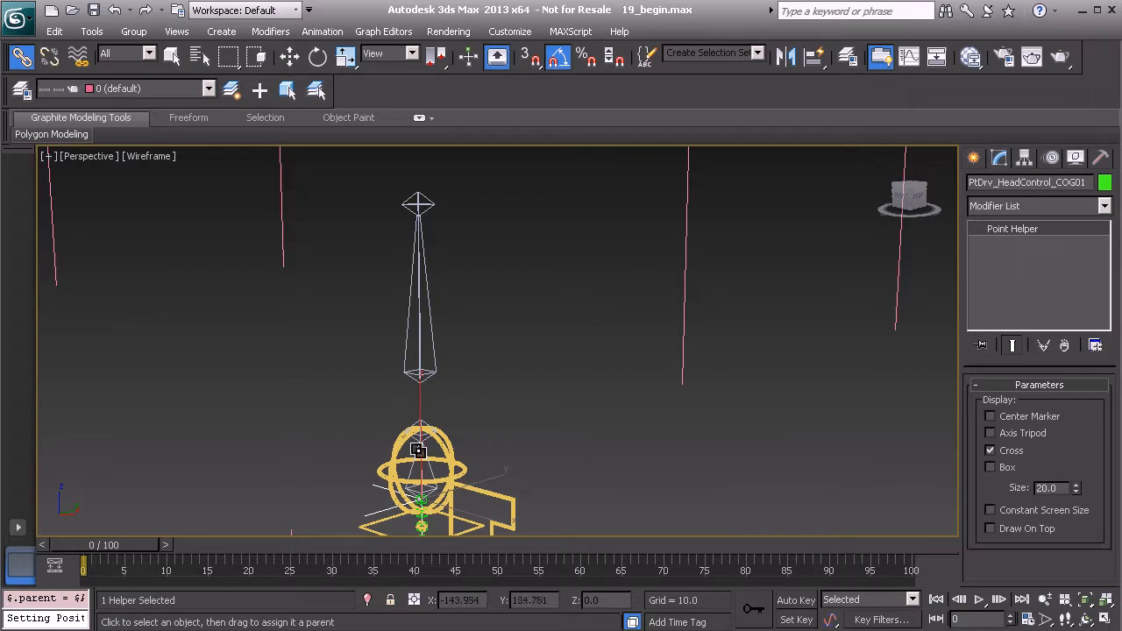
middle_click_drag(392, 444, 381, 350)
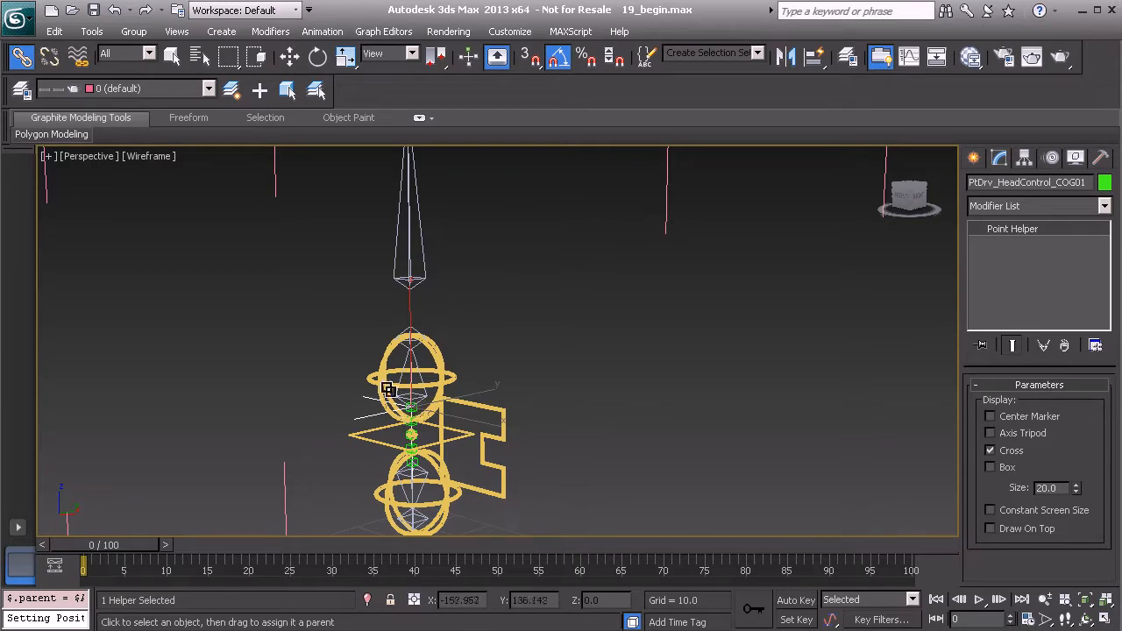
middle_click_drag(395, 401, 387, 472)
scroll(412, 395, "down", 3)
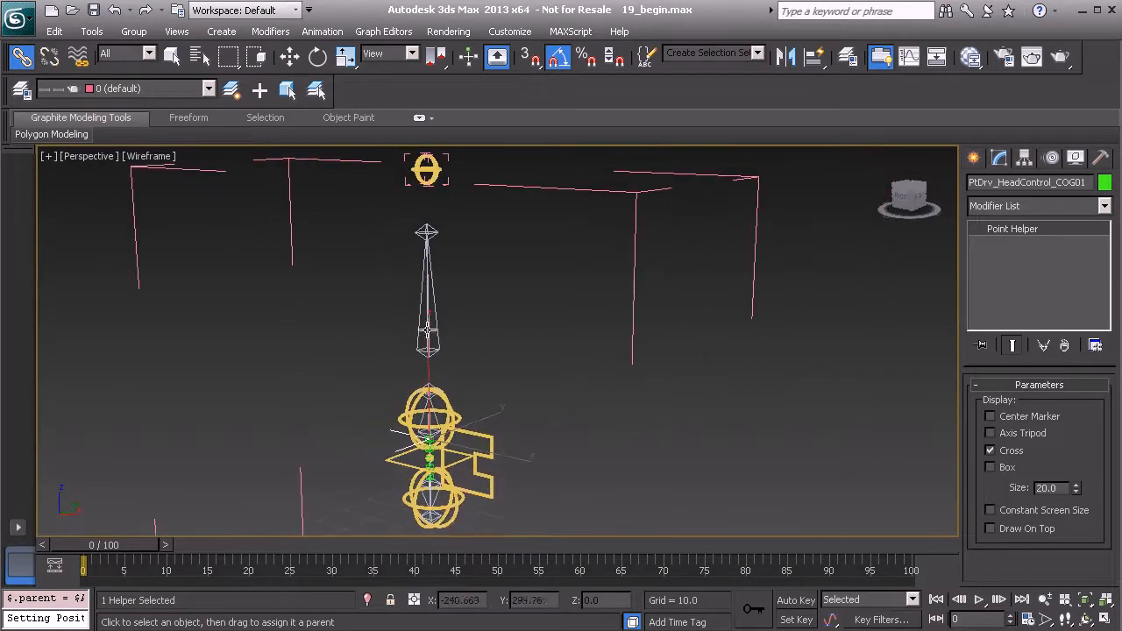
middle_click_drag(434, 384, 476, 383, "alt")
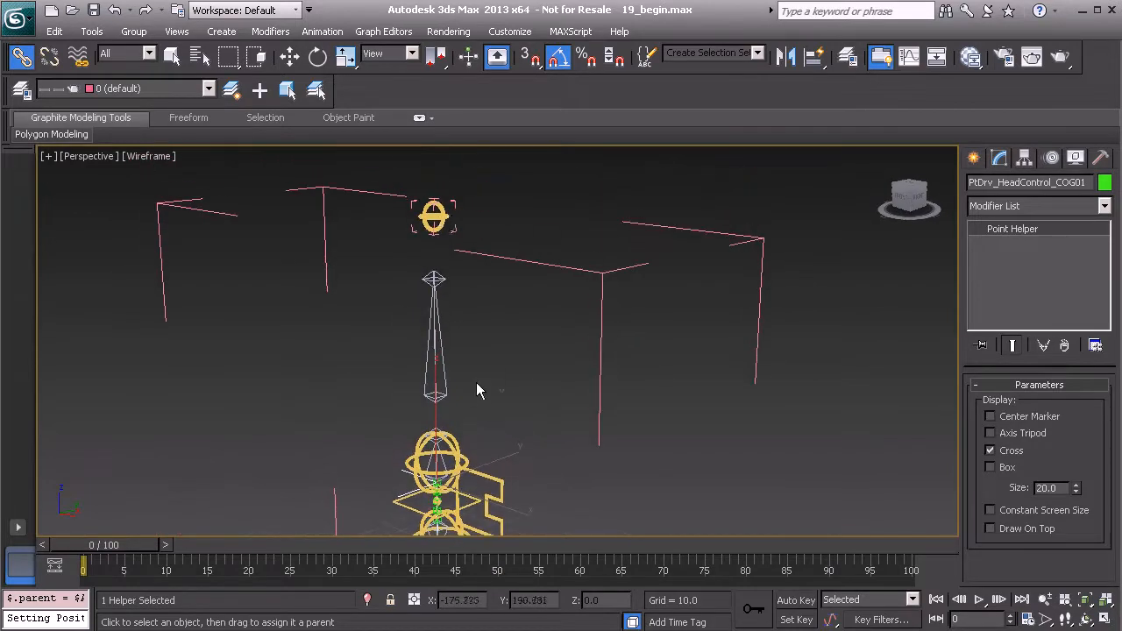
- Add an Attribute Holder modifier to the head control Anim_Head01
left_click(437, 216)
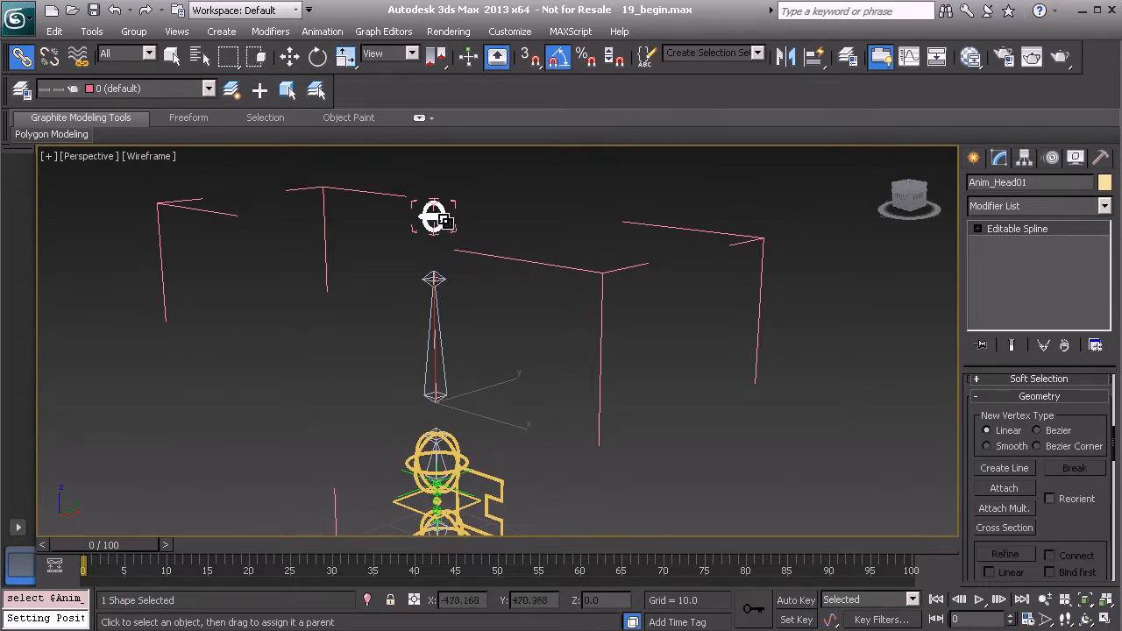
middle_click_drag(505, 344, 521, 340)
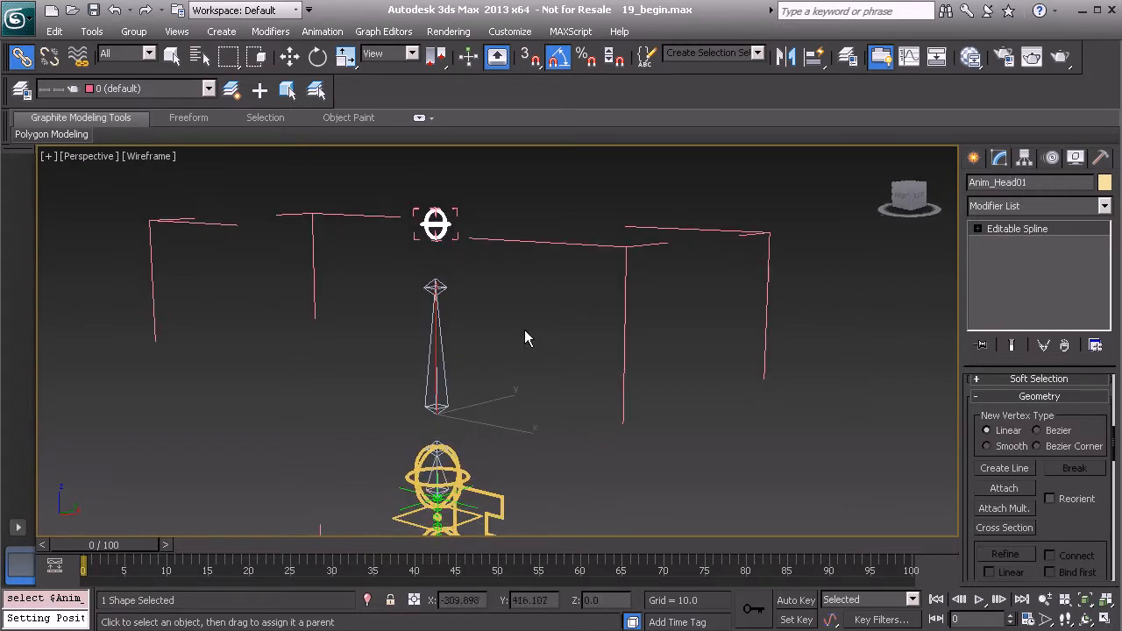
right_click(516, 298)
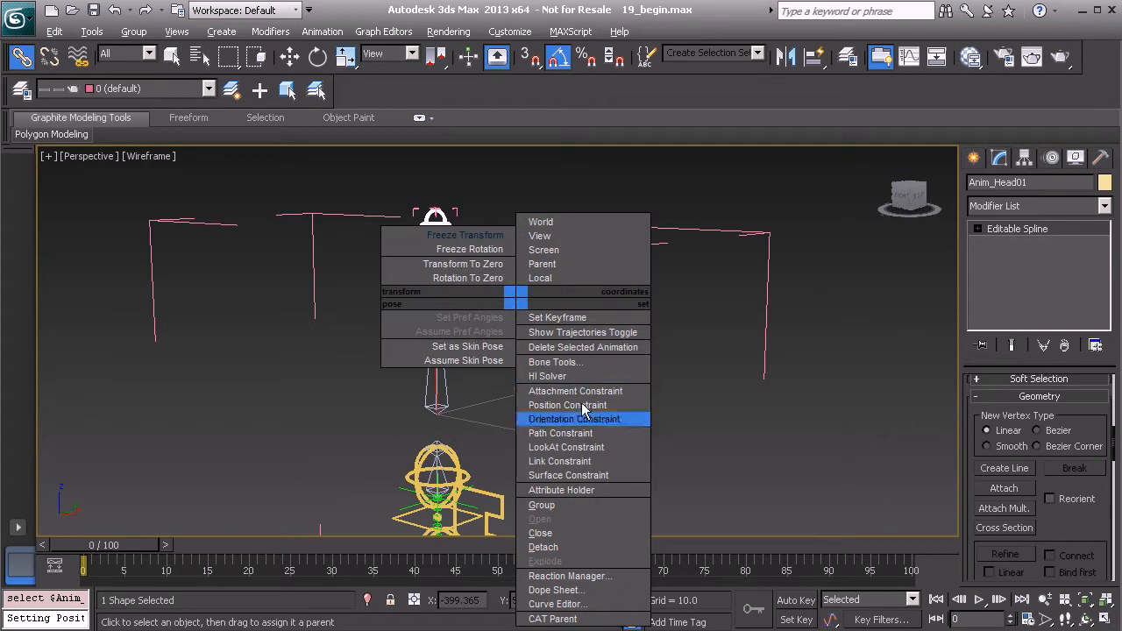
left_click(585, 490)
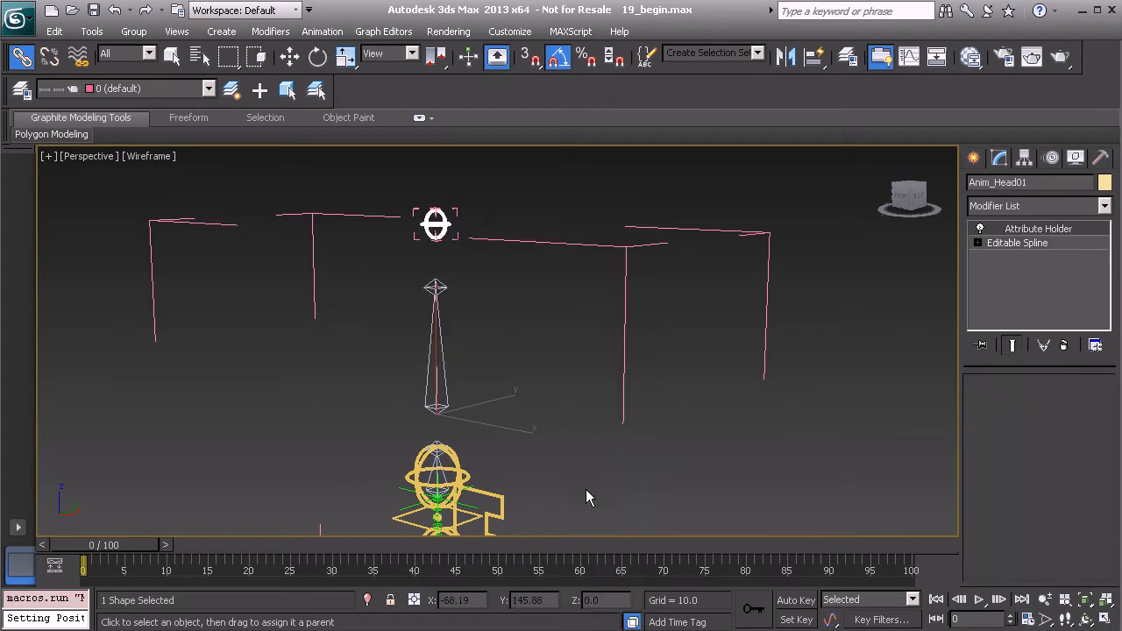
- Rename the Attribute Holder modifier on Anim_Head01 as Extra_Controls
right_click(1056, 235)
left_click(1055, 235)
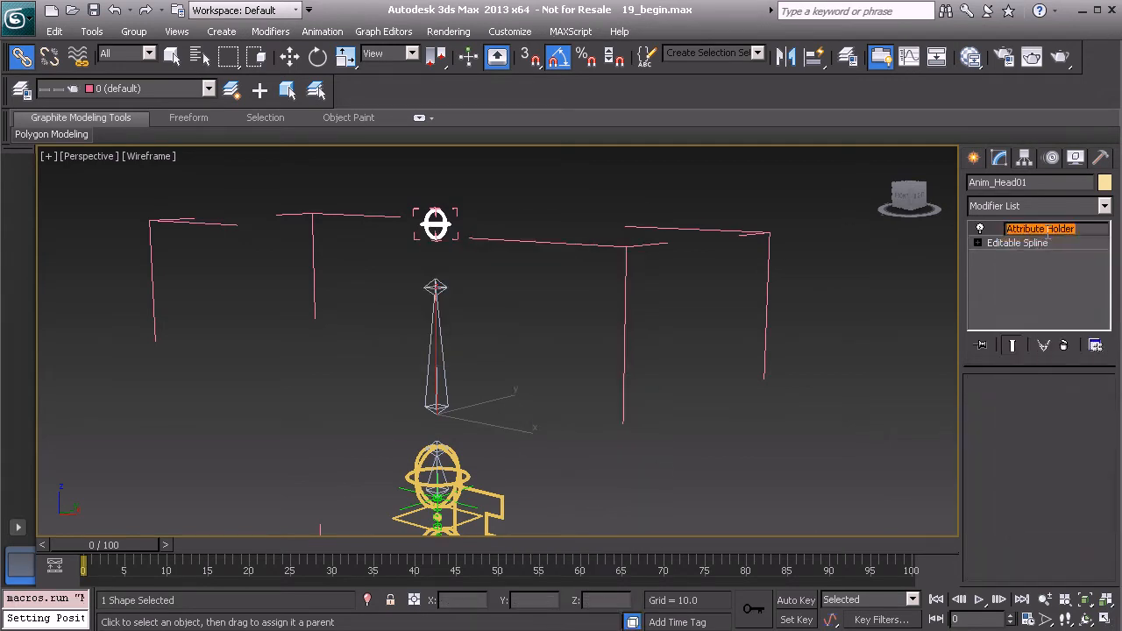
type("Extra_Controls")
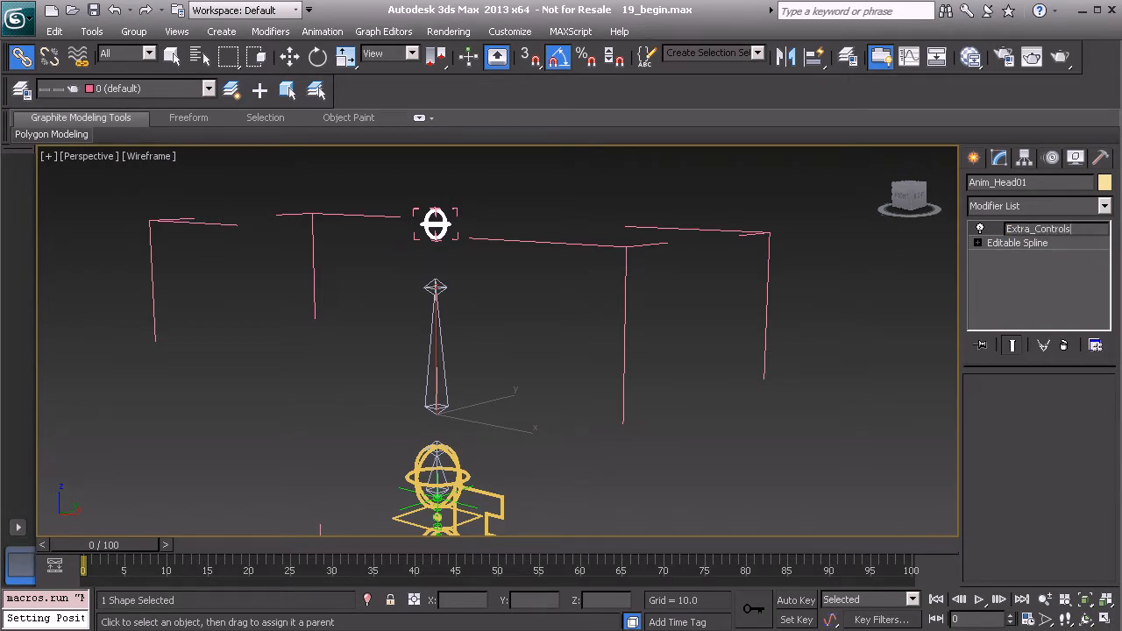
key("Return")
middle_click_drag(523, 265, 515, 255)
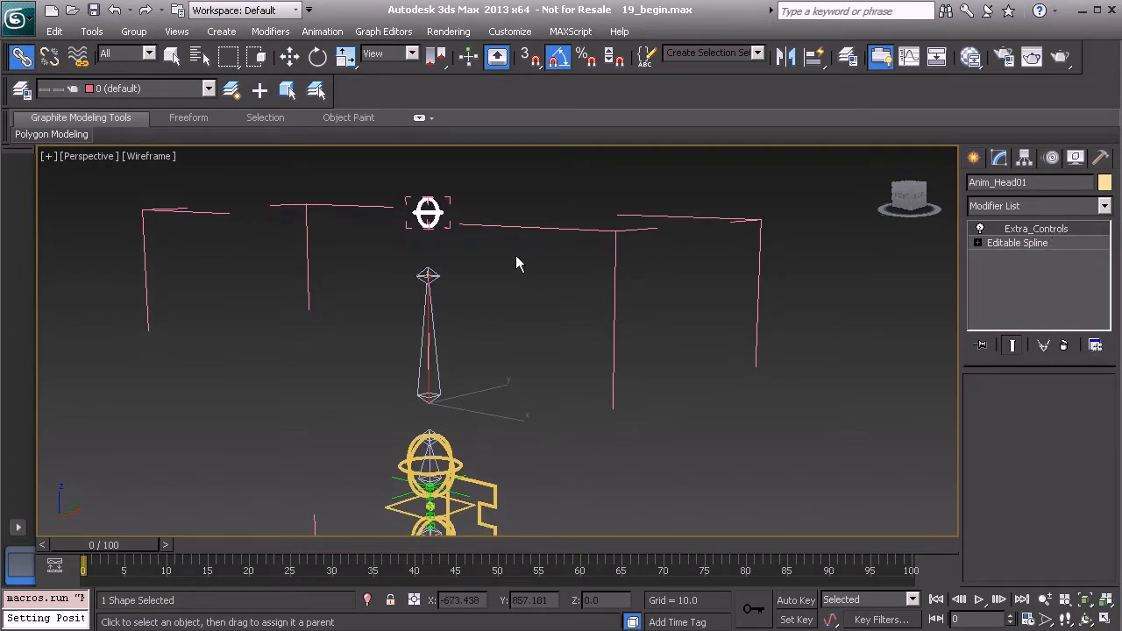
- Define a Boolean checkbox parameter named Follow_Chest for the Extra_Controls modifier of the head control
key("alt+1")
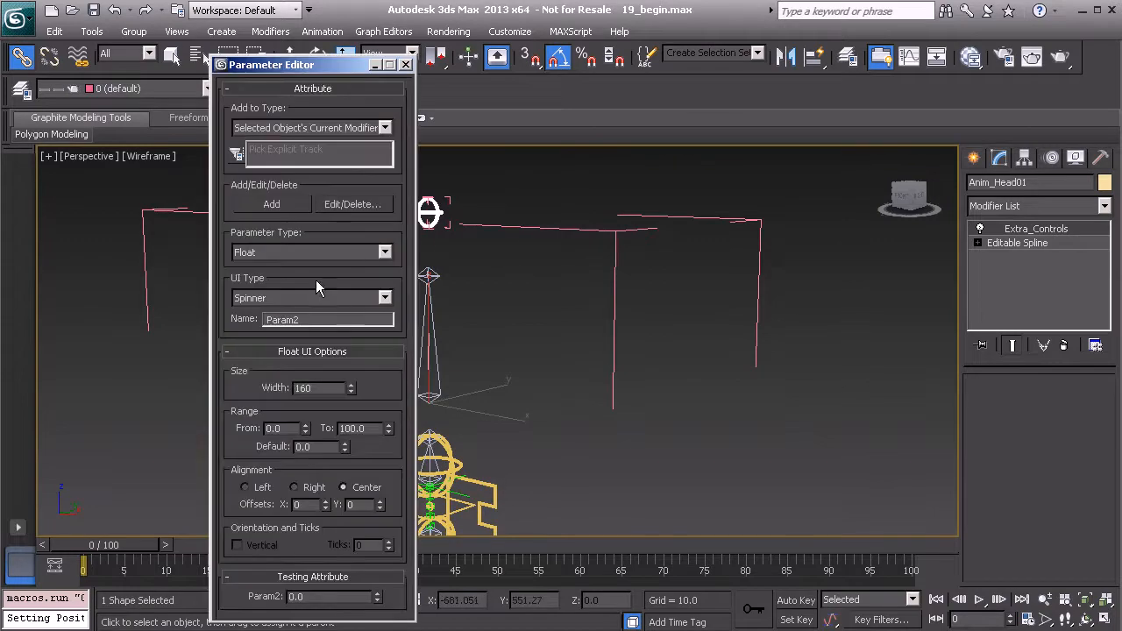
left_click(313, 254)
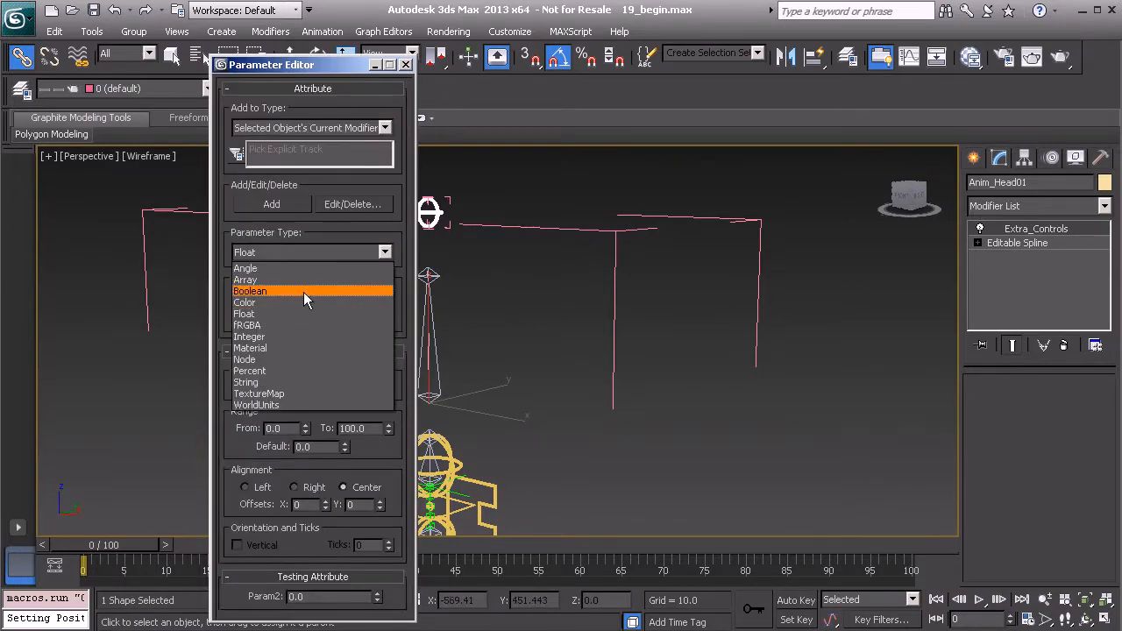
left_click(303, 291)
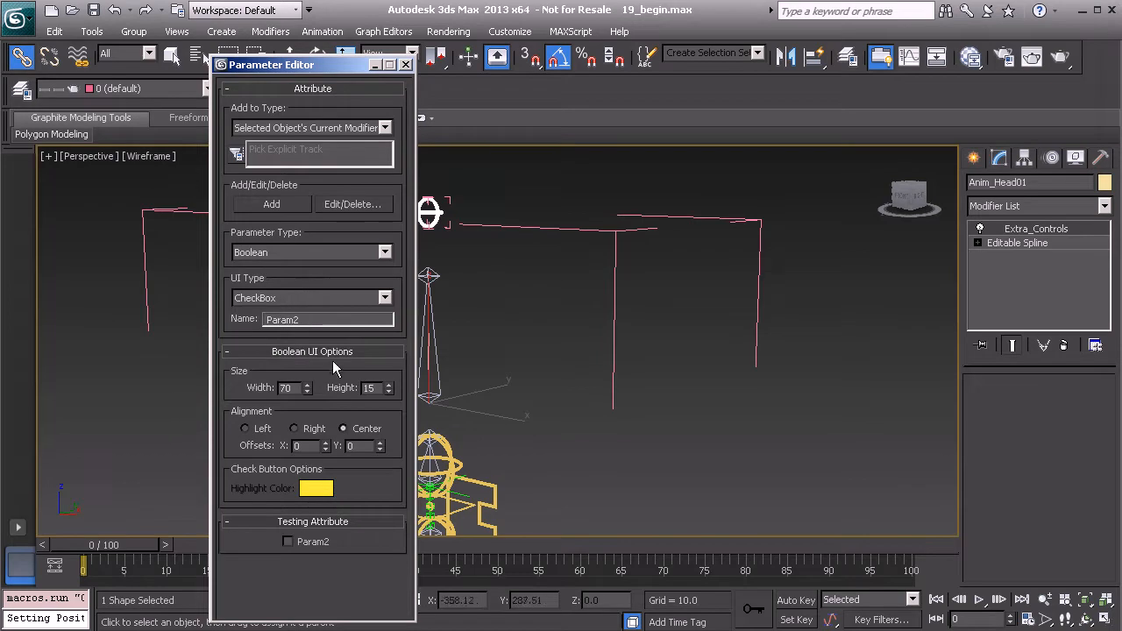
double_click(304, 319)
type("Follow_Chest")
key("Return")
- Set the Follow_Chest checkbox width to 100, add the attribute to the modifier and close the Parameter Editor
double_click(286, 387)
type("100")
key("Return")
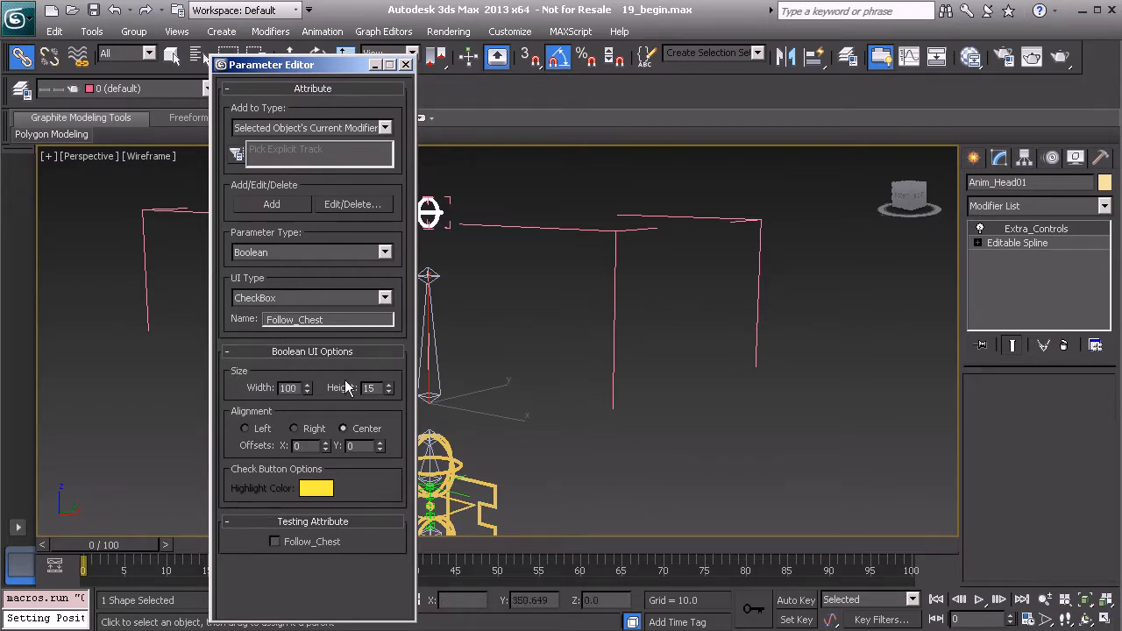
left_click(273, 205)
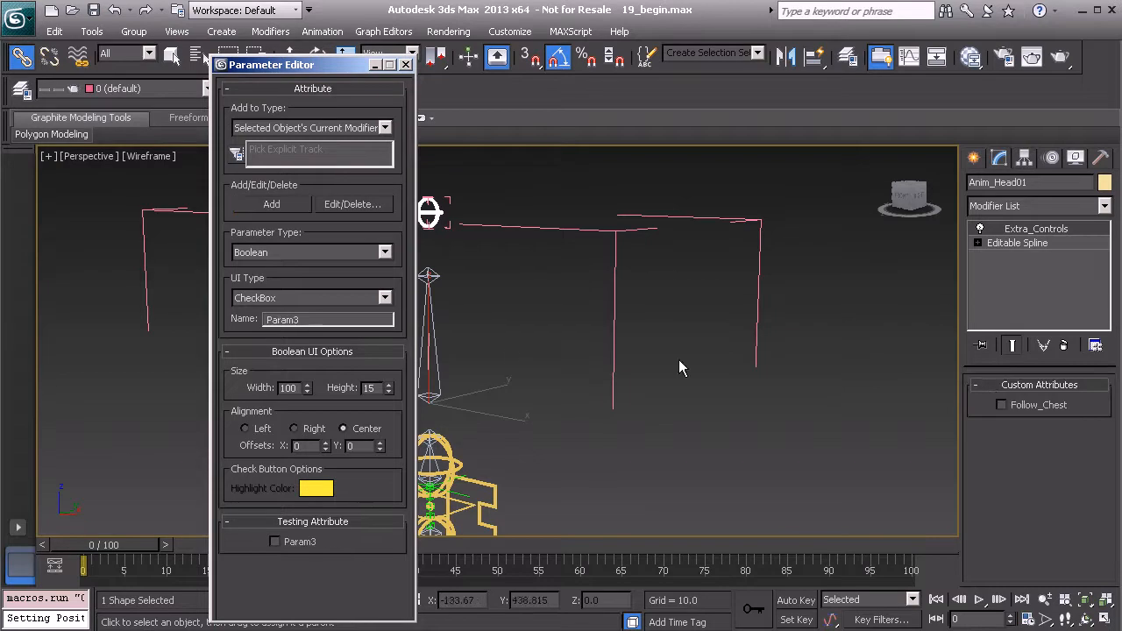
left_click(405, 65)
- Examine the head control and the head bone in relation to the chest control Anim_Chest01
middle_click_drag(468, 289, 451, 234, "alt")
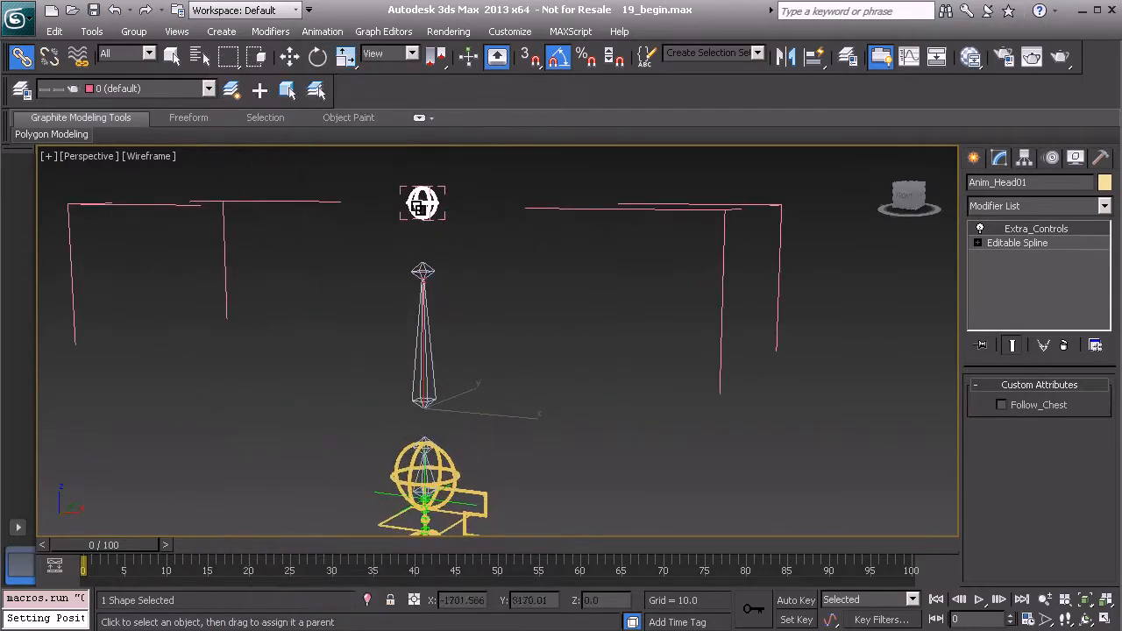
middle_click_drag(425, 285, 443, 306, "alt")
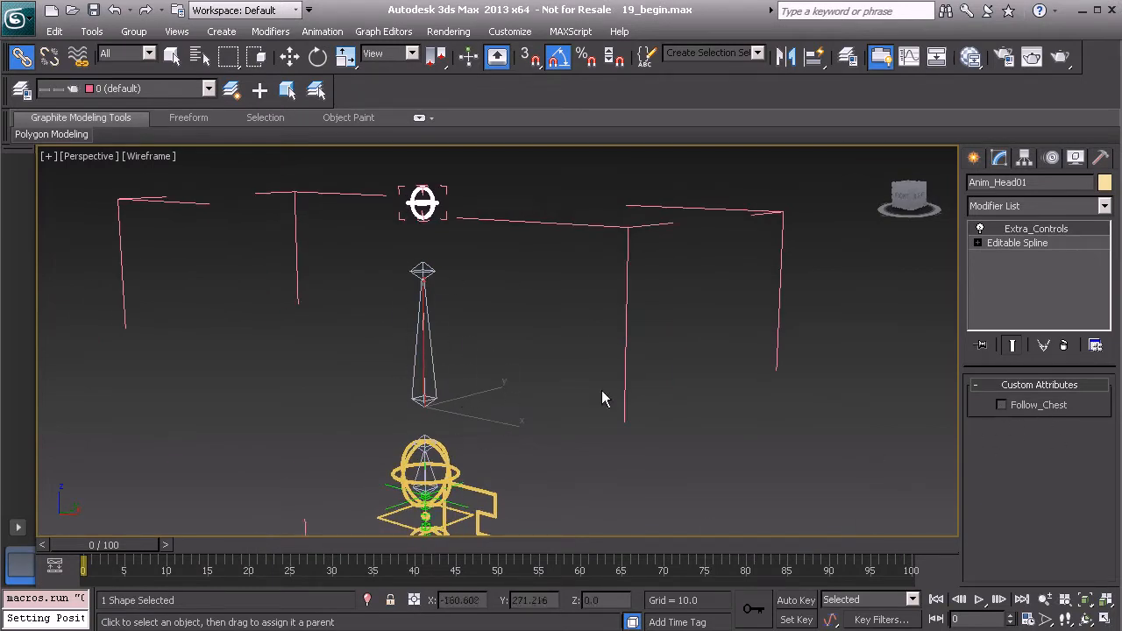
middle_click_drag(483, 483, 483, 437)
scroll(483, 437, "up", 2)
middle_click_drag(482, 307, 491, 350)
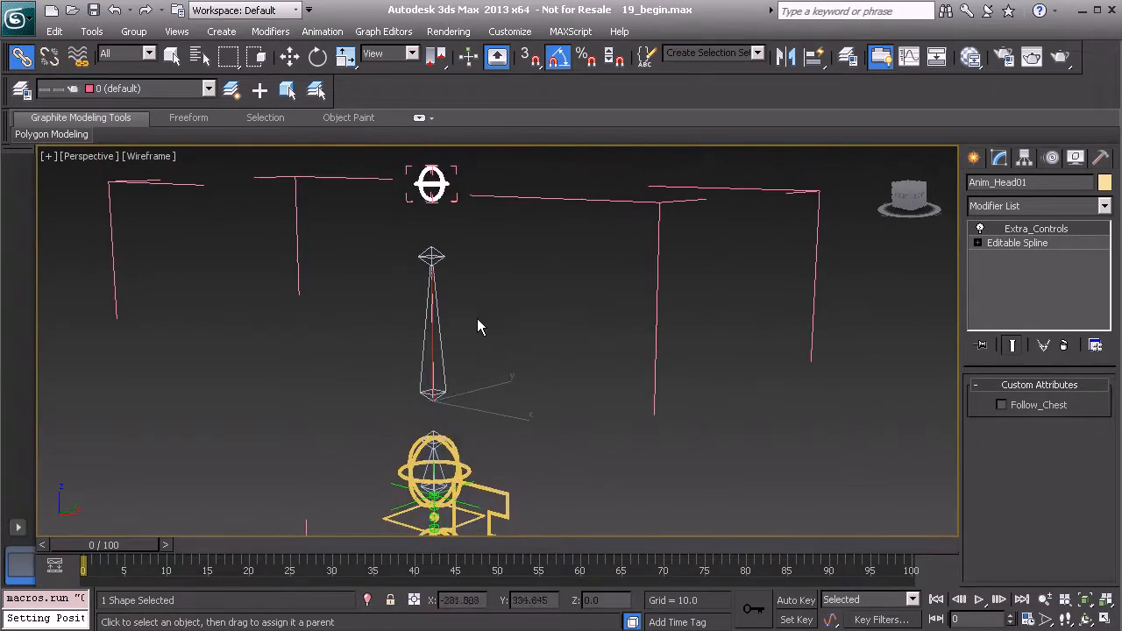
scroll(469, 359, "up", 2)
left_click(445, 457)
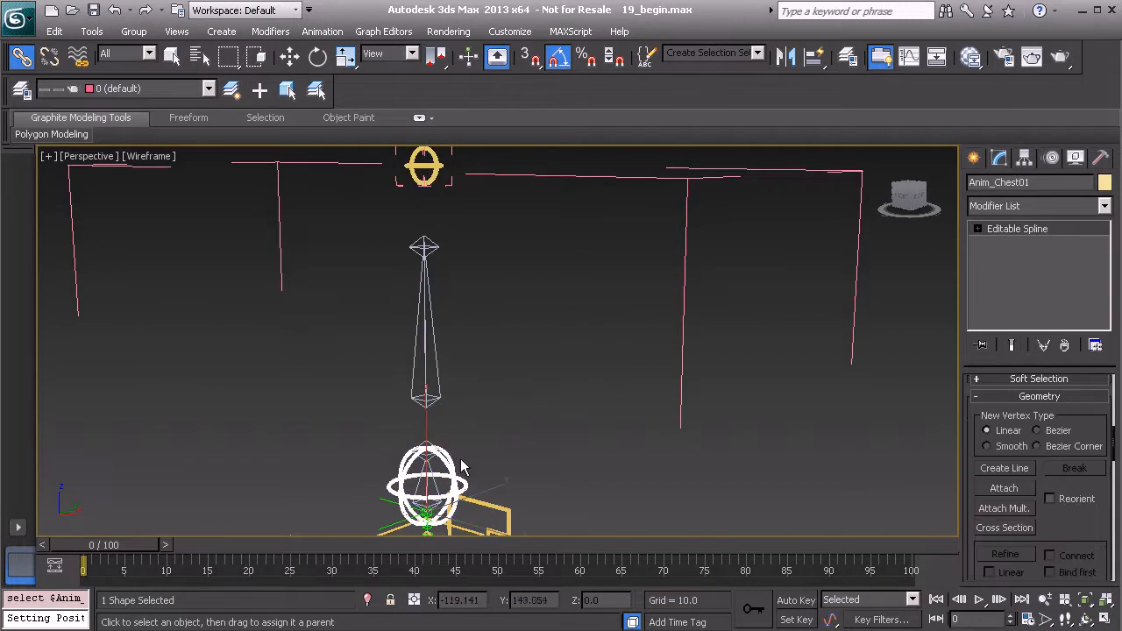
middle_click_drag(447, 446, 446, 411)
middle_click_drag(452, 206, 462, 250)
- Apply a Position Constraint to the head control's parent group HeadControl_GRP01 with the chest control Anim_Chest01 as target
left_click(449, 197)
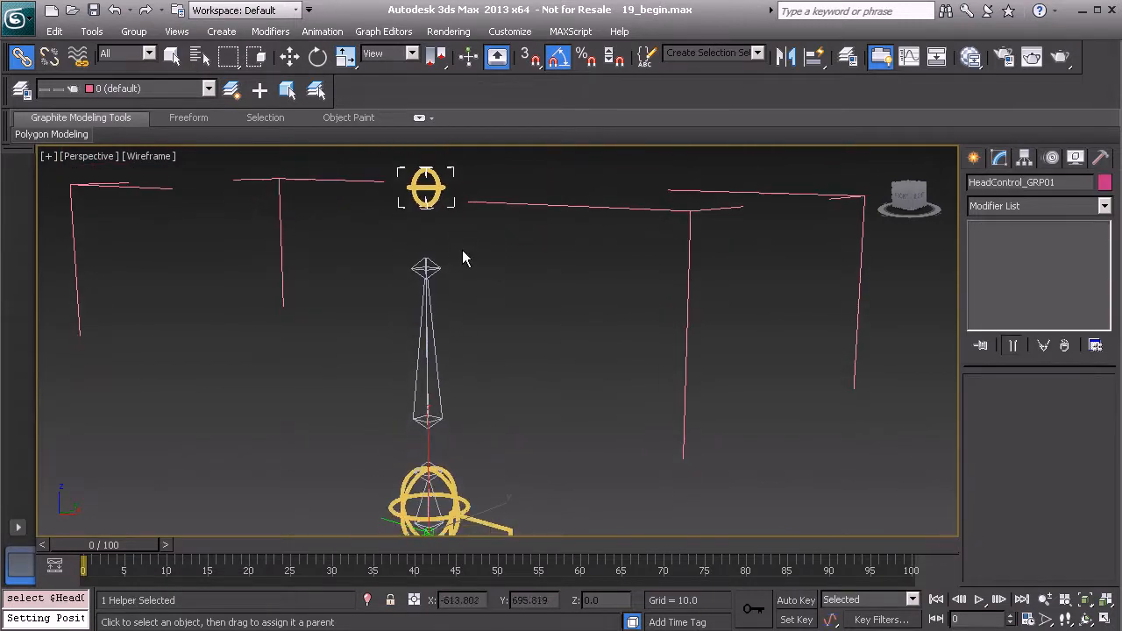
right_click(503, 272)
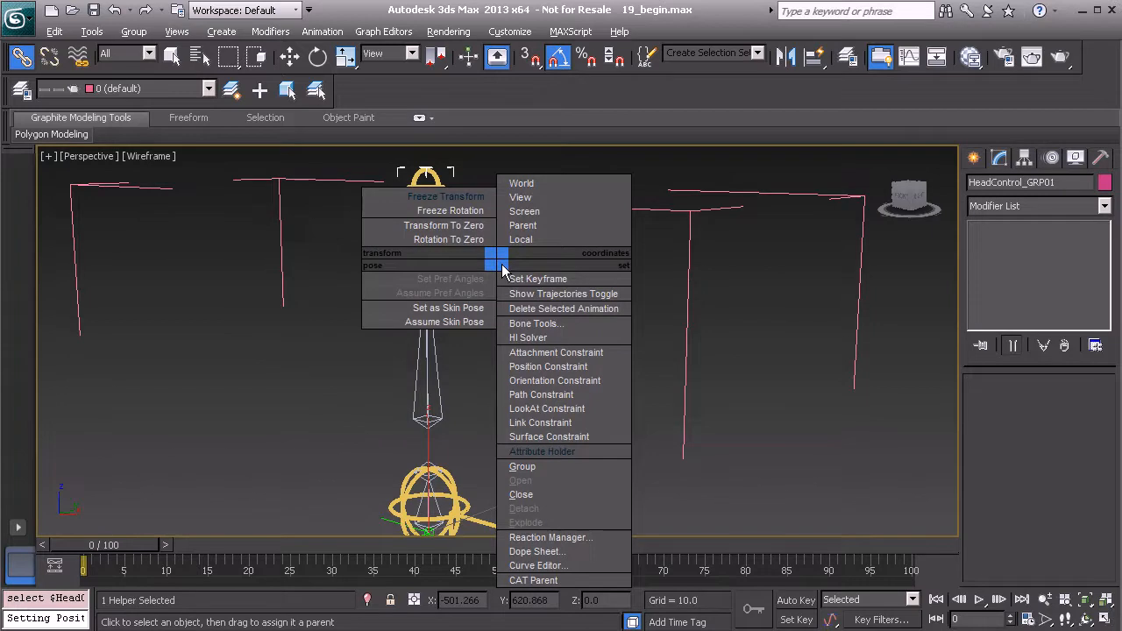
left_click(577, 364)
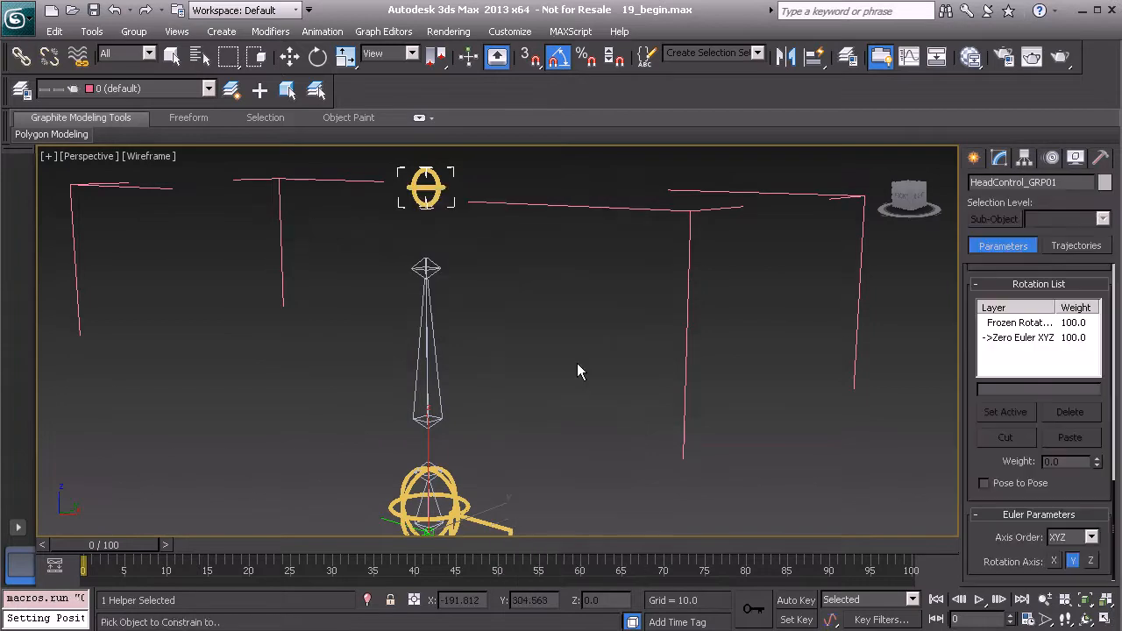
left_click(450, 476)
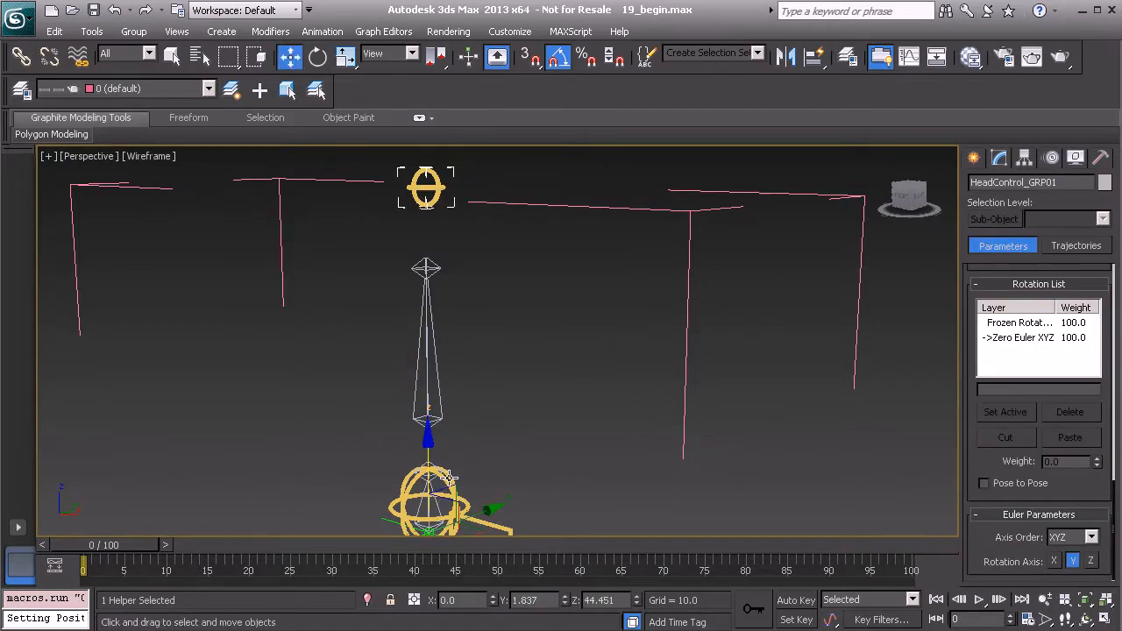
- Add a second Position Constraint target to HeadControl_GRP01, using the green COG-driven point helper
right_click(510, 300)
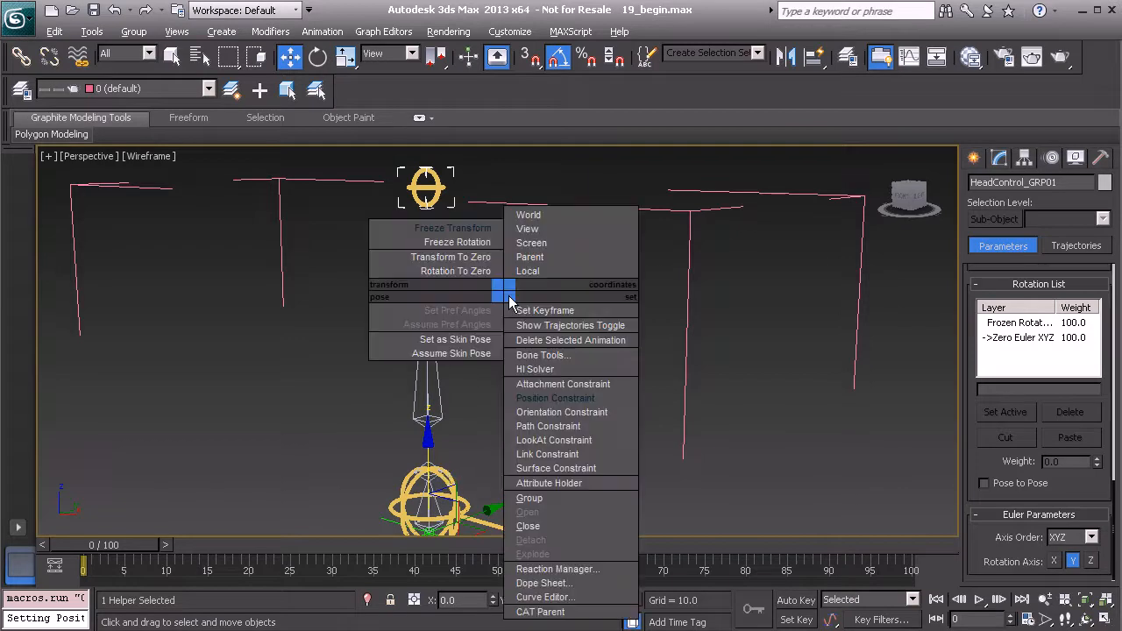
left_click(554, 398)
scroll(502, 445, "up", 1)
middle_click_drag(502, 445, 519, 306)
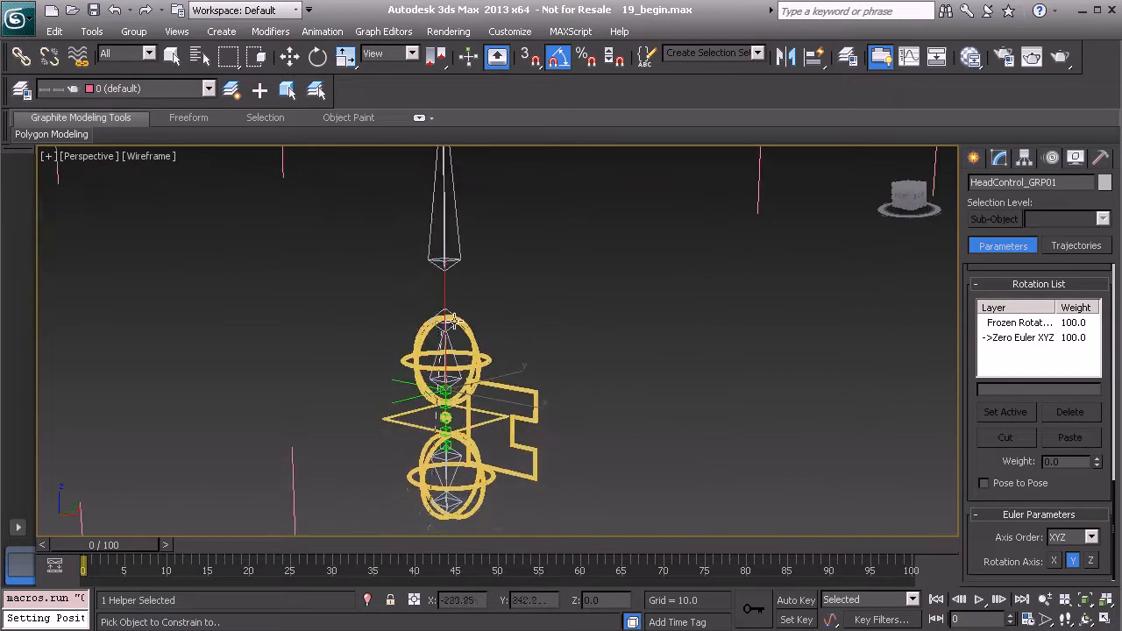
left_click(394, 403)
middle_click_drag(531, 263, 496, 305)
scroll(504, 316, "down", 1)
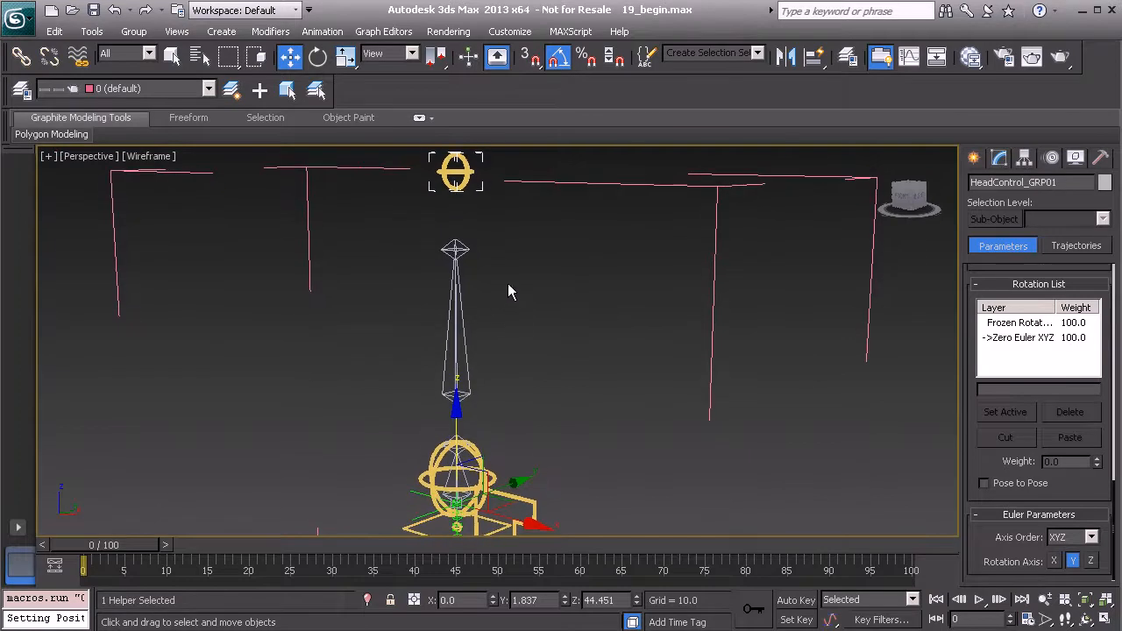
- Apply an Orientation Constraint to HeadControl_GRP01 with the chest control Anim_Chest01 as target
right_click(521, 248)
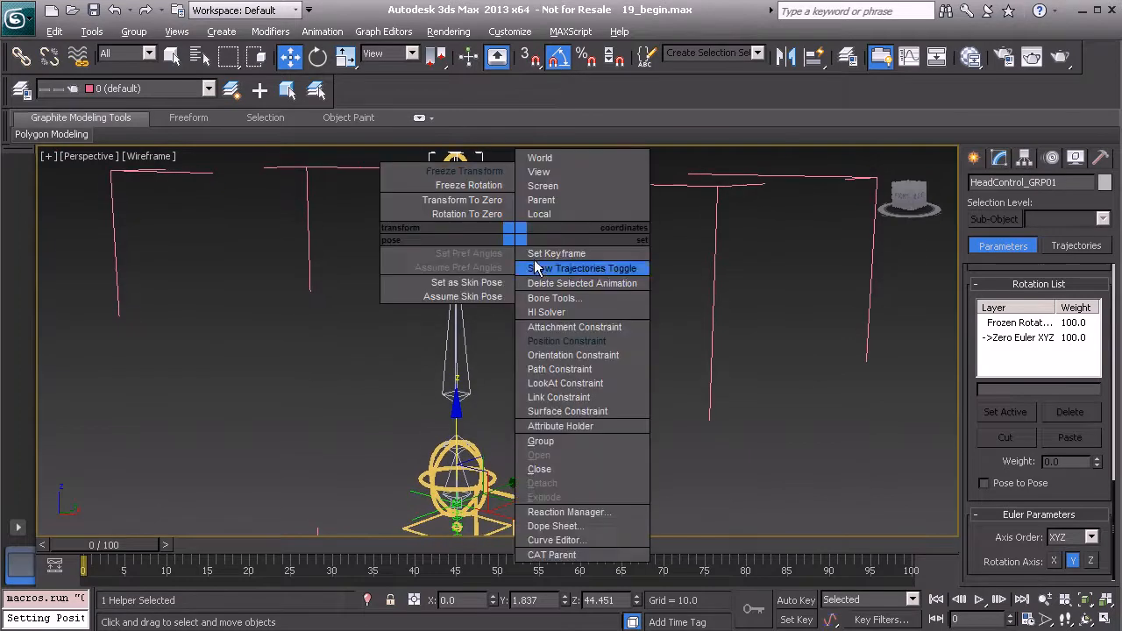
left_click(579, 352)
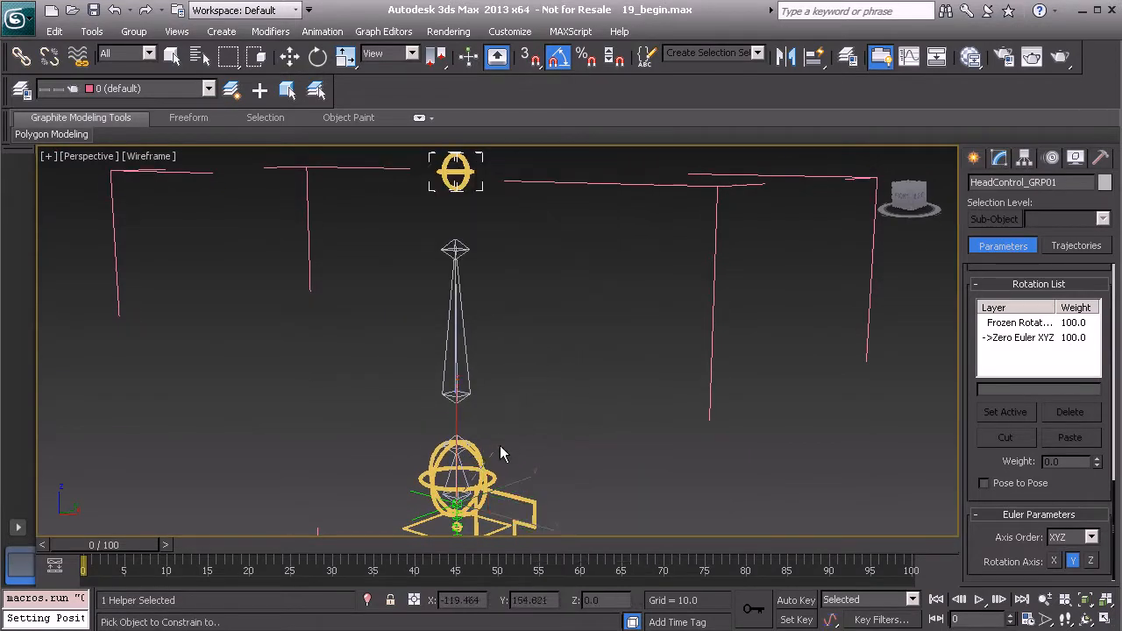
left_click(476, 455)
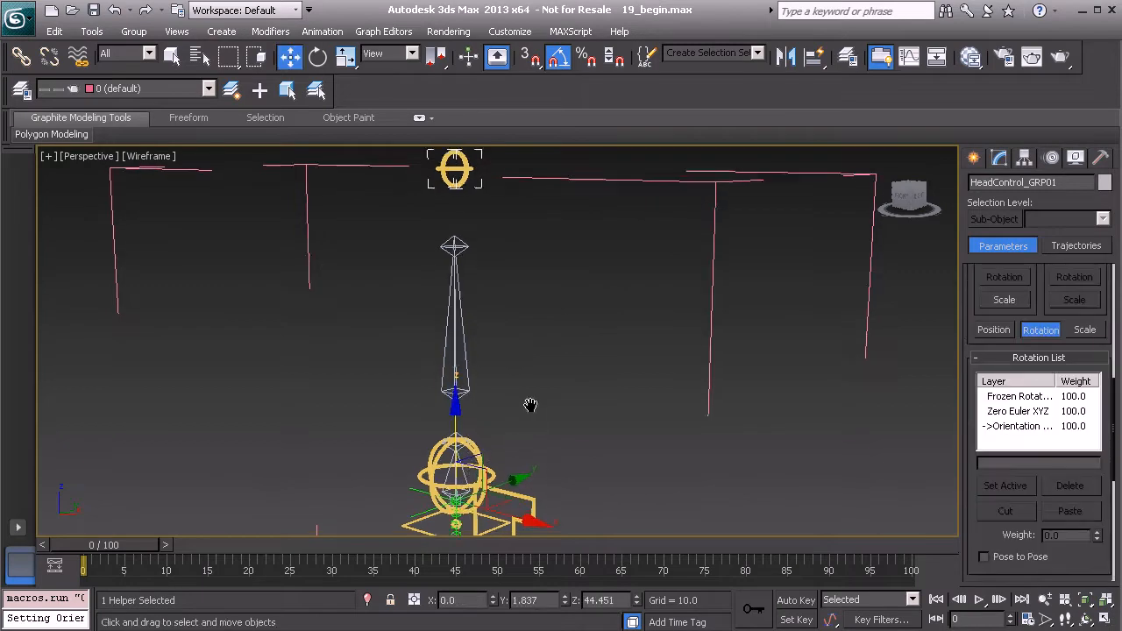
- Add the green COG-driven point helper as a second Orientation Constraint target of HeadControl_GRP01
right_click(516, 336)
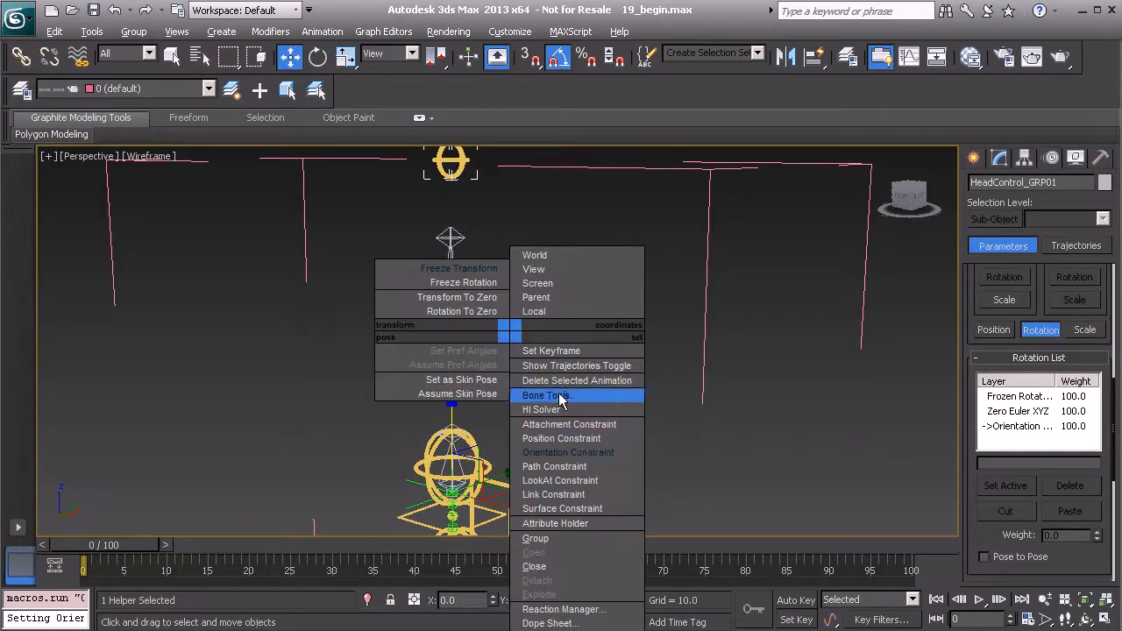
left_click(592, 454)
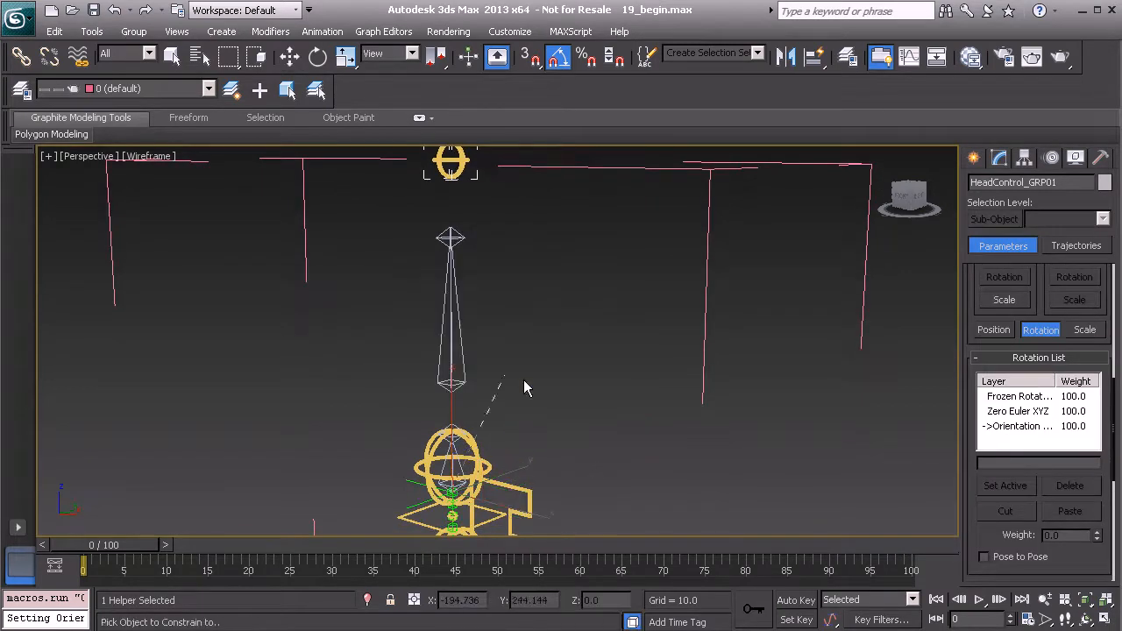
left_click(406, 480)
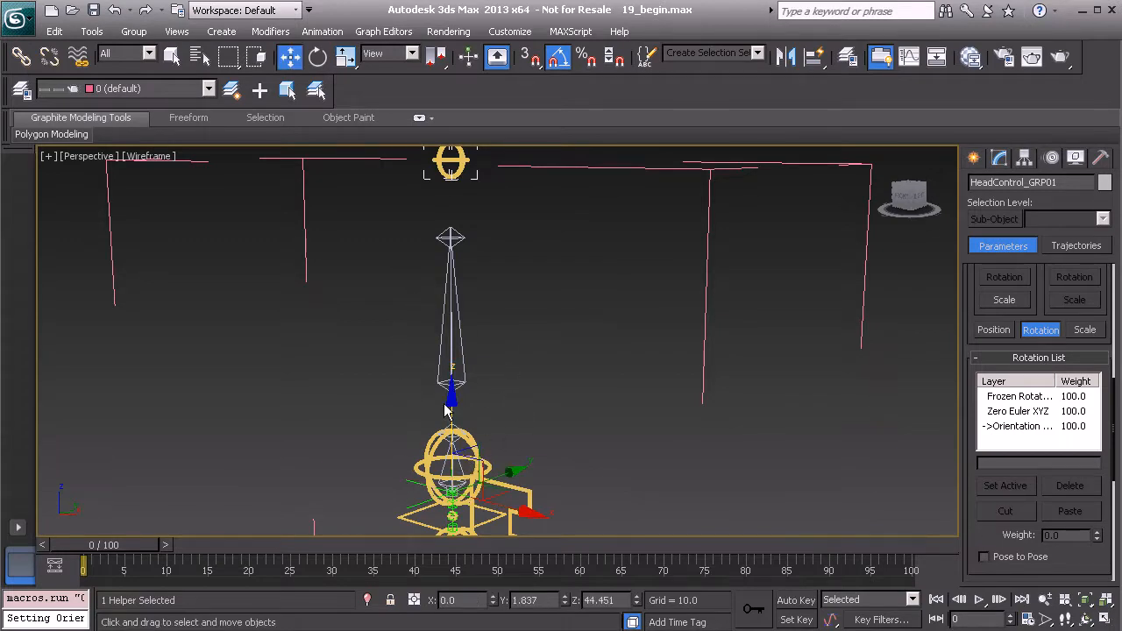
- Select the head control Anim_Head01 and choose the Follow_Chest attribute of Extra_Controls as the source for parameter wiring
middle_click_drag(545, 293, 470, 338, "alt")
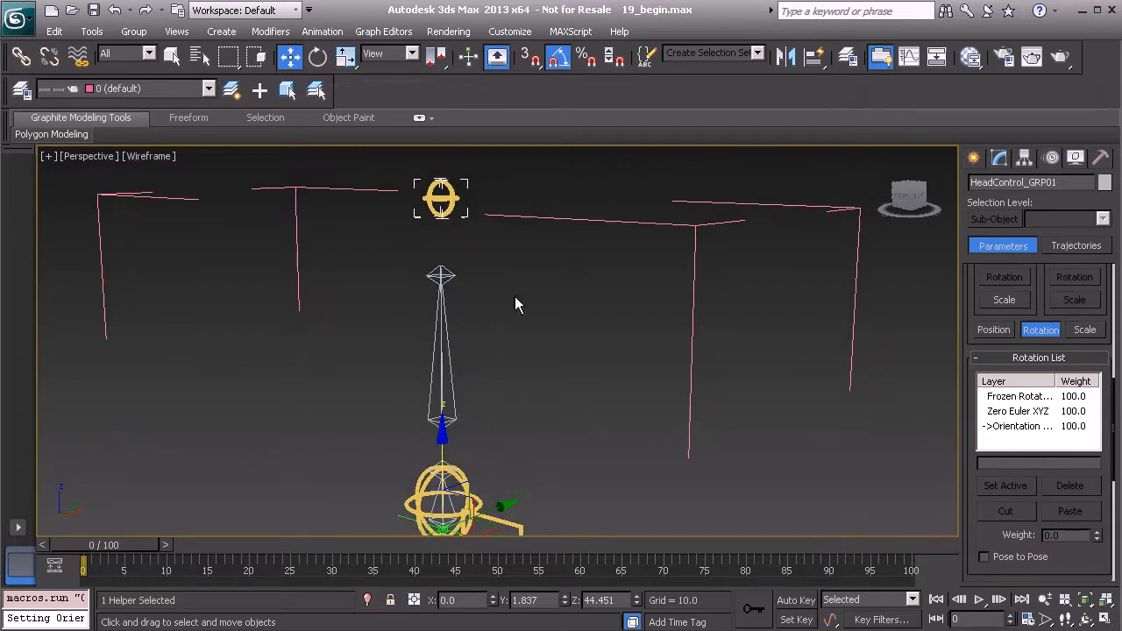
left_click(447, 197)
left_click(448, 197)
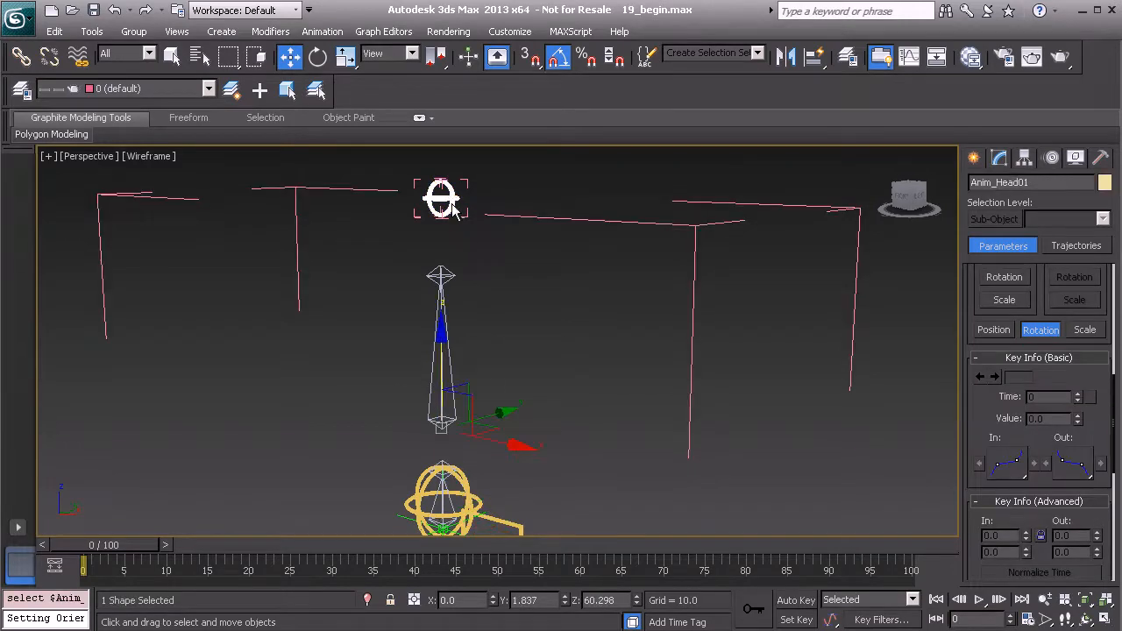
left_click(999, 158)
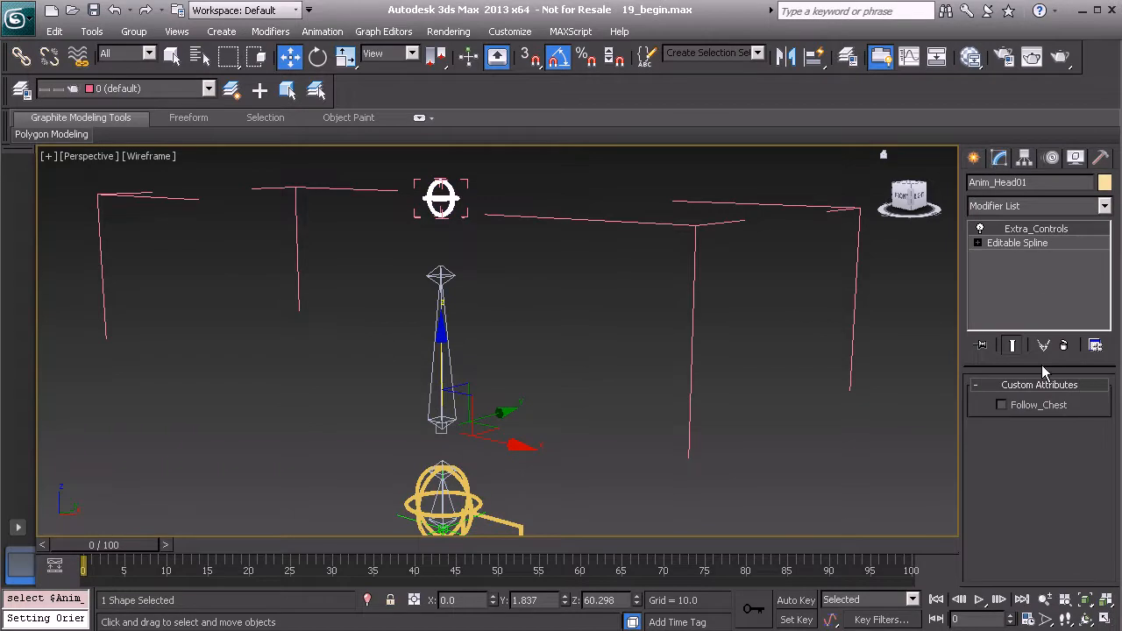
middle_click_drag(465, 282, 487, 274, "alt")
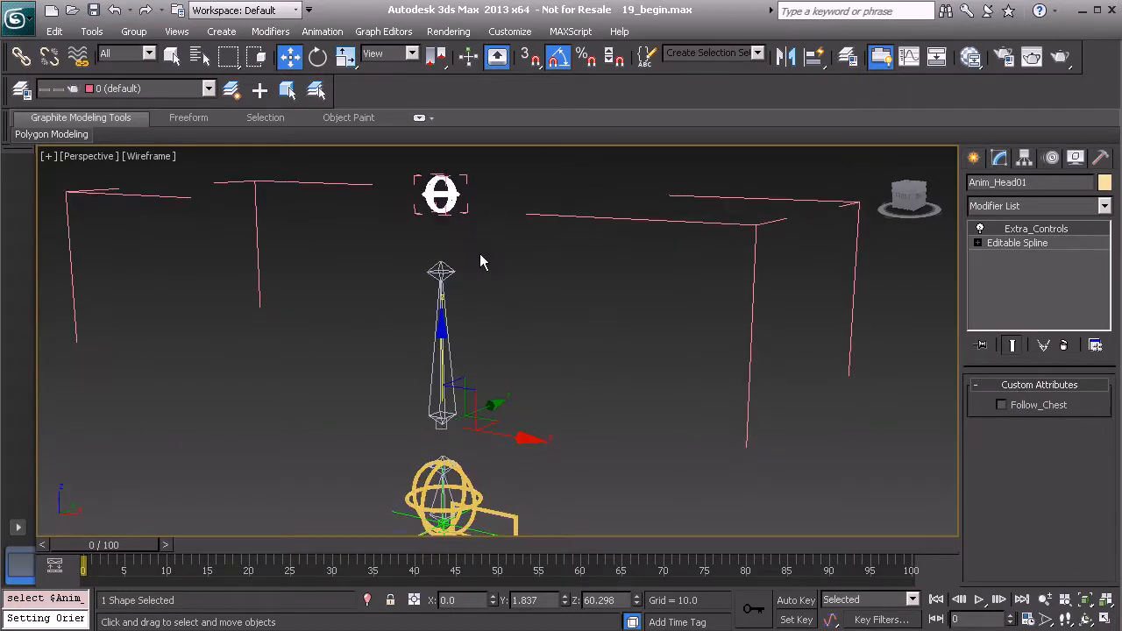
right_click(480, 260)
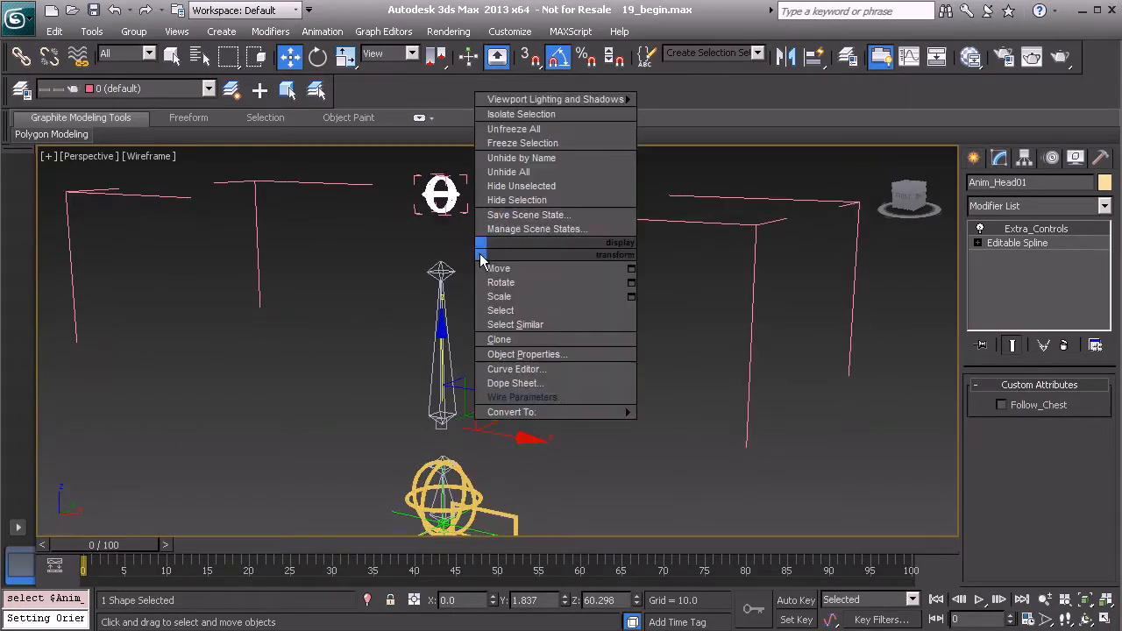
left_click(550, 396)
mouse_move(461, 448)
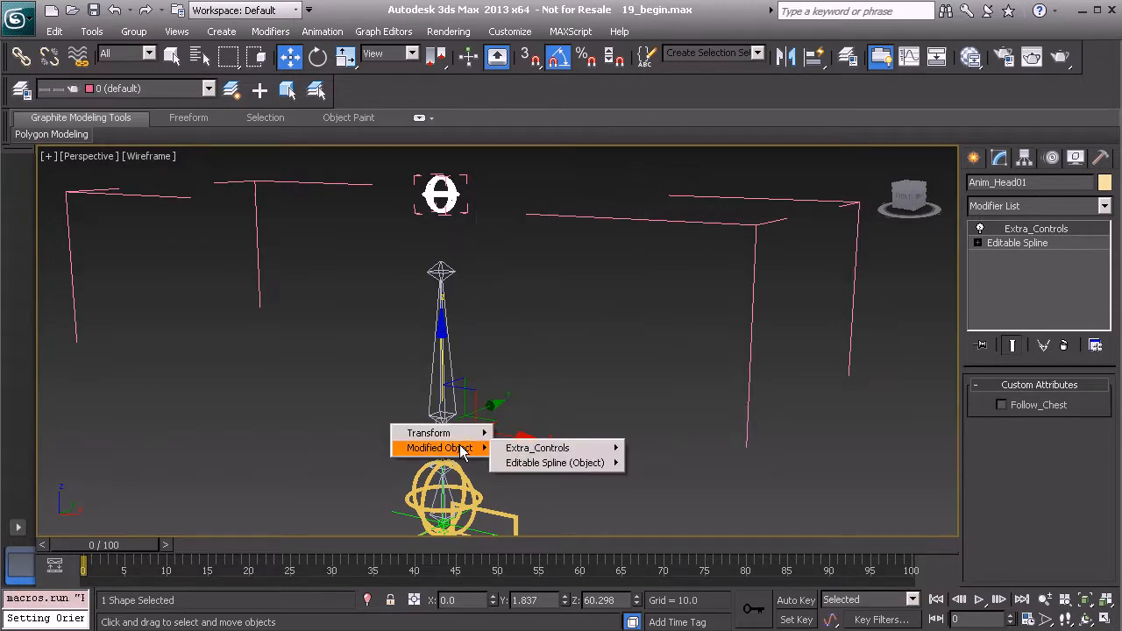
mouse_move(537, 448)
mouse_move(694, 451)
left_click(772, 448)
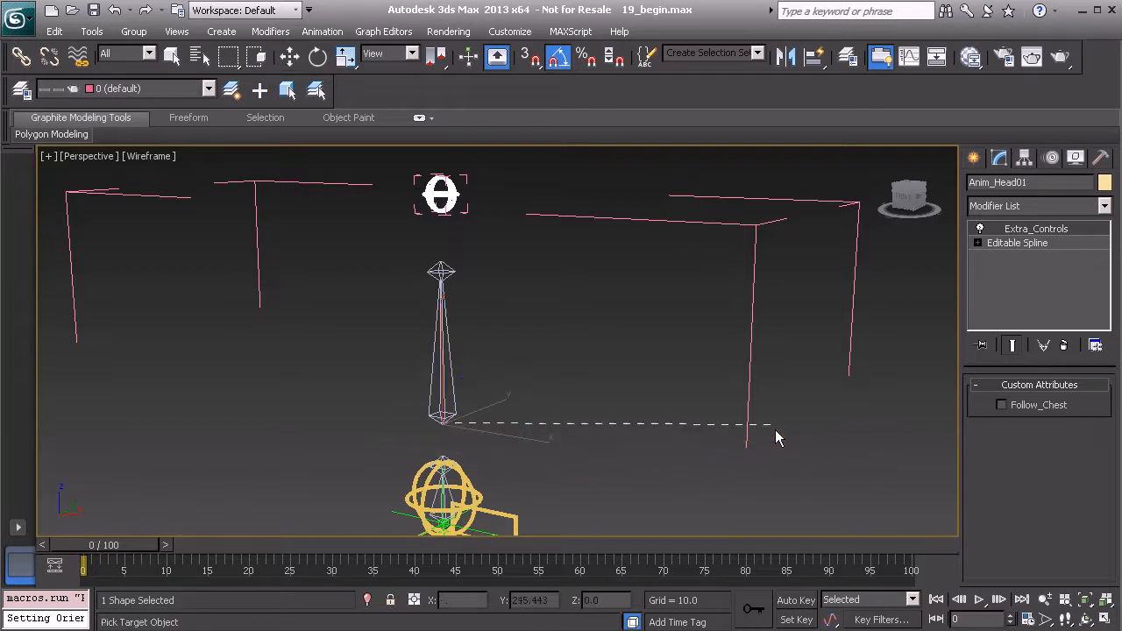
- Wire Follow_Chest one-way to Position Weight 0 of the Position Constraint on HeadControl_GRP01
left_click(467, 186)
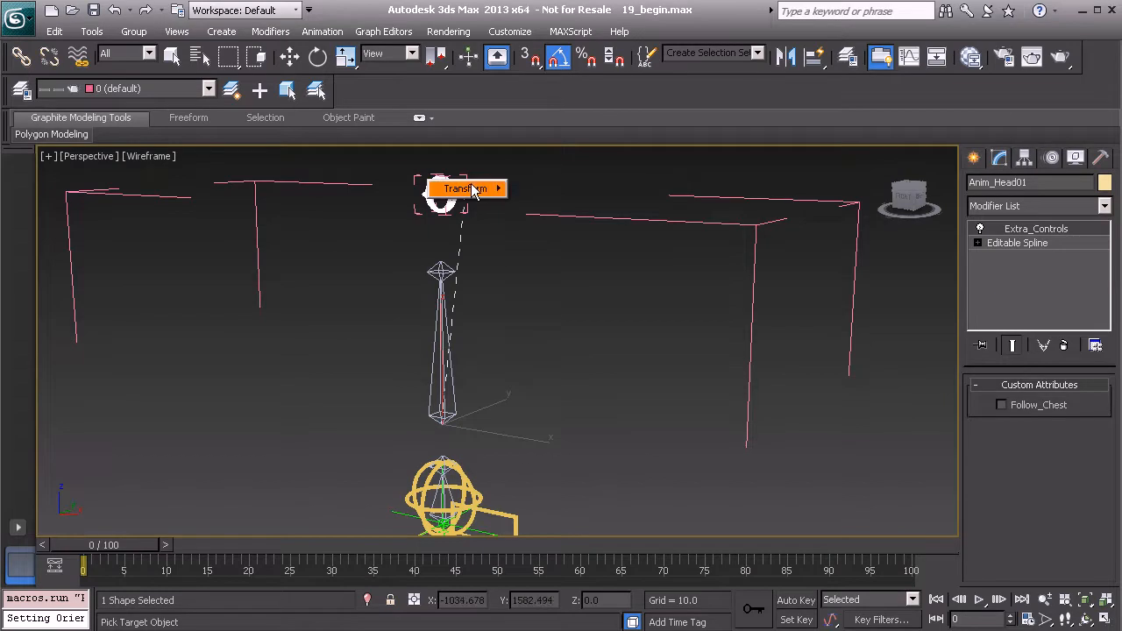
mouse_move(473, 189)
mouse_move(513, 195)
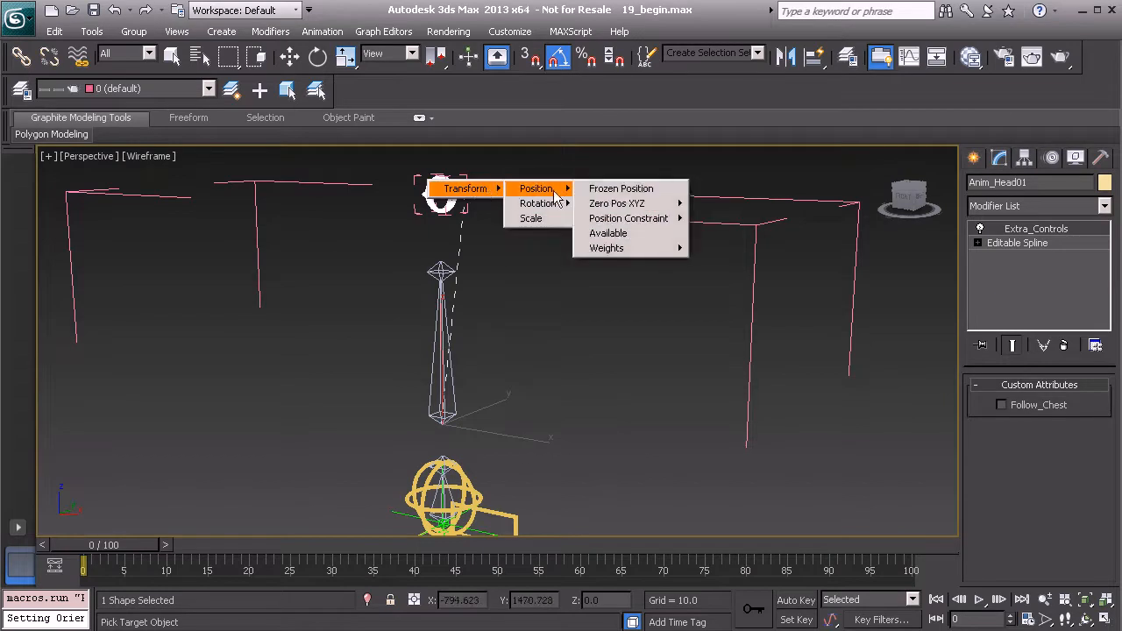
mouse_move(609, 219)
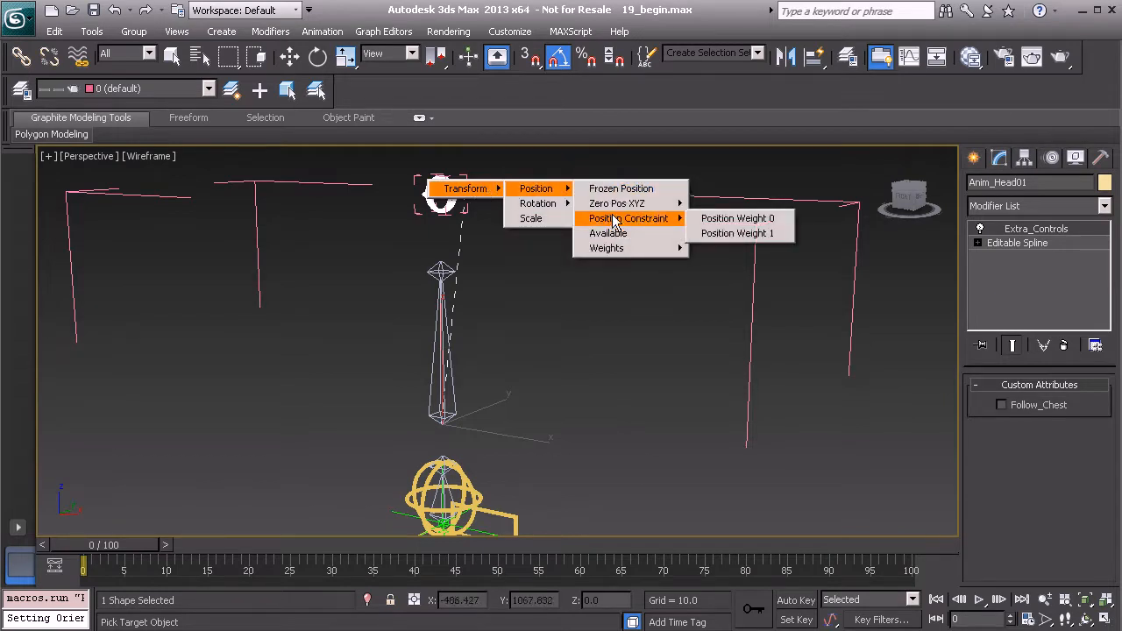
left_click(751, 223)
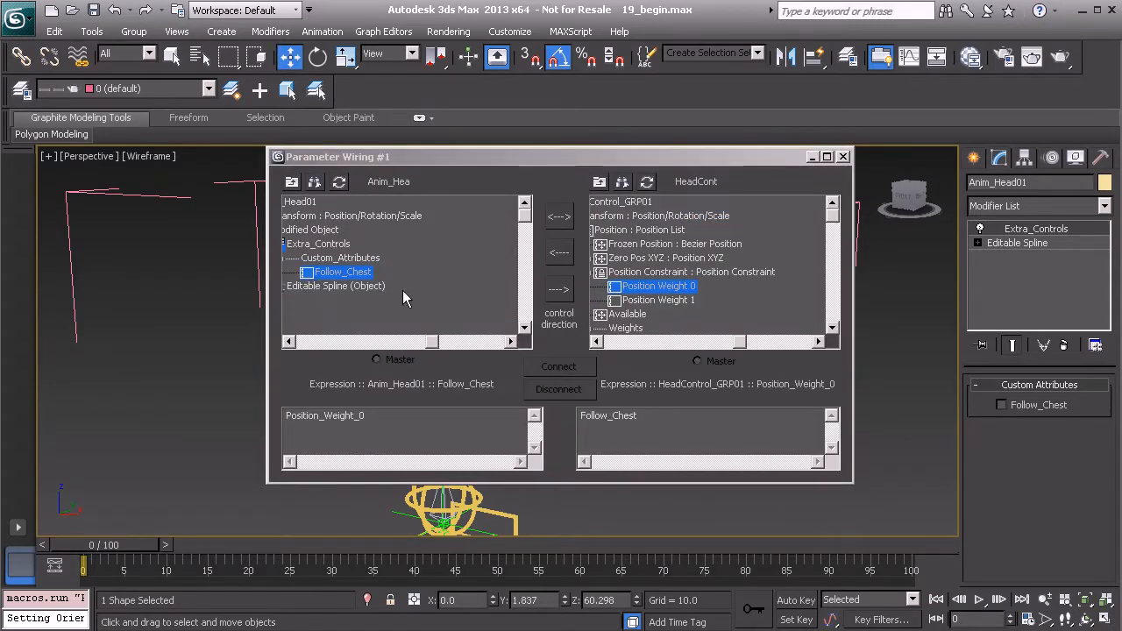
left_click(556, 291)
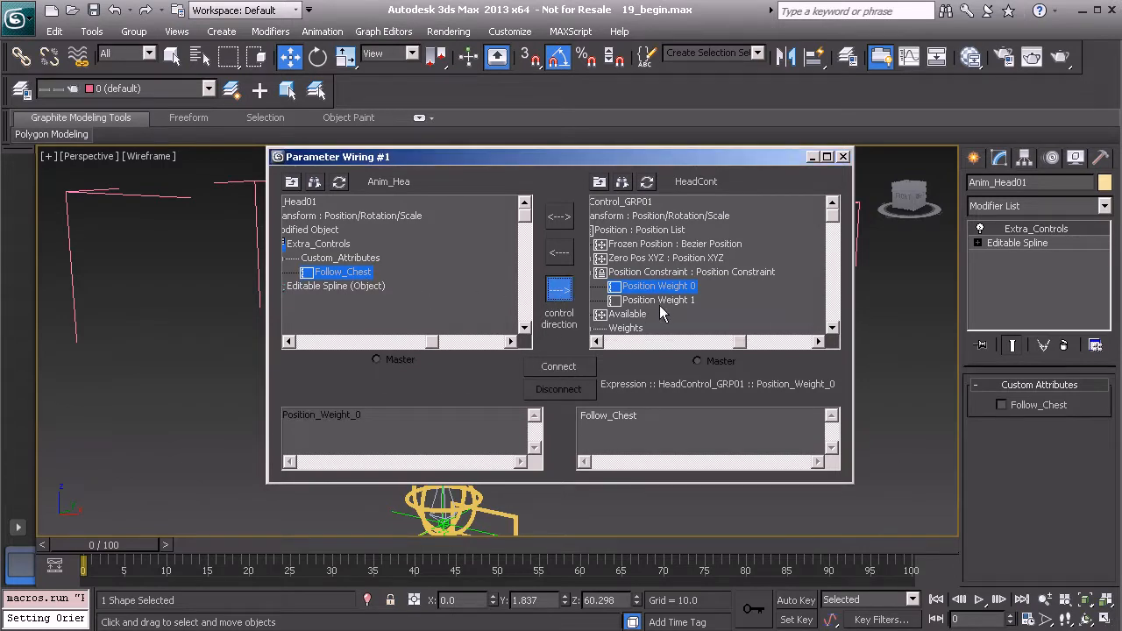
left_click(560, 367)
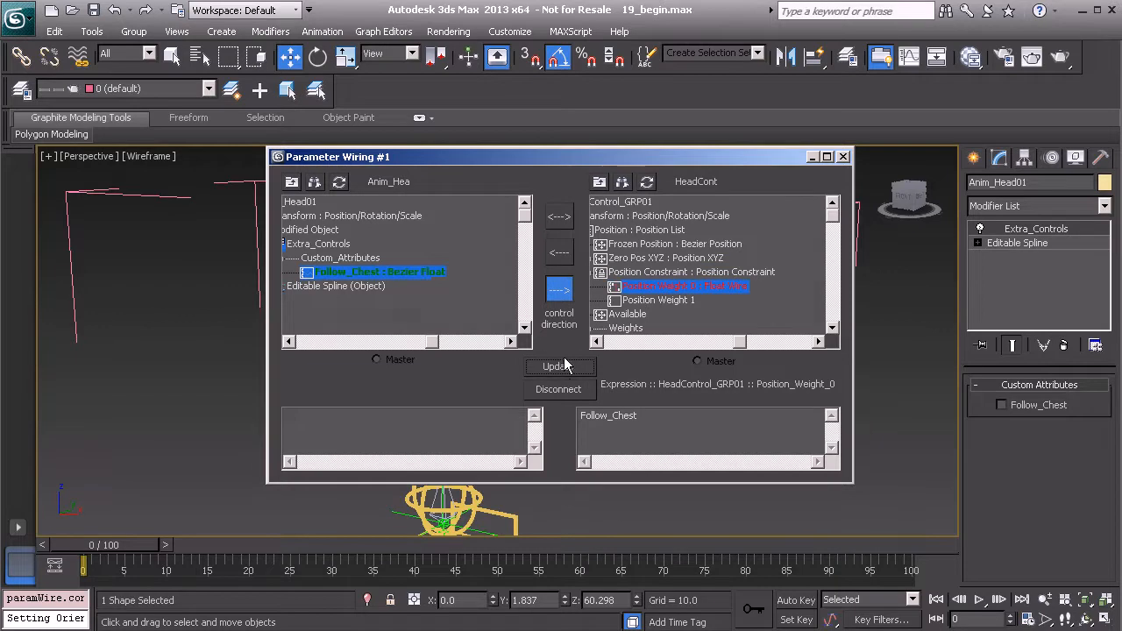
- Wire Follow_Chest one-way to Position Weight 1 of HeadControl_GRP01's Position Constraint, using the expression 1 - Follow_Chest
left_click(658, 300)
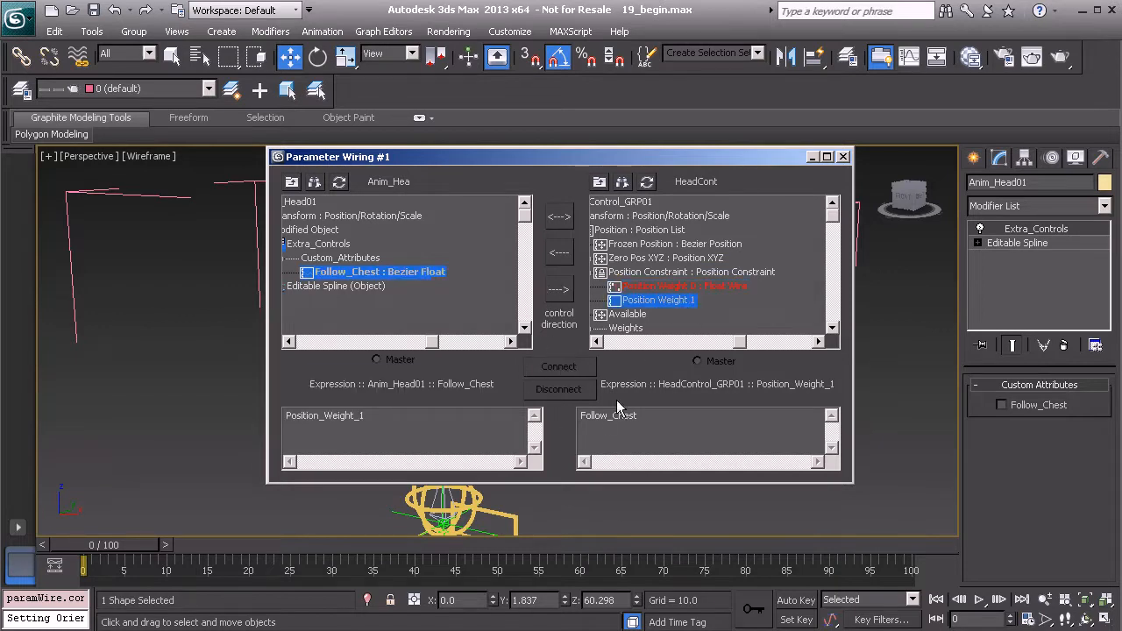
left_click_drag(640, 158, 587, 426)
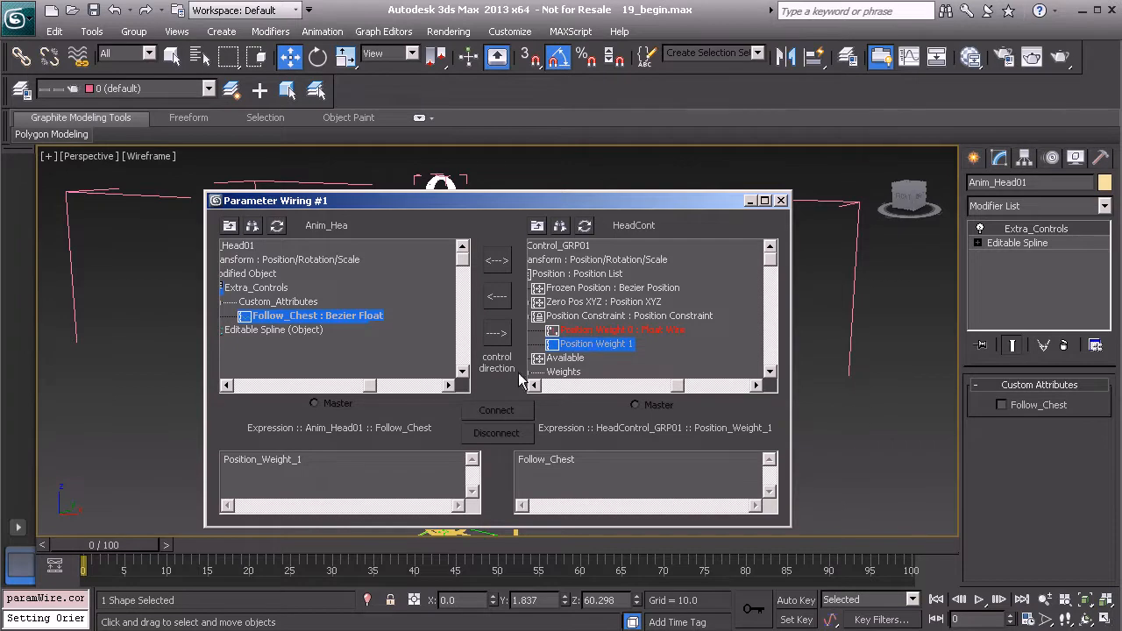
left_click(496, 332)
left_click(504, 409)
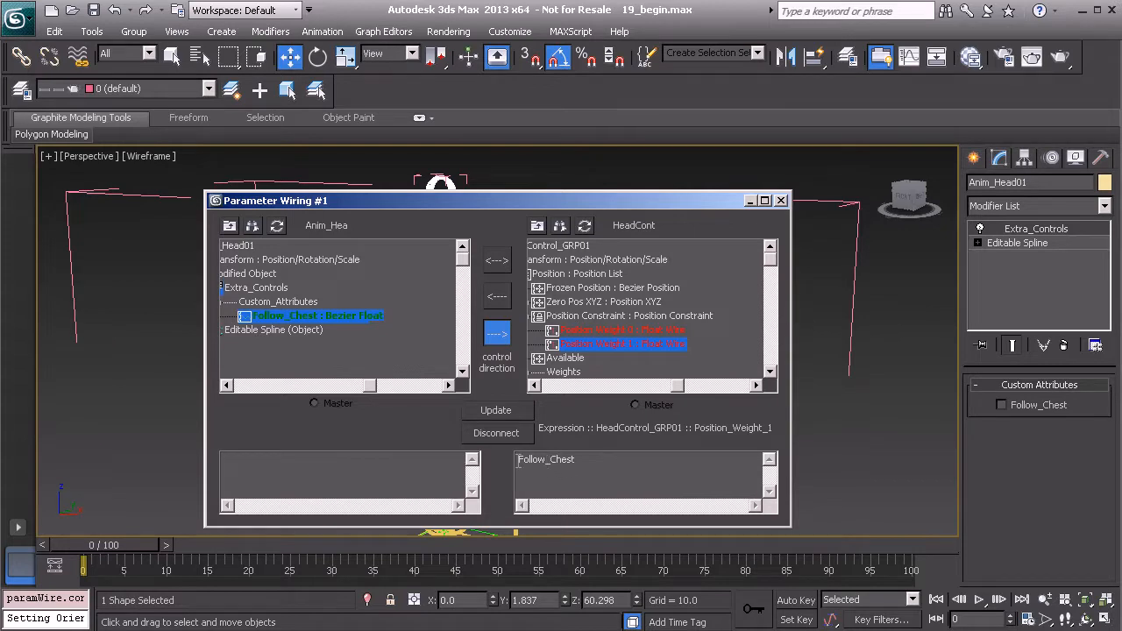
type("1 -")
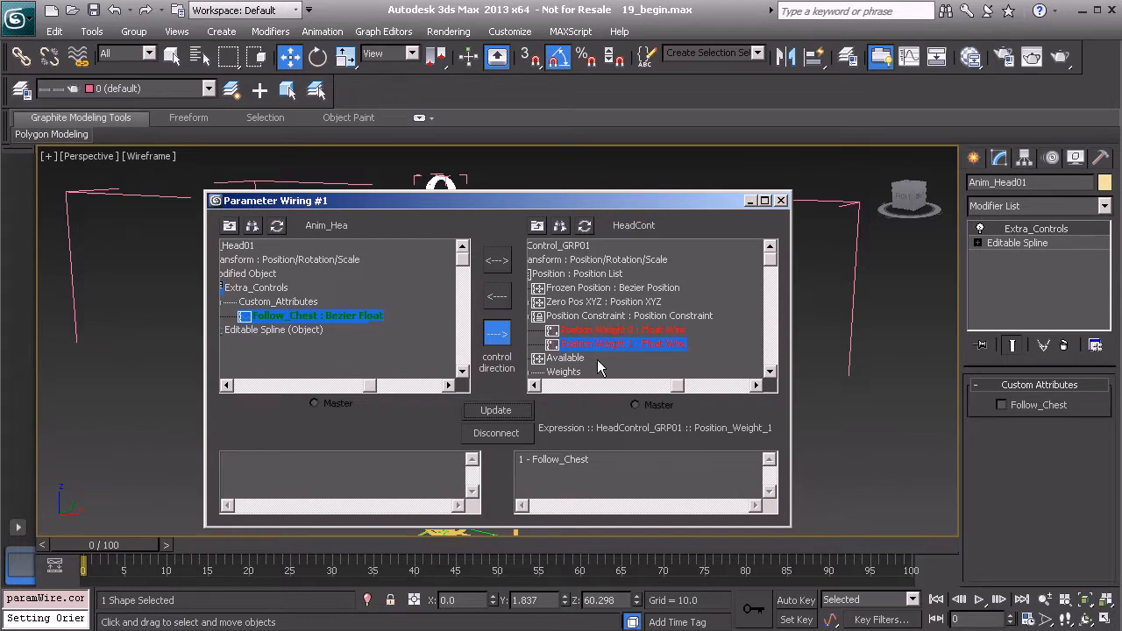
- Enlarge and reposition the Parameter Wiring window to expose the full controller tree of HeadControl_GRP01
left_click_drag(646, 202, 573, 375)
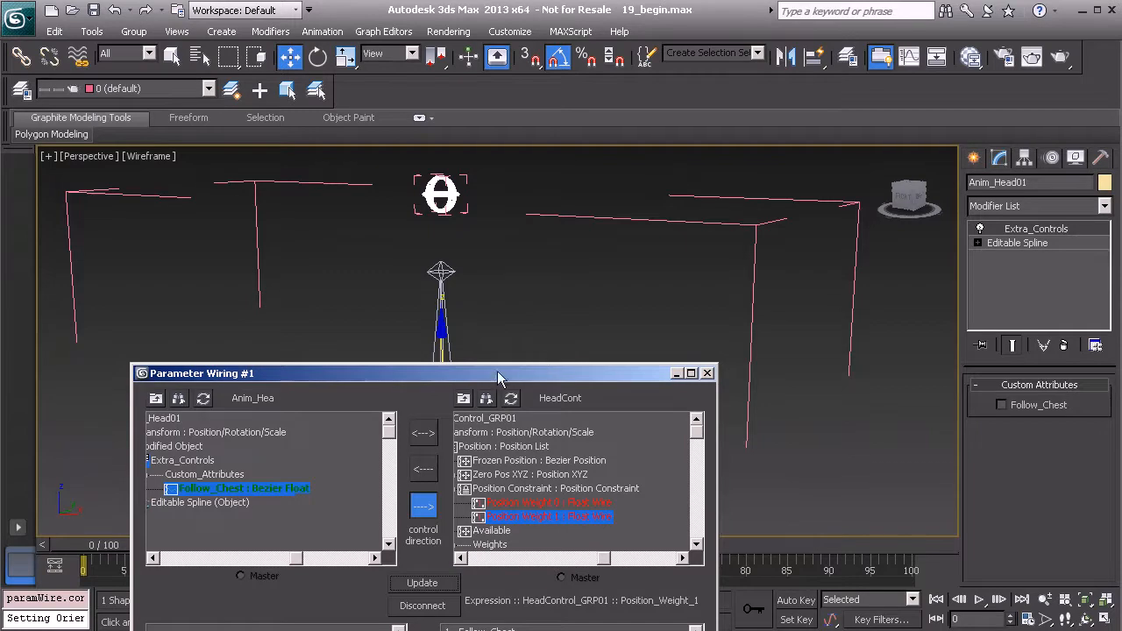
mouse_move(507, 381)
left_mouse_down()
mouse_move(499, 313)
mouse_move(512, 392)
left_mouse_up()
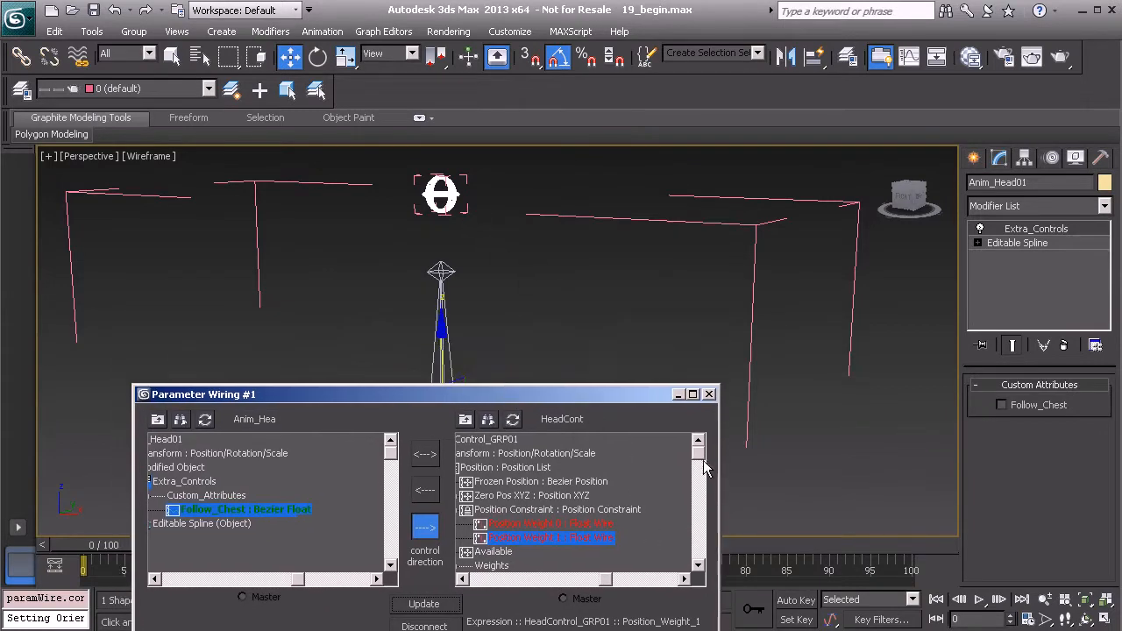
left_click_drag(589, 394, 592, 191)
left_click_drag(724, 519, 761, 607)
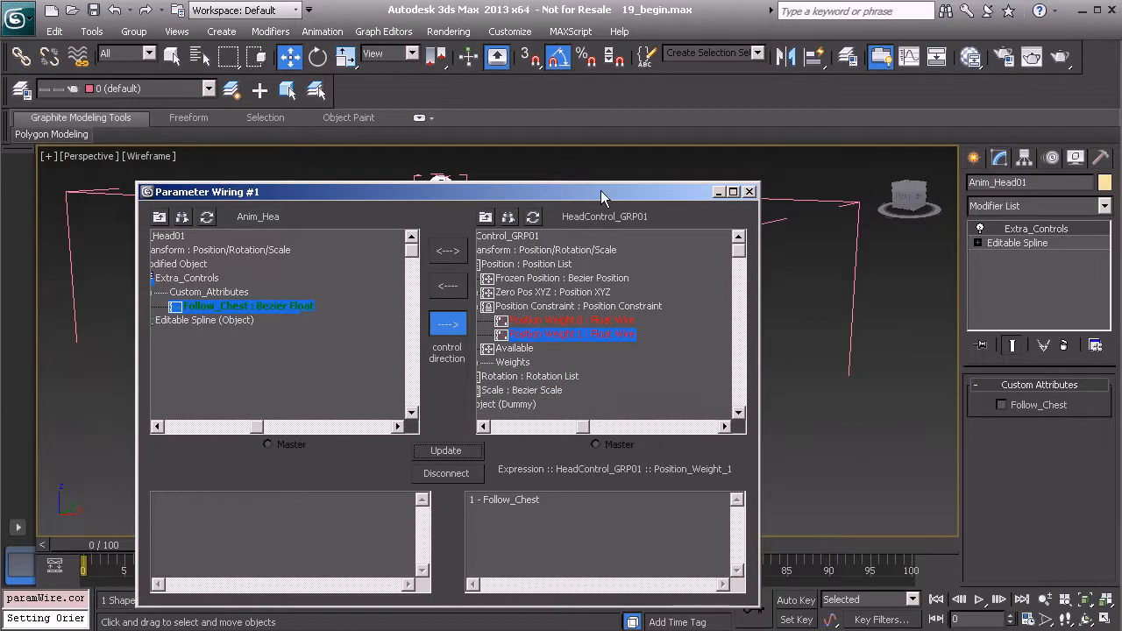
left_click_drag(597, 193, 594, 146)
left_click_drag(753, 287, 834, 290)
left_click_drag(635, 379, 547, 379)
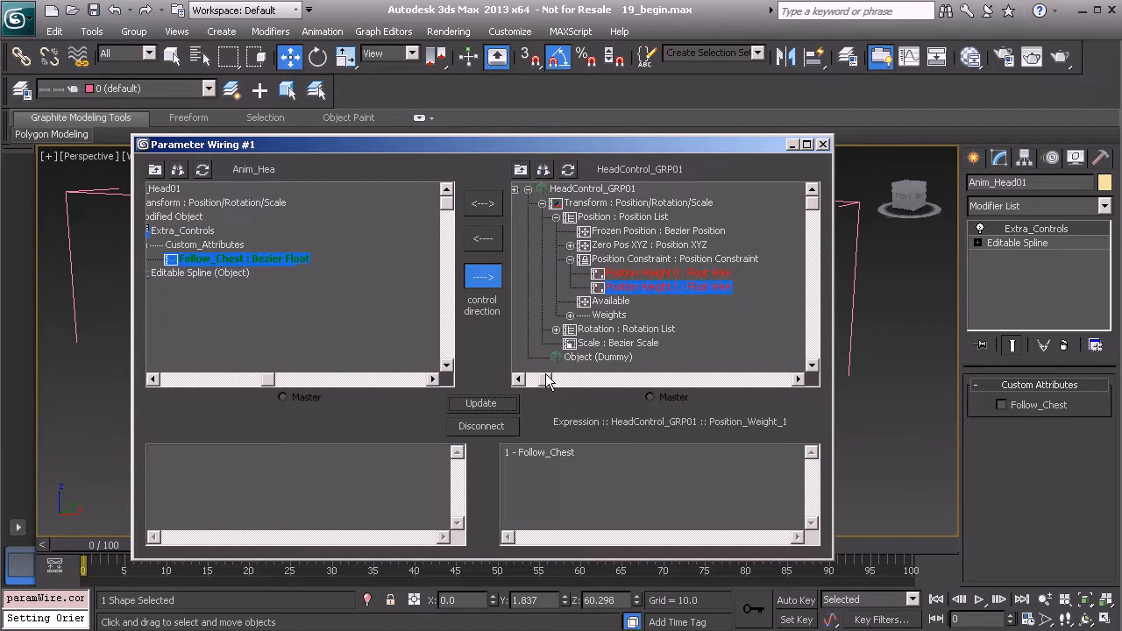
- Wire Follow_Chest one-way to Orientation Weight 0 of the Orientation Constraint in HeadControl_GRP01's Rotation List
left_click(556, 329)
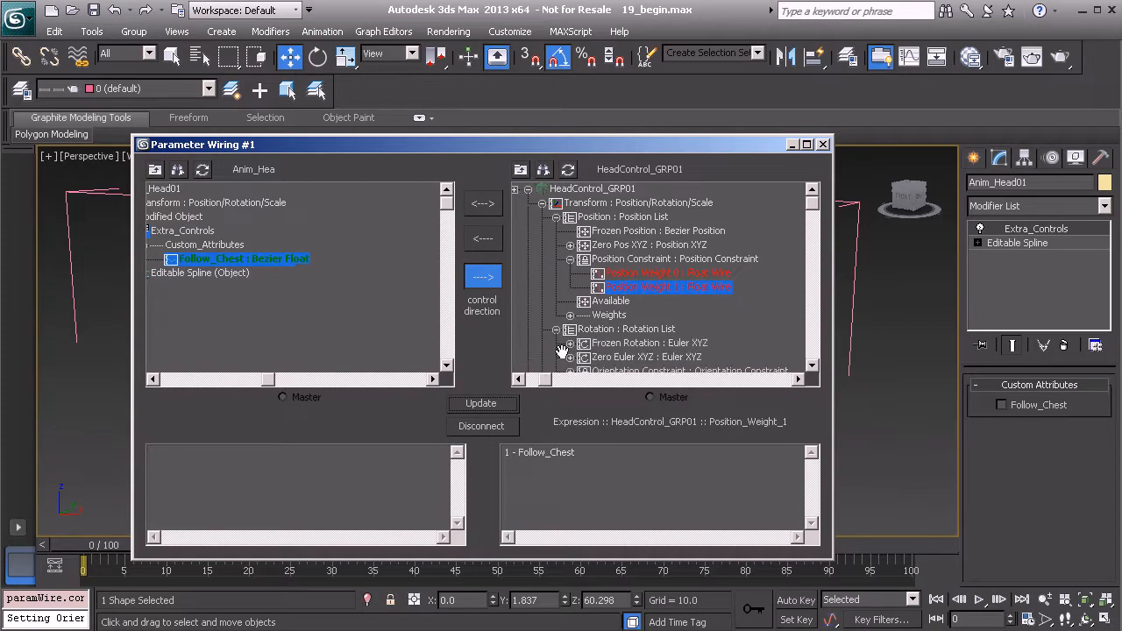
left_click(813, 365)
left_click(813, 366)
left_click(570, 343)
left_click(633, 358)
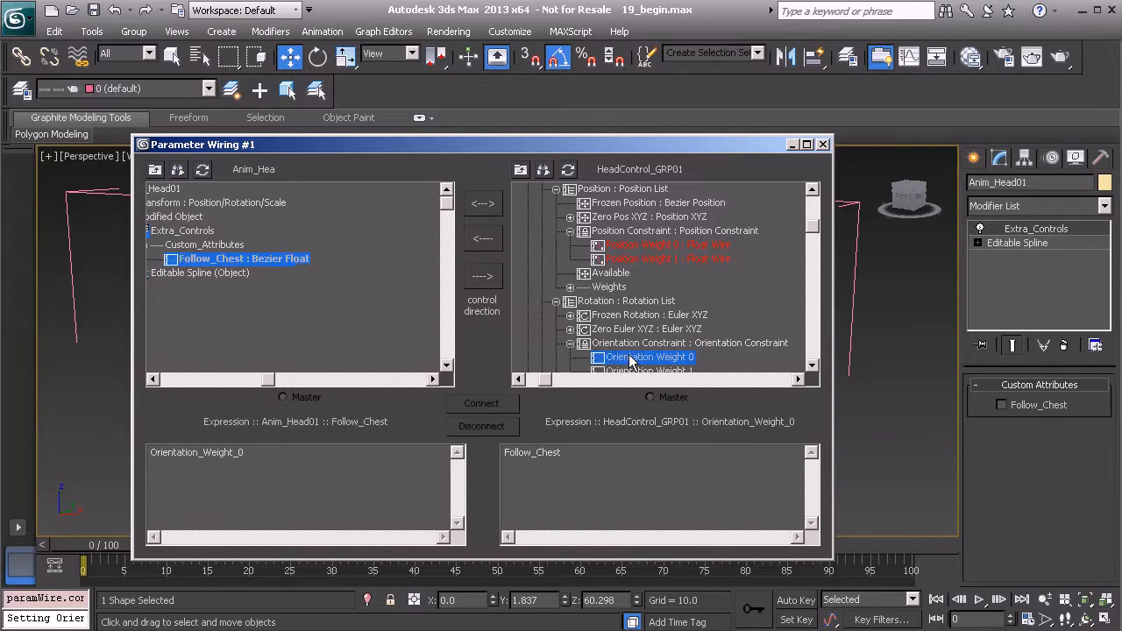
left_click(482, 278)
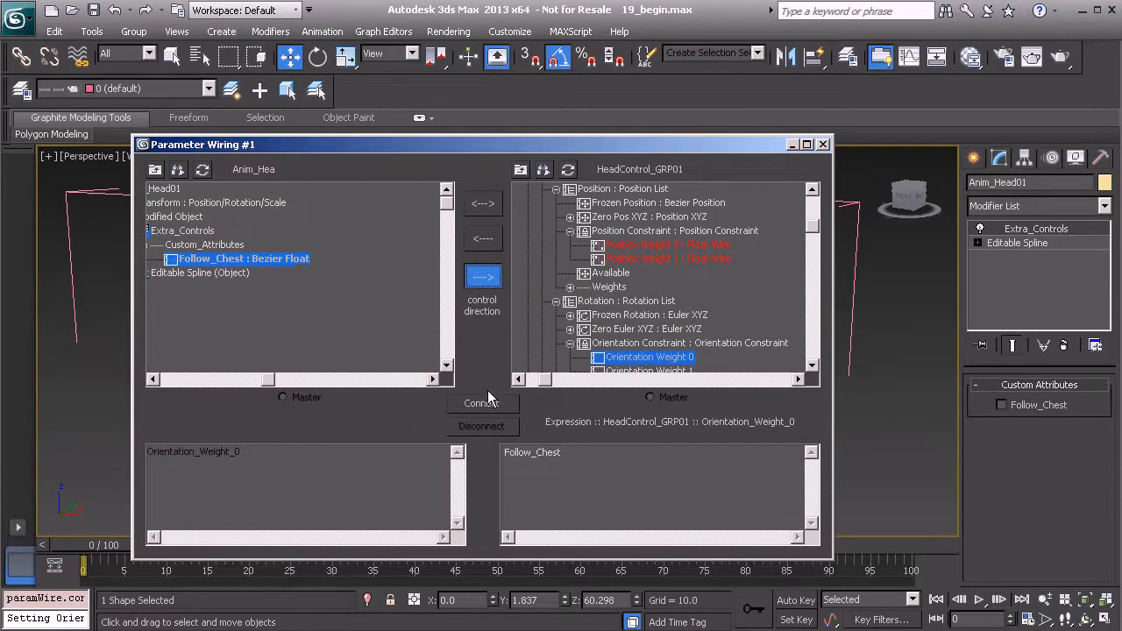
left_click(481, 402)
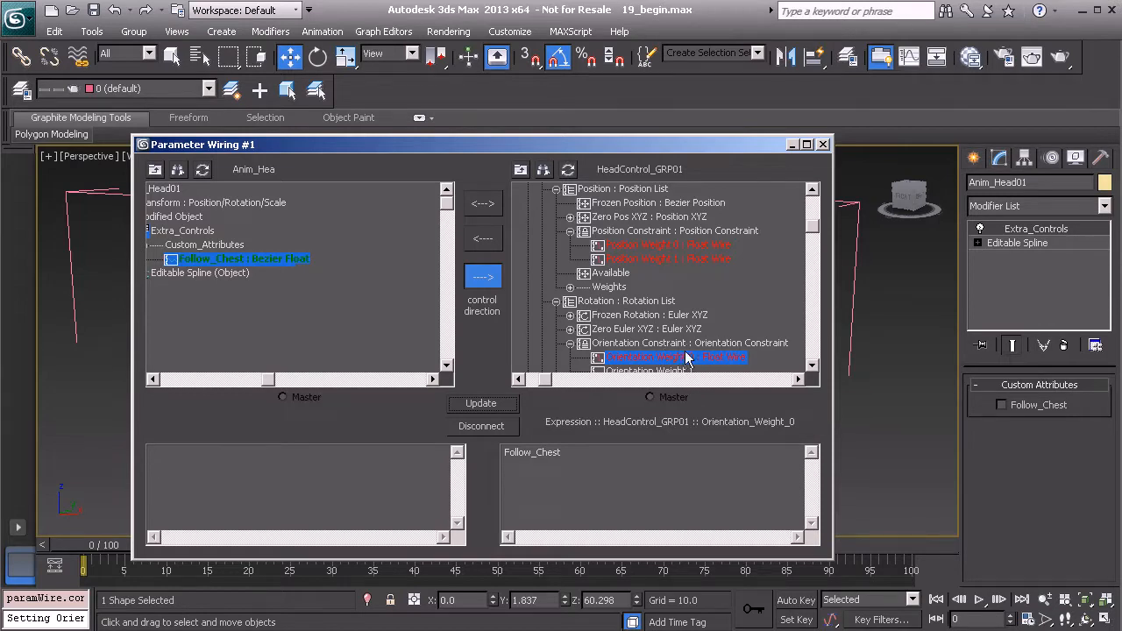
- Wire Follow_Chest one-way to Orientation Weight 1 with the expression 1 - Follow_Chest, and close Parameter Wiring
left_click(812, 366)
left_click(812, 366)
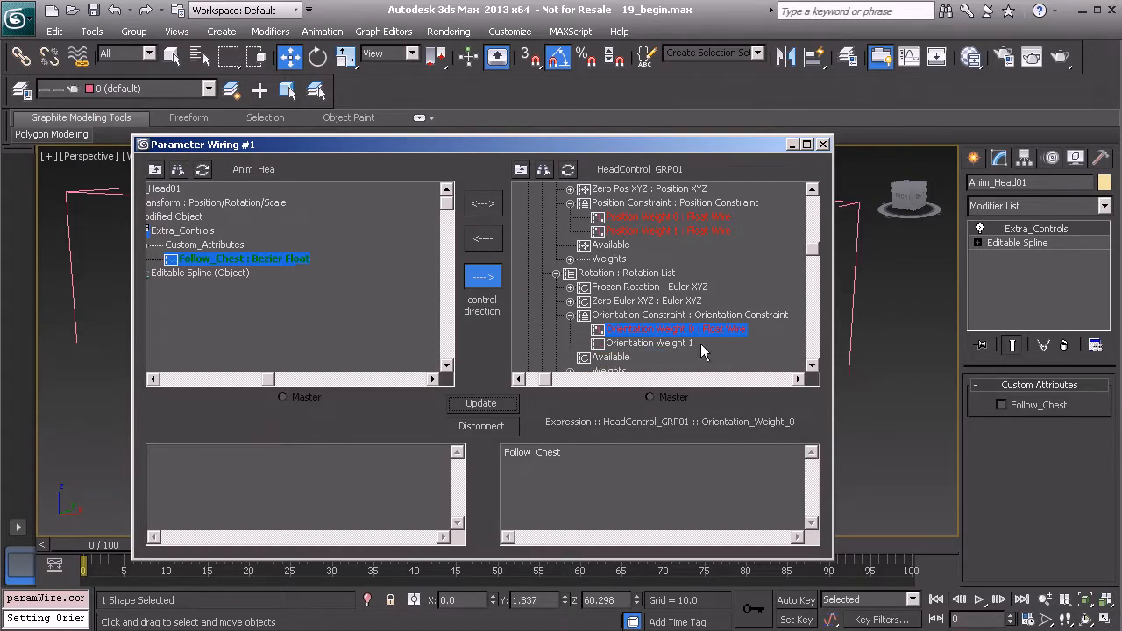
left_click(646, 344)
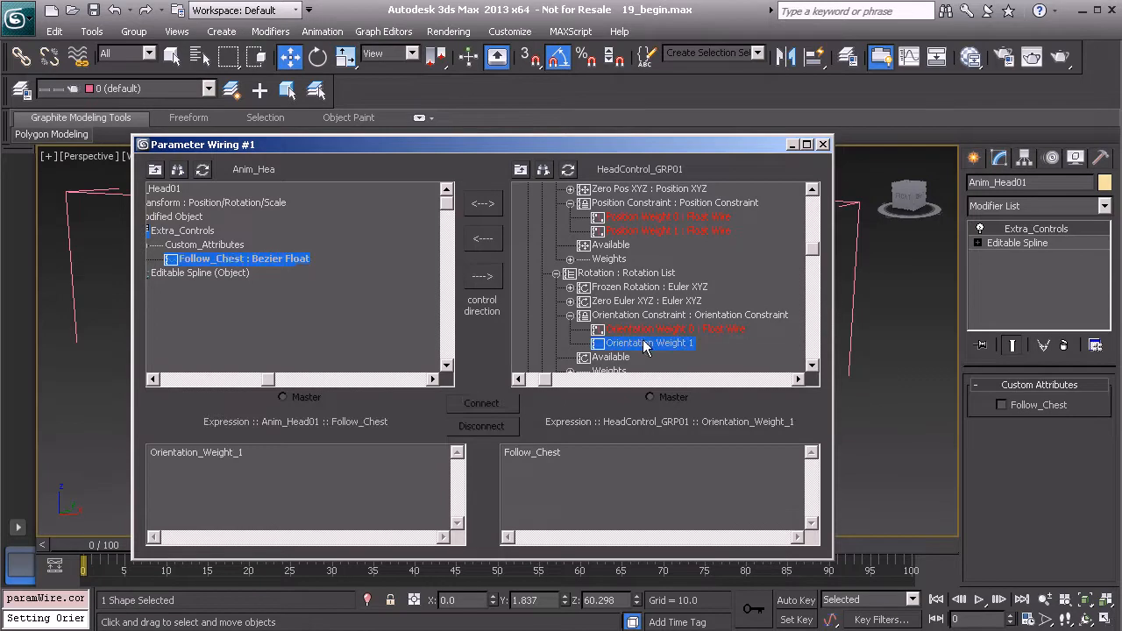
type("1 -")
left_click(482, 276)
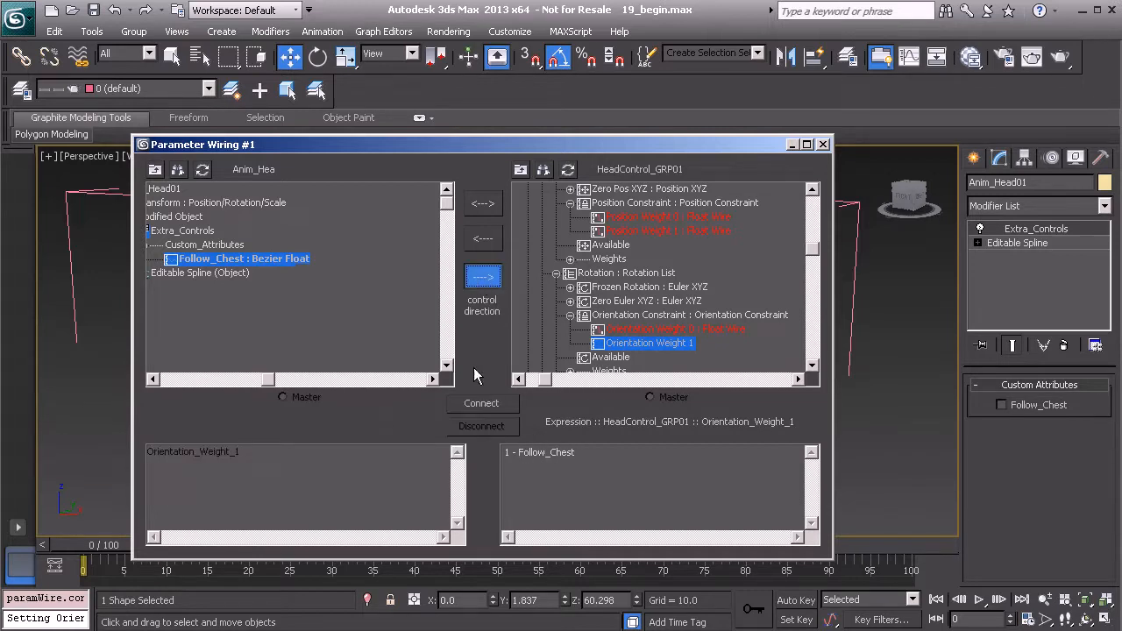
left_click(481, 403)
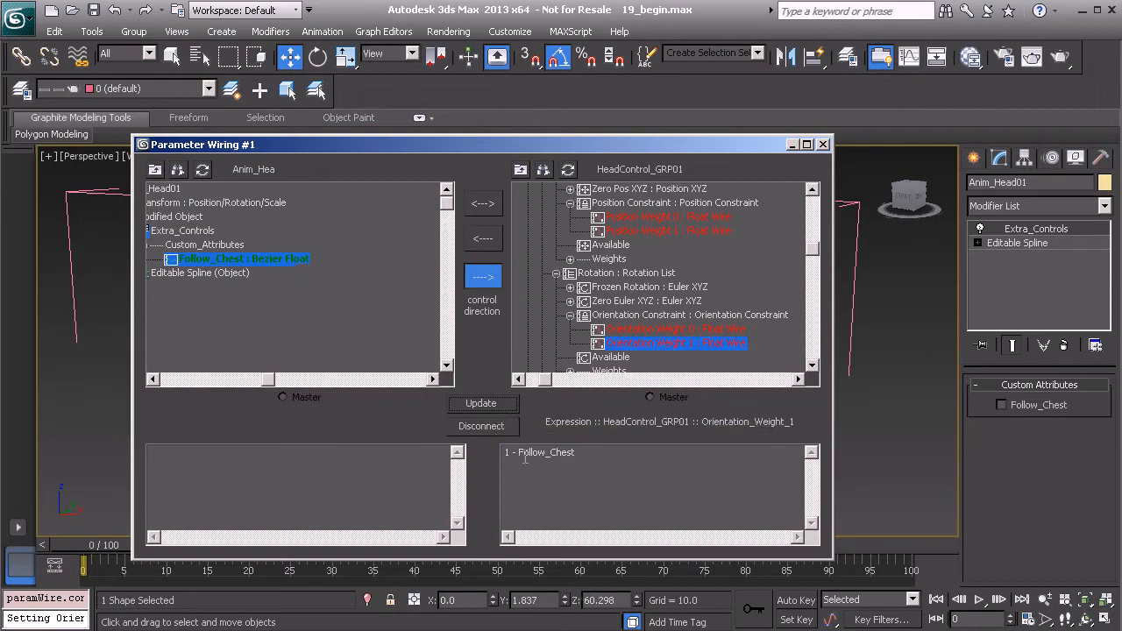
left_click(824, 144)
- Test-rotate and test-move the chest control Anim_Chest01 with Follow_Chest off, undoing each transform
middle_click_drag(497, 448, 515, 395, "alt")
left_click(523, 409)
key("e")
scroll(502, 408, "down", 1)
left_click_drag(501, 408, 548, 475)
key("ctrl+z")
key("w")
middle_click_drag(472, 438, 493, 420, "alt")
left_click_drag(527, 401, 517, 365)
key("ctrl+z")
middle_click_drag(515, 368, 489, 405)
- Select the head control Anim_Head01 and turn on its Follow_Chest attribute
middle_click_drag(493, 254, 467, 260, "alt")
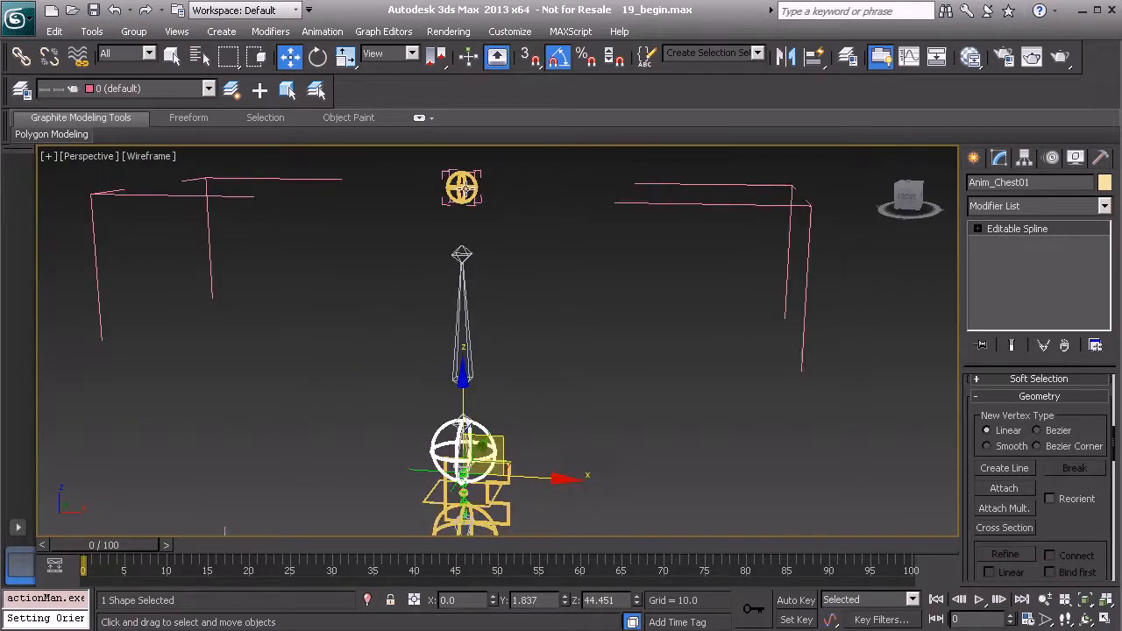
left_click(466, 188)
left_click(464, 182)
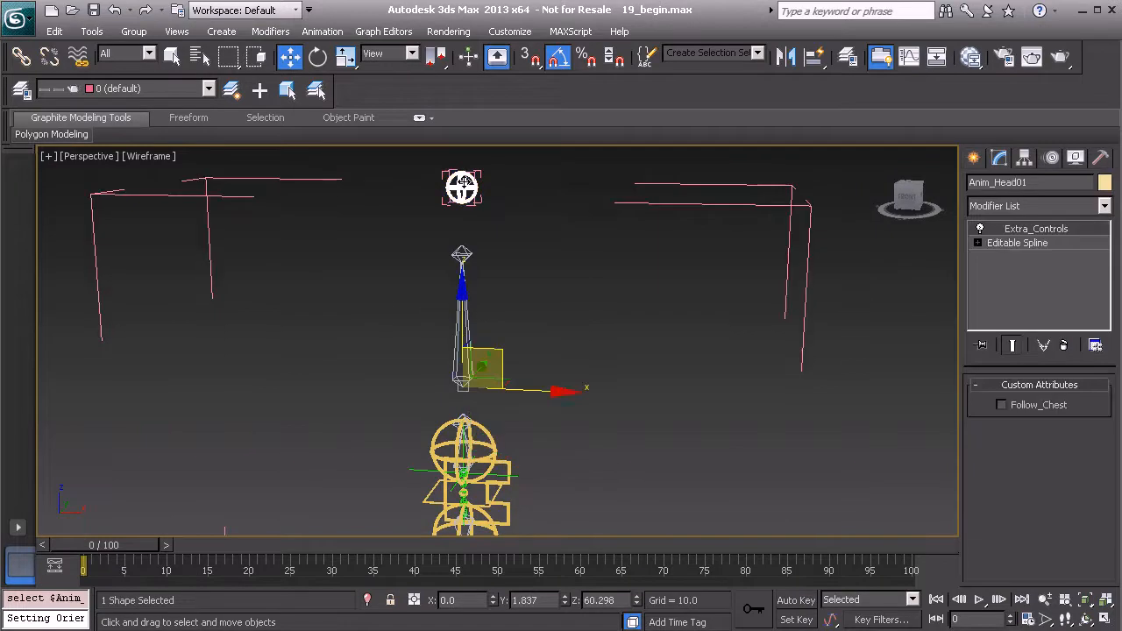
left_click(1001, 405)
- Test-rotate and test-move the chest control Anim_Chest01 with Follow_Chest on, undoing each transform
middle_click_drag(485, 445, 531, 409)
left_click(552, 388)
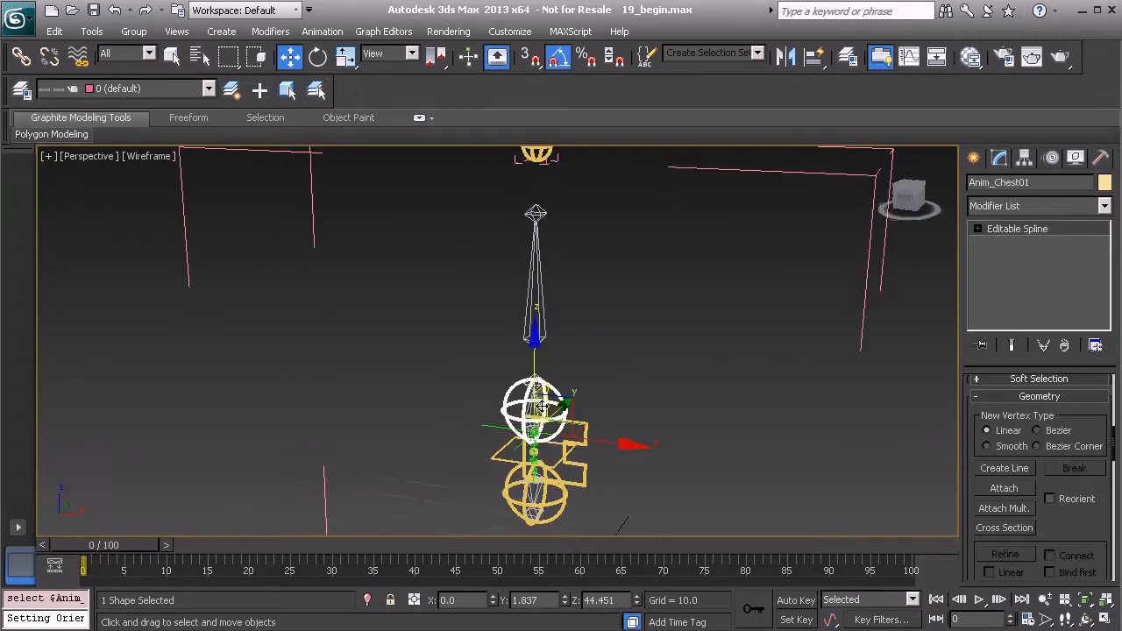
key("e")
left_click_drag(561, 394, 626, 447)
key("ctrl+z")
key("w")
middle_click_drag(576, 448, 576, 412, "alt")
left_click_drag(576, 413, 676, 432)
key("ctrl+z")
- Select the COG control Anim_COG01, test-rotate it with Follow_Chest on, and undo the rotation
middle_click_drag(676, 456, 579, 478, "alt")
left_click(606, 447)
middle_click_drag(502, 422, 546, 425, "alt")
key("e")
left_click_drag(544, 425, 485, 441)
key("ctrl+z")
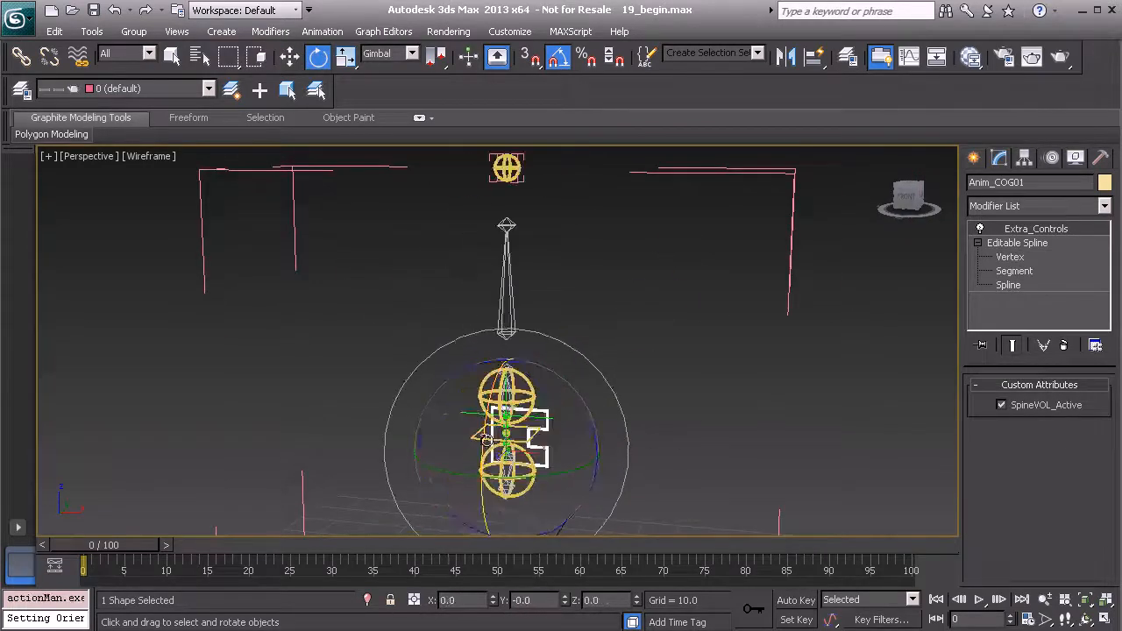
- Reselect the head control Anim_Head01, turn off its Follow_Chest attribute, and clear the selection
middle_click_drag(571, 234, 561, 264)
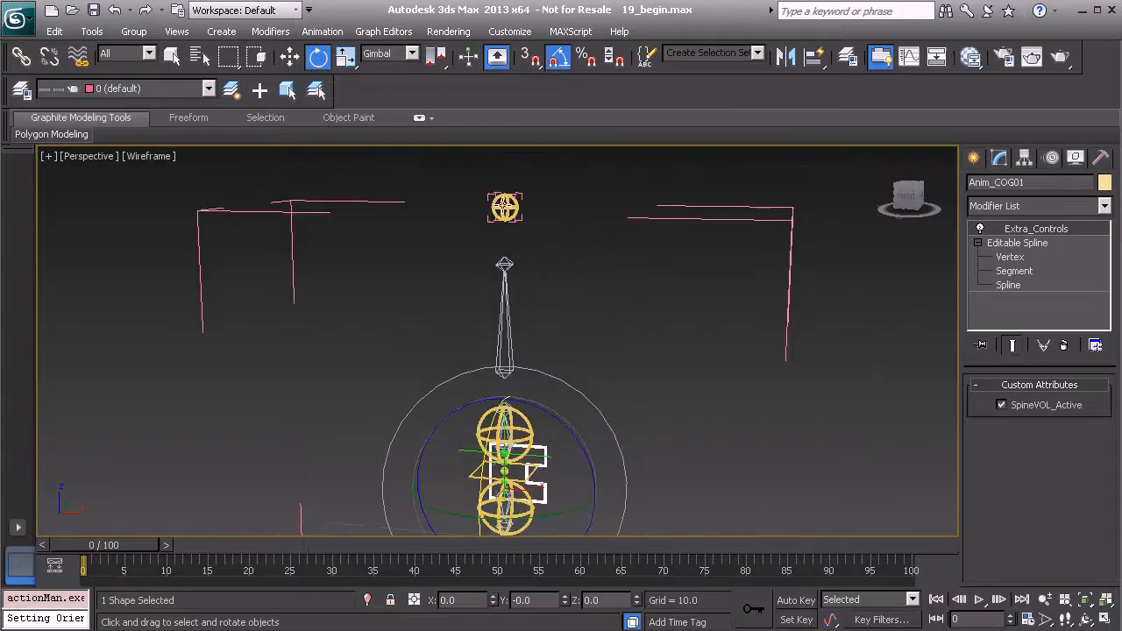
left_click(501, 206)
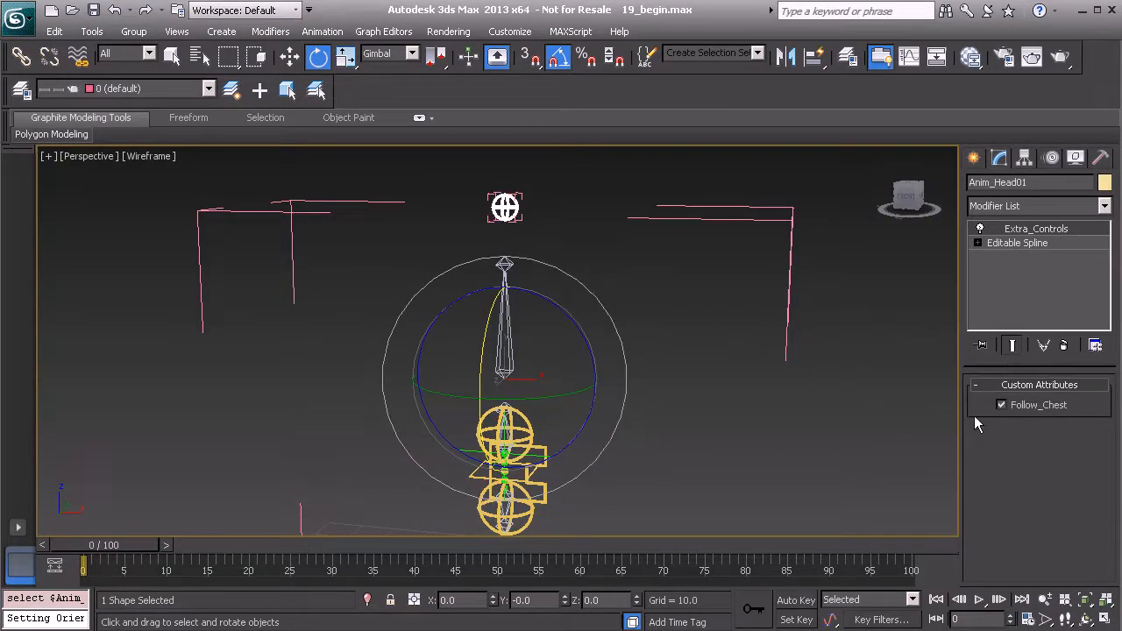
left_click(1001, 405)
left_click(750, 407)
- Test-rotate and test-move the COG control Anim_COG01 with Follow_Chest off, reverting each transform
middle_click_drag(668, 449, 605, 416)
left_click(514, 407)
mouse_move(513, 407)
left_mouse_down()
mouse_move(498, 437)
mouse_move(552, 411)
mouse_move(552, 455)
mouse_move(471, 461)
mouse_move(501, 413)
mouse_move(588, 461)
mouse_move(463, 388)
mouse_move(526, 442)
mouse_move(478, 412)
mouse_move(453, 494)
mouse_move(491, 412)
mouse_move(563, 469)
mouse_move(501, 464)
mouse_move(452, 497)
left_mouse_up()
right_click(452, 497)
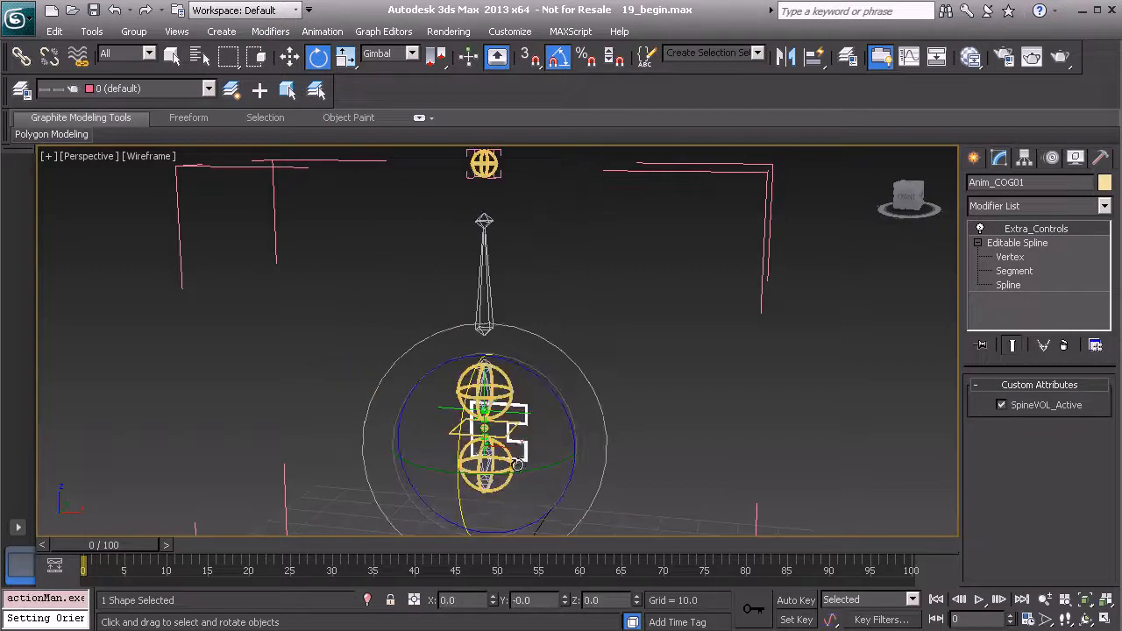
key("w")
left_click_drag(518, 412, 473, 405)
key("ctrl+z")
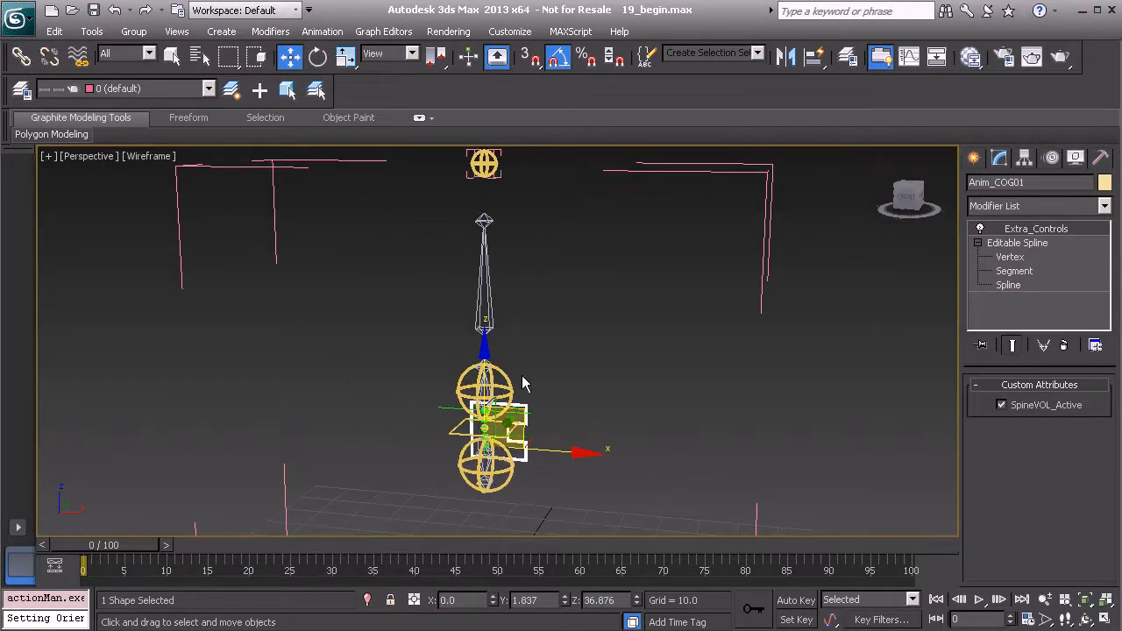
mouse_move(553, 381)
middle_mouse_down("alt")
mouse_move(438, 386)
mouse_move(544, 372)
middle_mouse_up("alt")
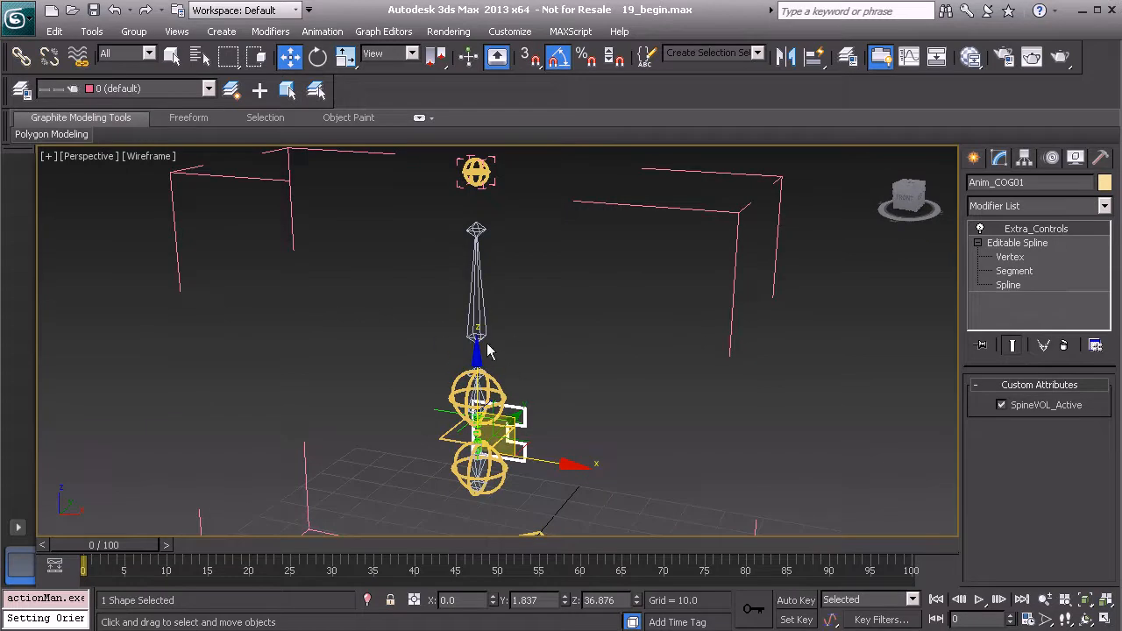
middle_click_drag(447, 362, 460, 317, "alt")
middle_click_drag(502, 425, 483, 344)
scroll(486, 412, "up", 1)
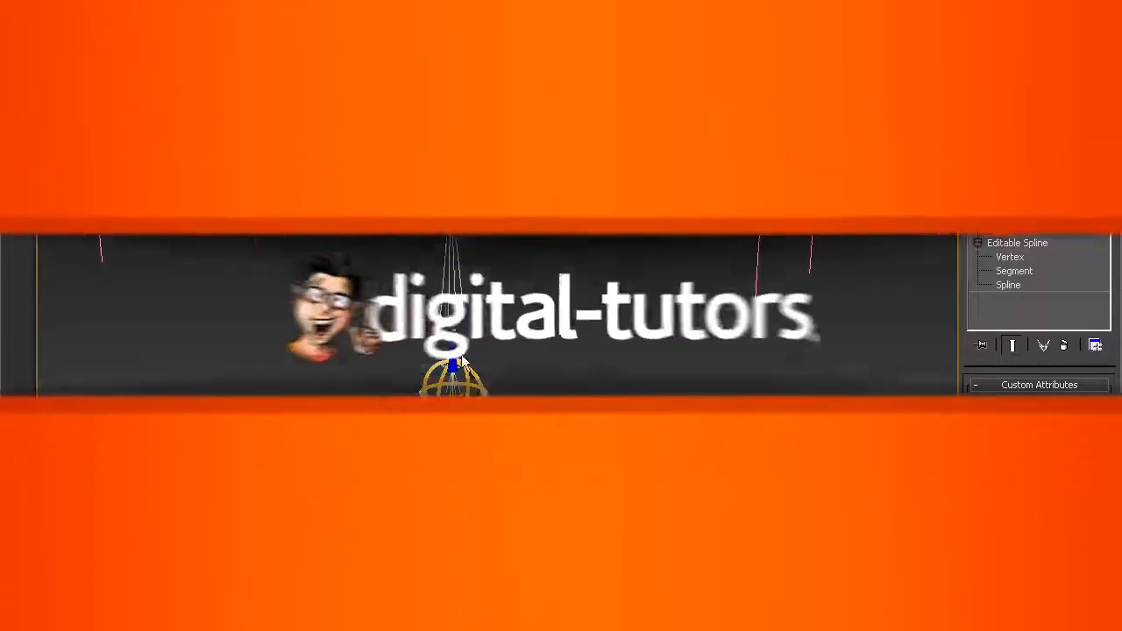